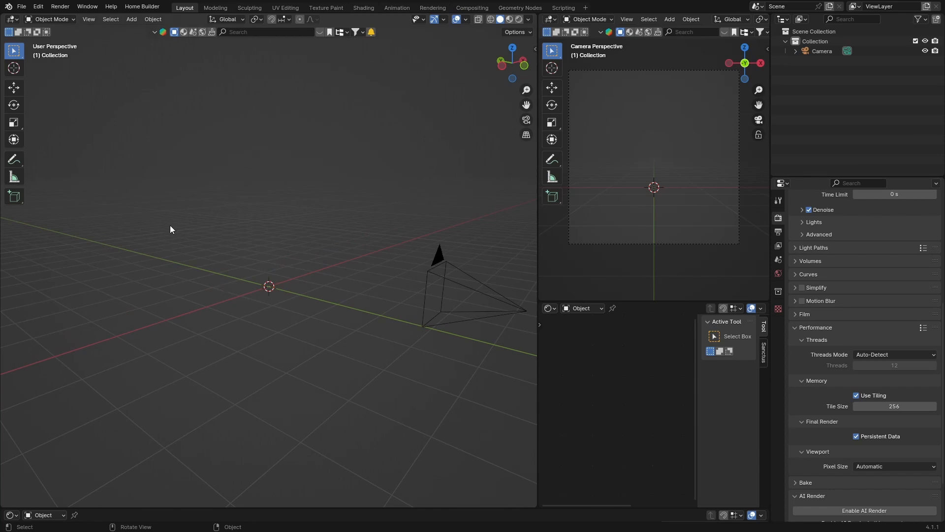
# - Add a plane mesh and scale it up about 4 times
pyautogui.press('shift')
pyautogui.hotkey('shift', 'a')
pyautogui.moveTo(147, 253)
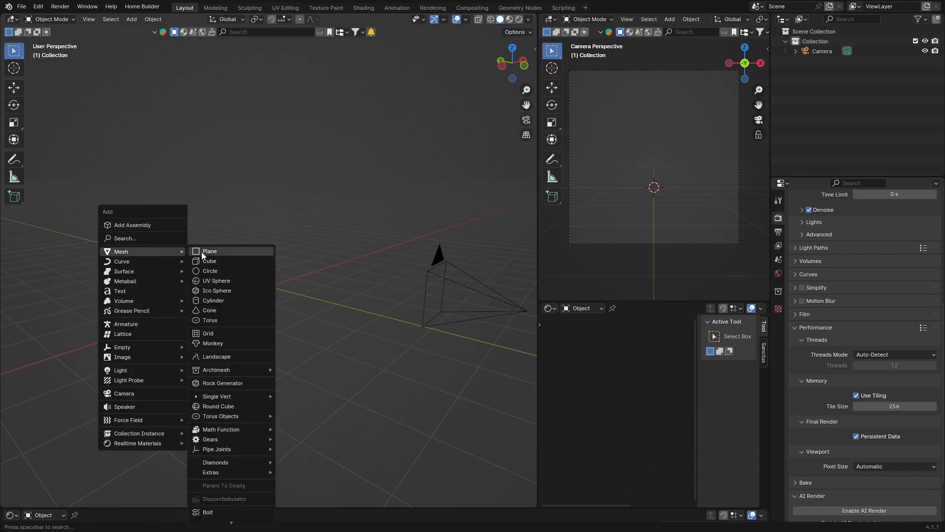
pyautogui.click(202, 252)
pyautogui.press('s')
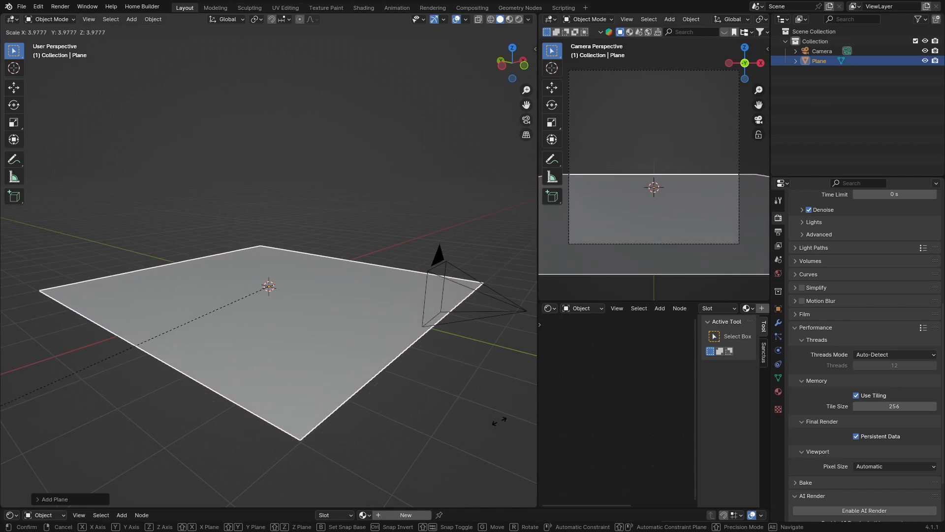
pyautogui.click(179, 294)
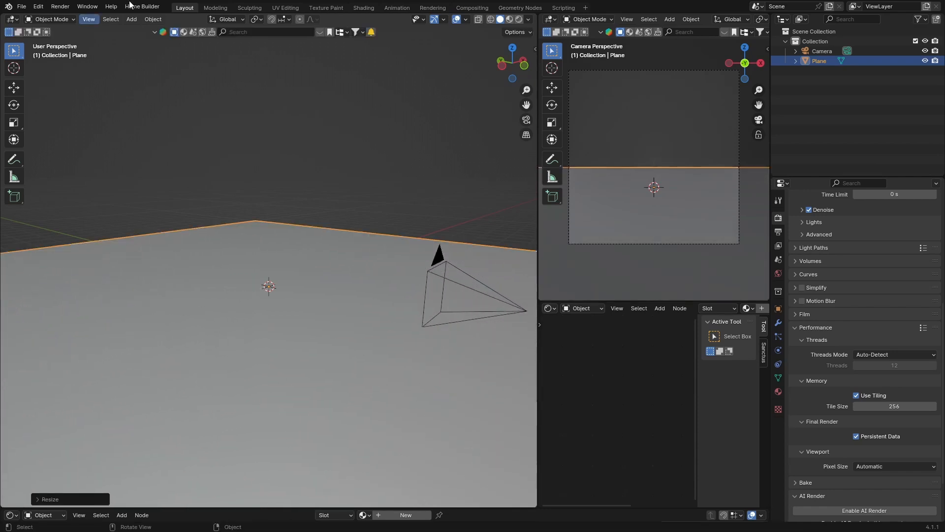
# - Move the camera backward along the Y axis about 4.8 m, checking from the top orthographic view
pyautogui.scroll(-4, 179, 294)
pyautogui.scroll(-2, 179, 295)
pyautogui.moveTo(218, 318); pyautogui.dragTo(421, 169, button='middle')
pyautogui.click(822, 51)
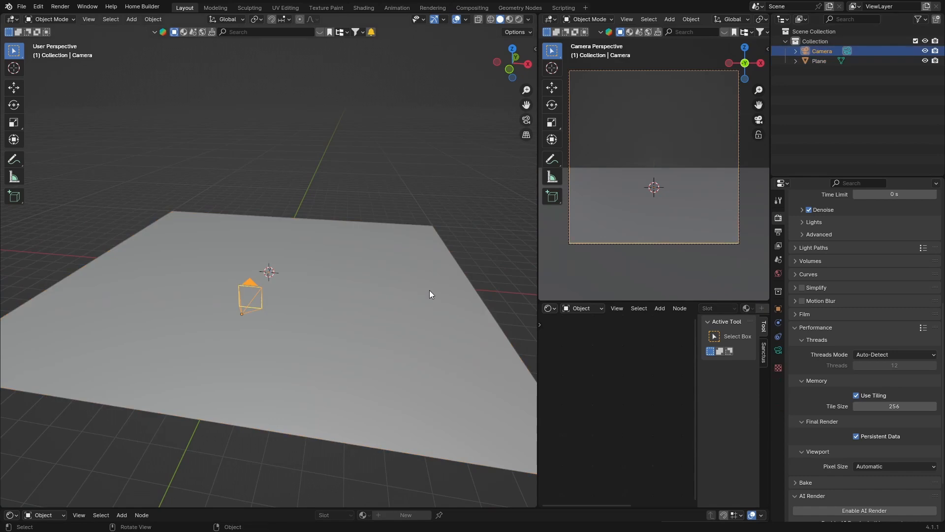
pyautogui.click(515, 57)
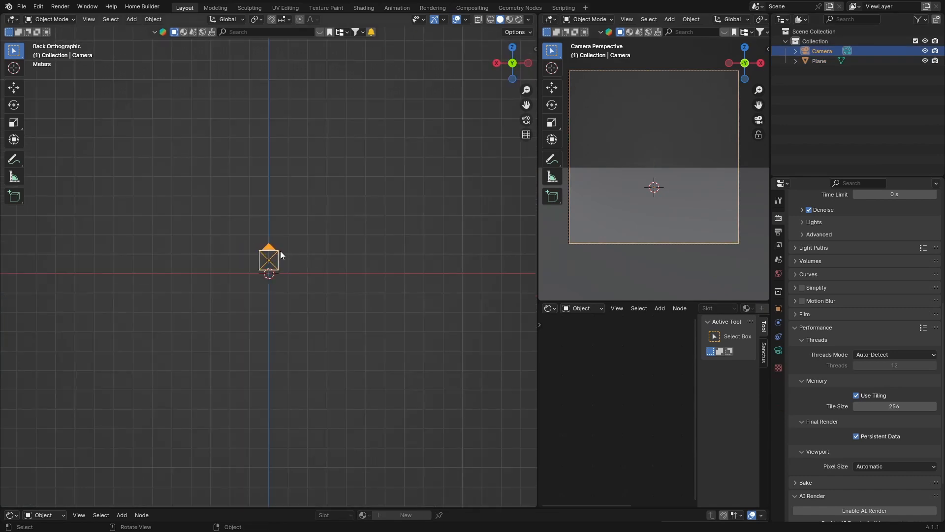
pyautogui.click(512, 48)
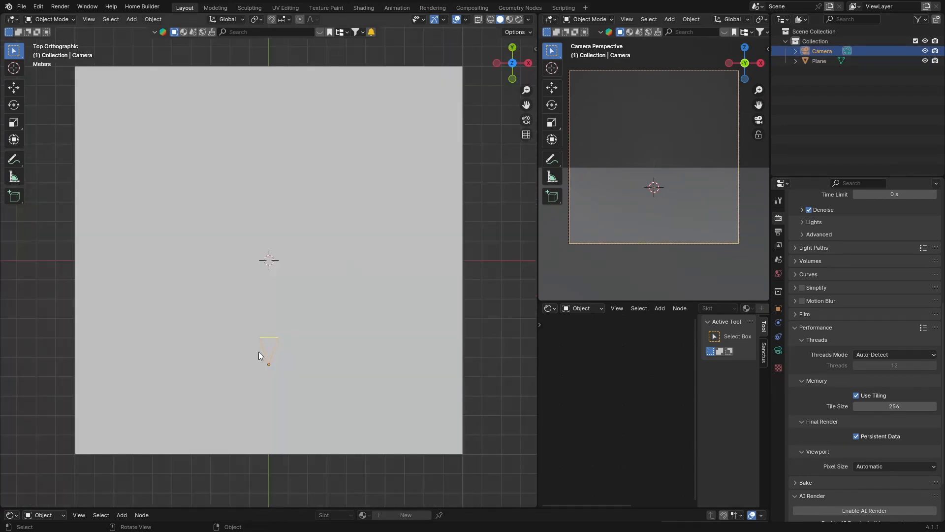
pyautogui.press('g')
pyautogui.press('y')
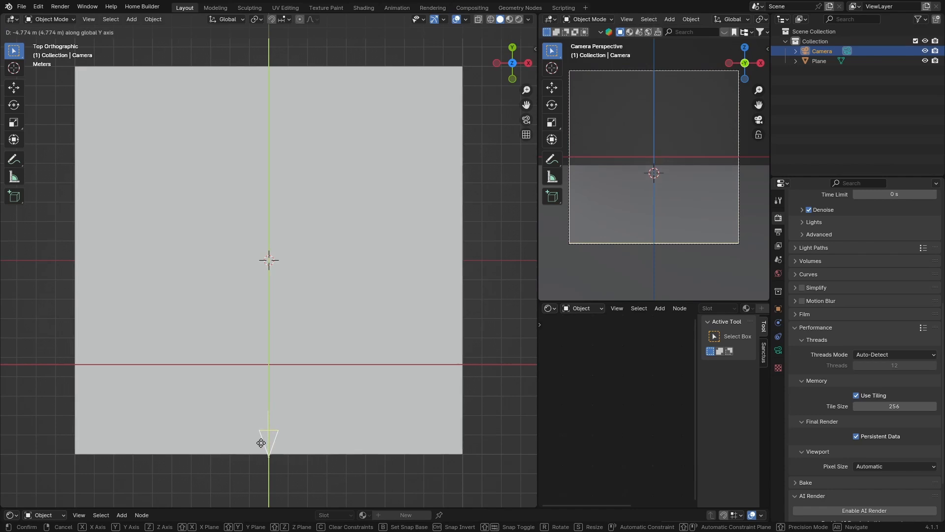
pyautogui.click(266, 483)
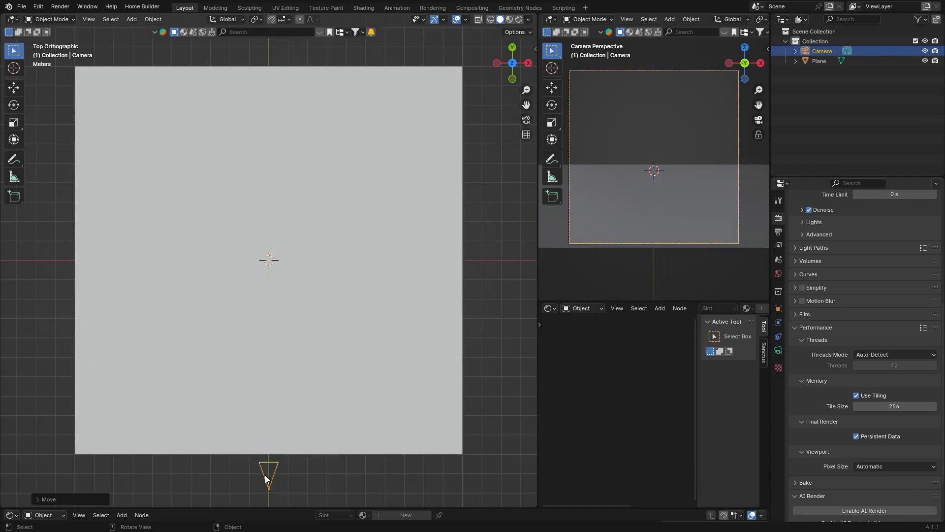
# - Subdivide the plane in Edit Mode with 100 cuts
pyautogui.moveTo(254, 339); pyautogui.dragTo(229, 274, button='middle')
pyautogui.click(255, 286)
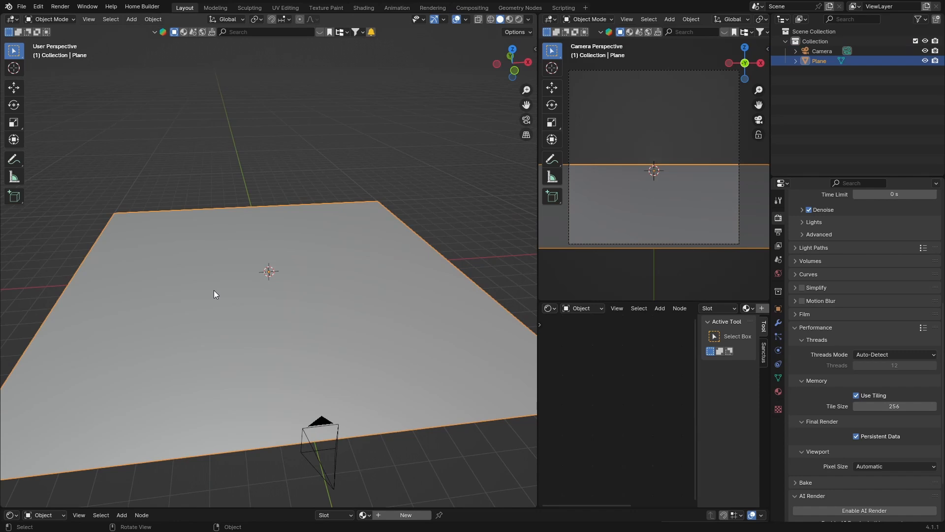
pyautogui.press('Tab')
pyautogui.rightClick(195, 288)
pyautogui.click(170, 288)
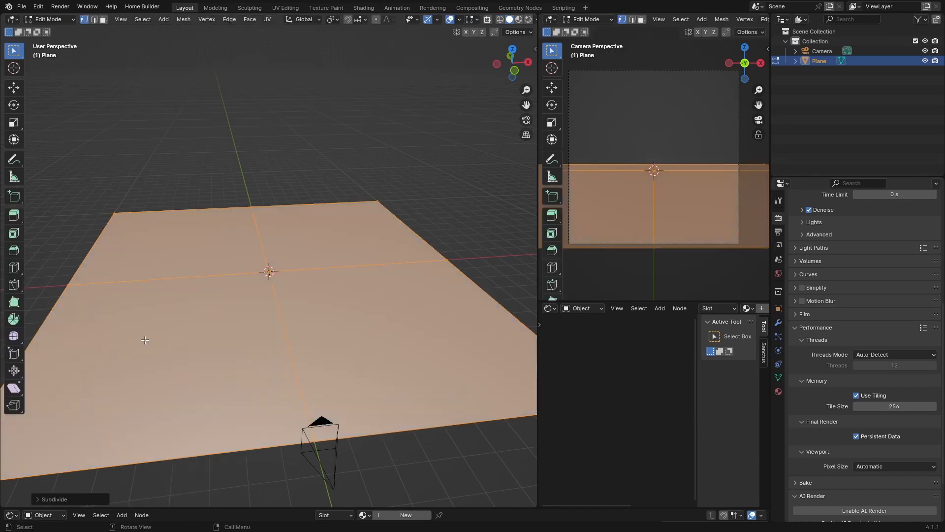
pyautogui.click(34, 495)
pyautogui.click(118, 431)
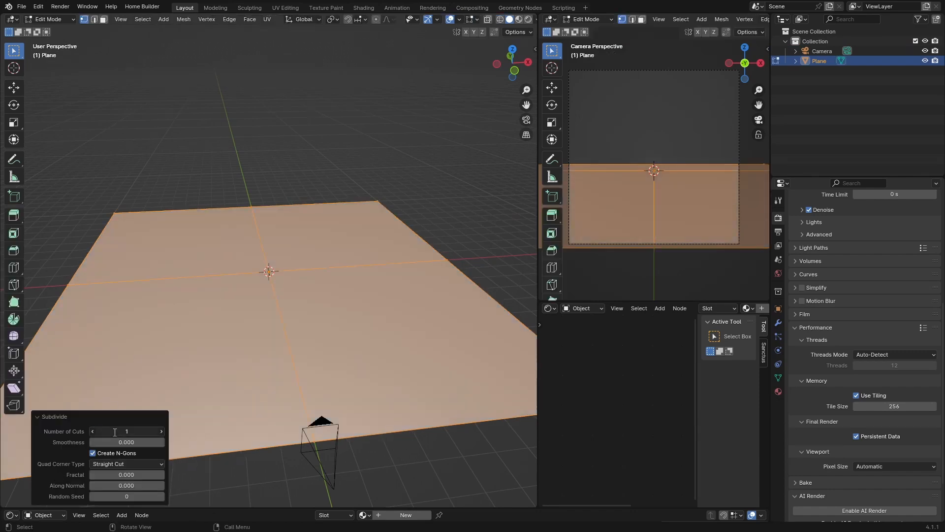
pyautogui.press('BackSpace')
pyautogui.write('100')
pyautogui.press('Return')
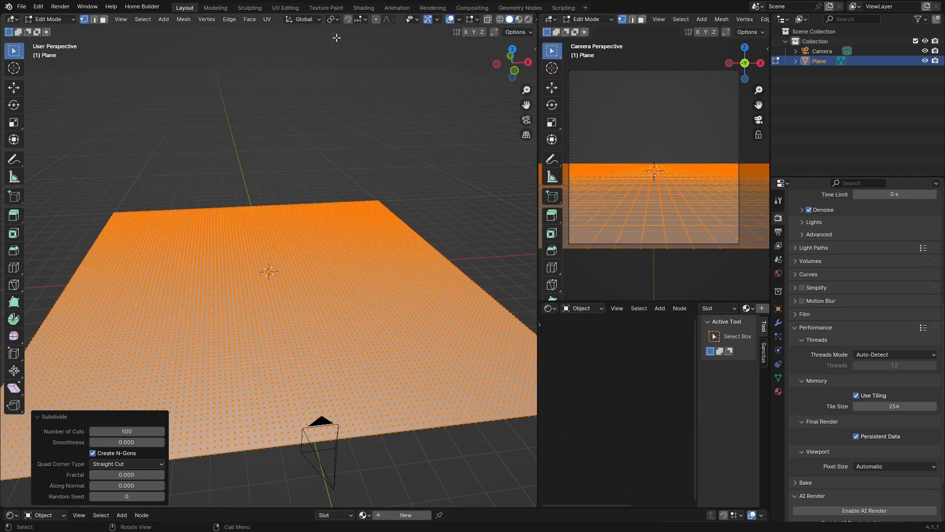
# - Enable proportional editing and deselect all vertices
pyautogui.click(377, 19)
pyautogui.moveTo(248, 294); pyautogui.dragTo(252, 275, button='middle')
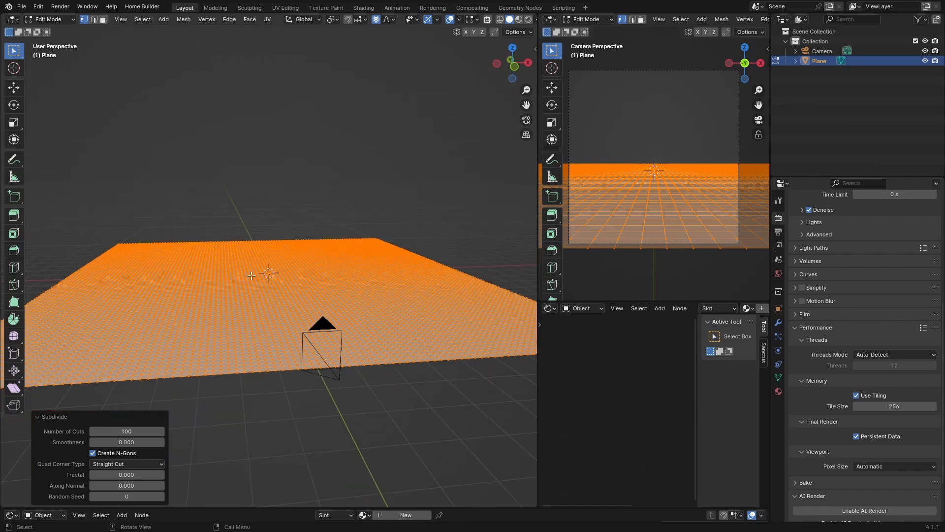
pyautogui.click(388, 20)
pyautogui.hotkey('alt', 'a')
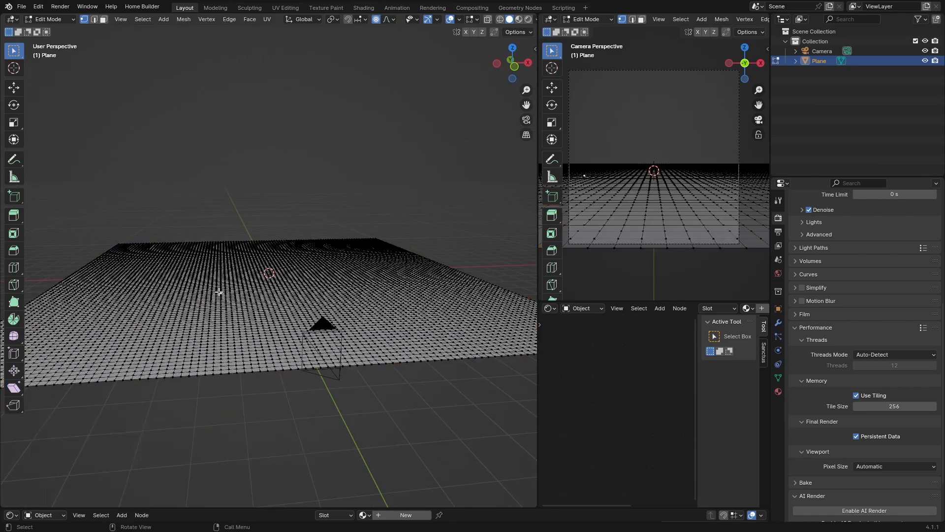
# - Raise a vertex about 0.41 m with a smooth proportional size of about 2.1 to form a bump
pyautogui.press('g')
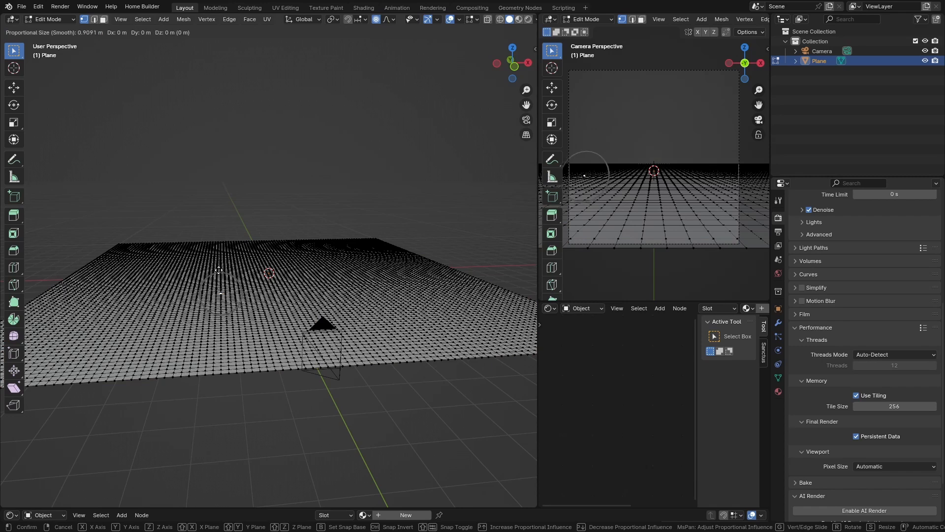
pyautogui.scroll(-4, 219, 269)
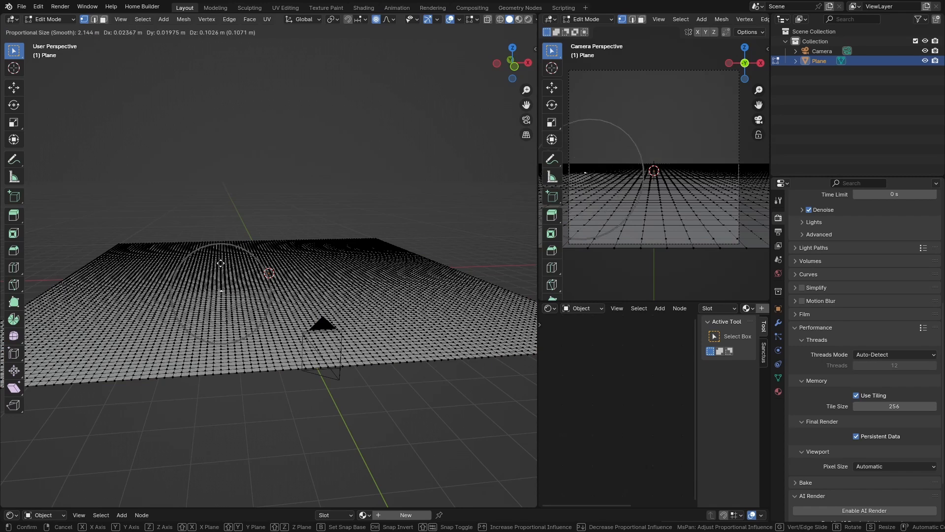
pyautogui.click(221, 261)
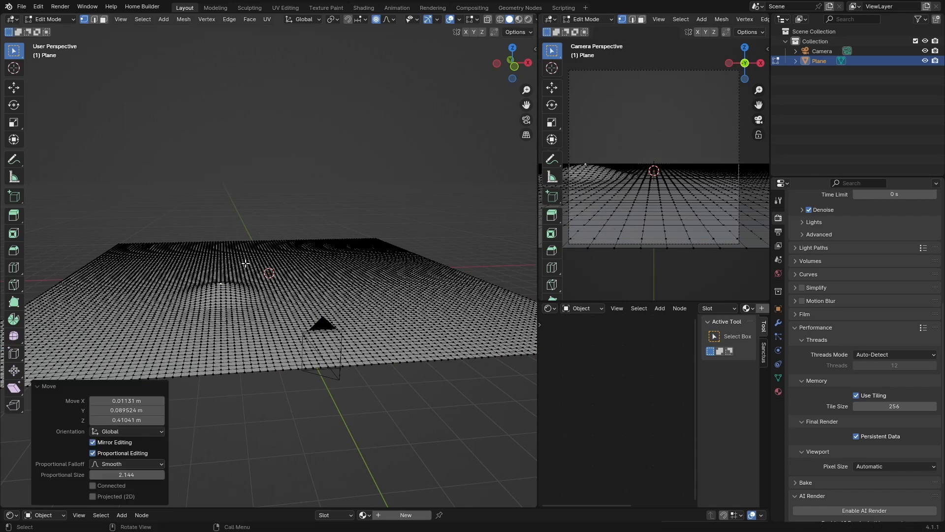
# - Raise a vertex near the centre about 0.6 m with proportional size increased to about 4.2
pyautogui.click(265, 261)
pyautogui.press('g')
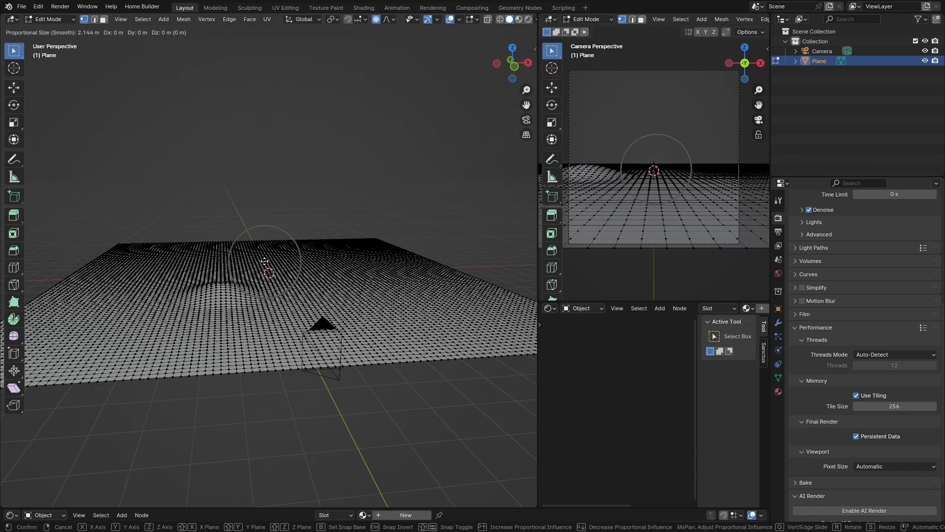
pyautogui.scroll(-2, 265, 262)
pyautogui.scroll(-5, 265, 260)
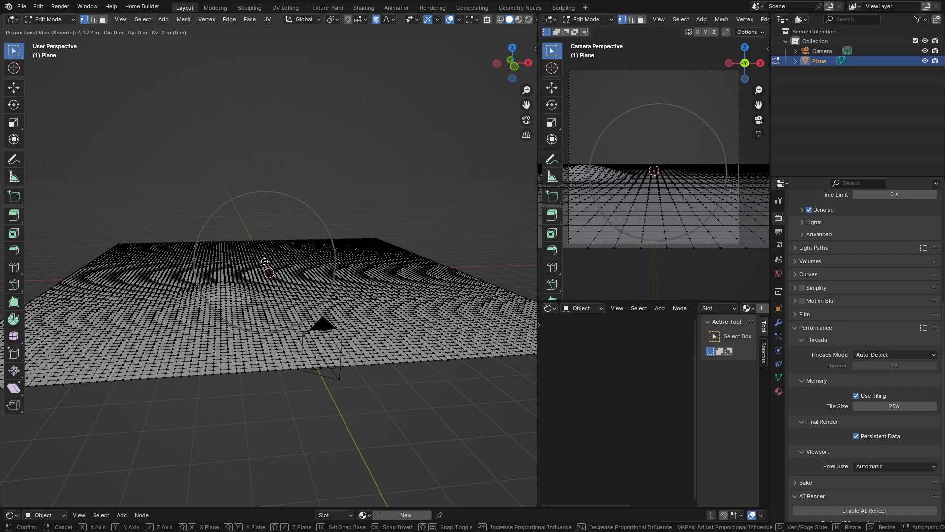
pyautogui.click(267, 253)
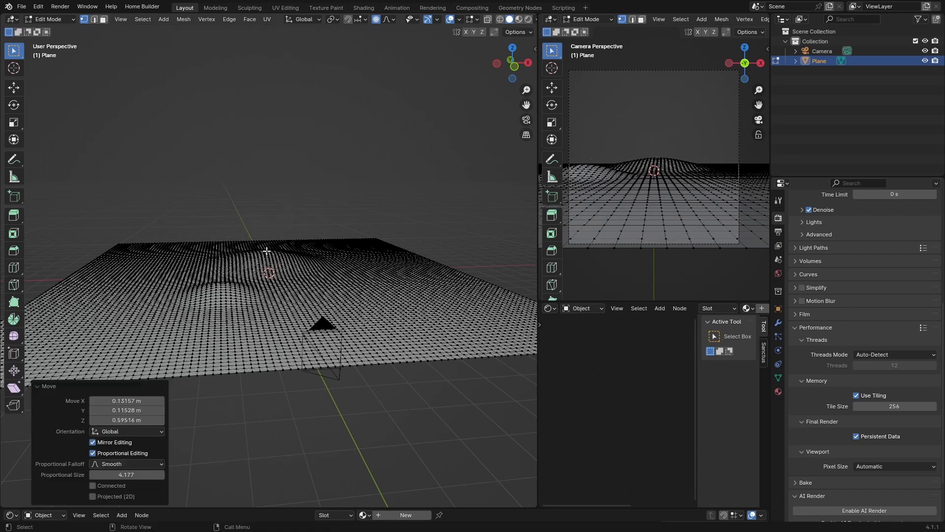
# - Raise a vertex in front of the centre about 0.54 m
pyautogui.click(308, 296)
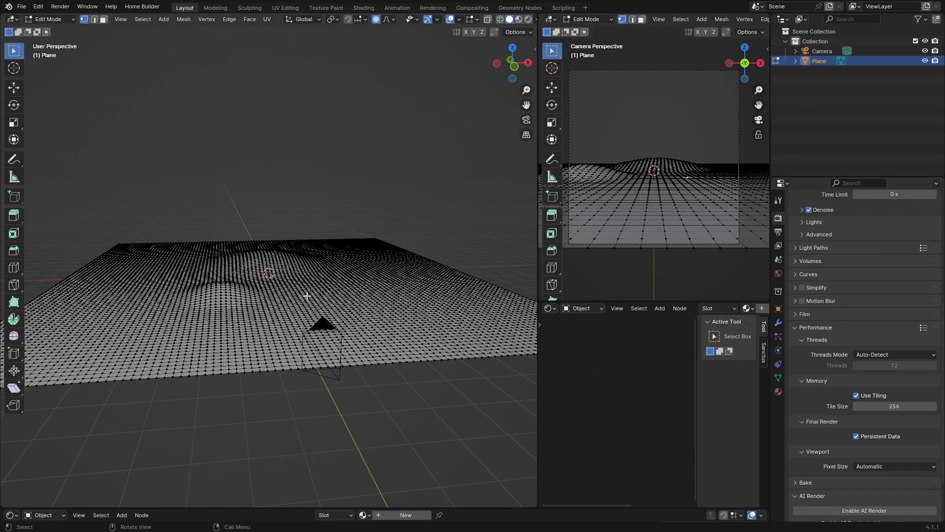
pyautogui.press('g')
pyautogui.click(307, 282)
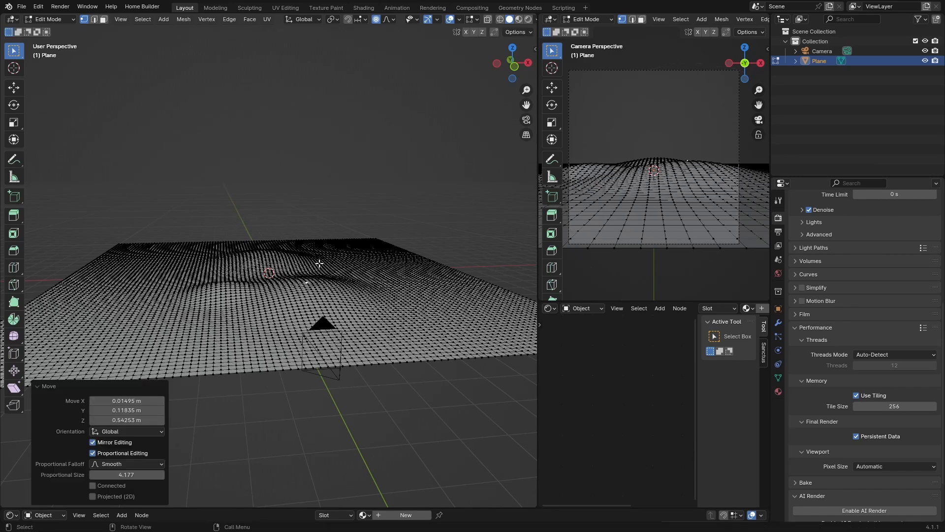
# - Raise a vertex at the back about 1.5 m with proportional size about 6.1 to form a large hill
pyautogui.click(244, 244)
pyautogui.press('g')
pyautogui.scroll(-5, 245, 241)
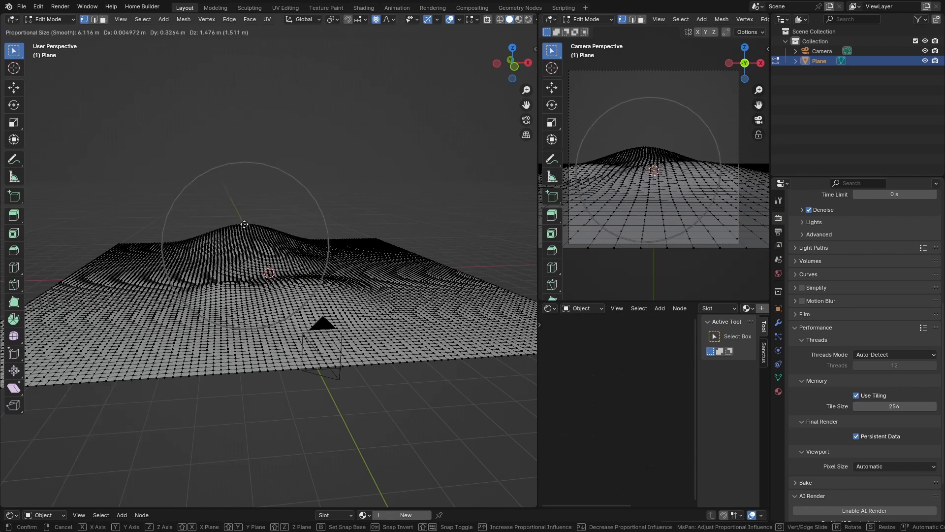
pyautogui.click(243, 224)
# - Raise a vertex at the back right about 0.7 m
pyautogui.click(321, 237)
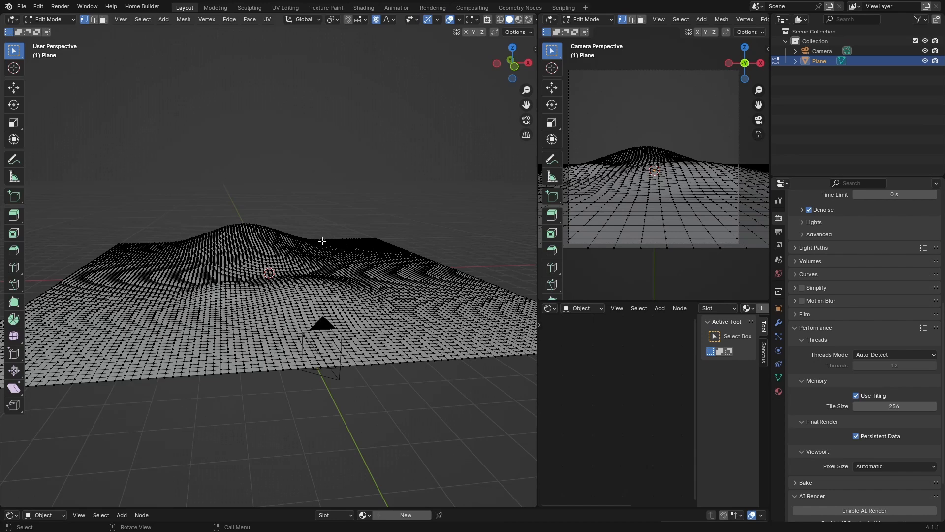
pyautogui.press('g')
pyautogui.click(321, 232)
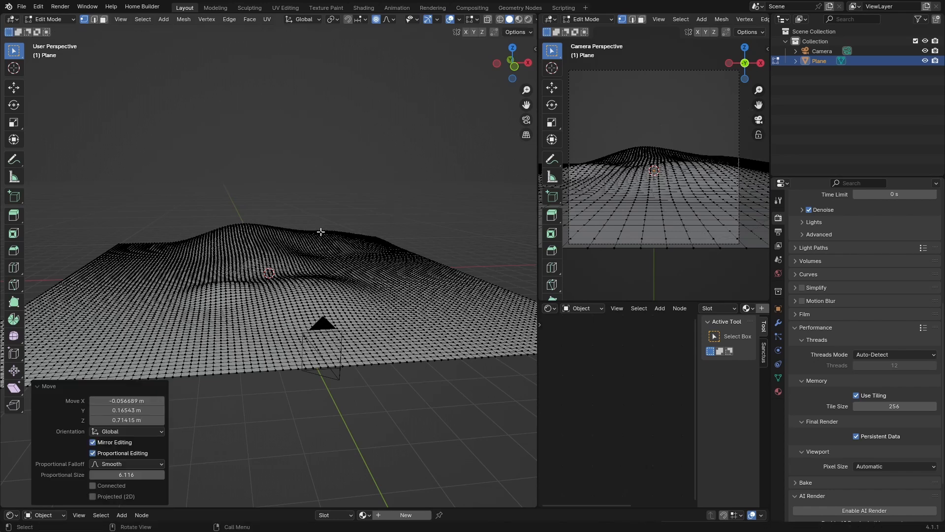
# - Lower a vertex near the front about 0.13 m
pyautogui.click(262, 339)
pyautogui.press('g')
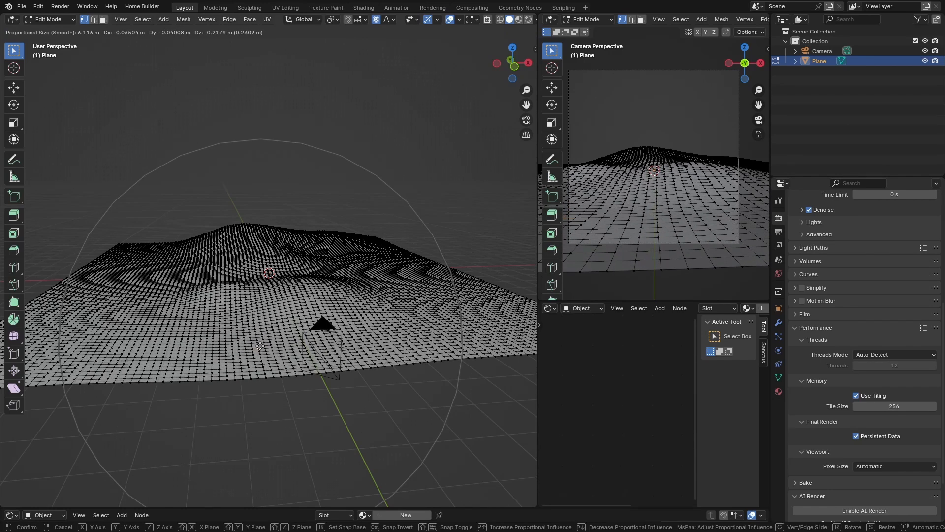
pyautogui.click(260, 346)
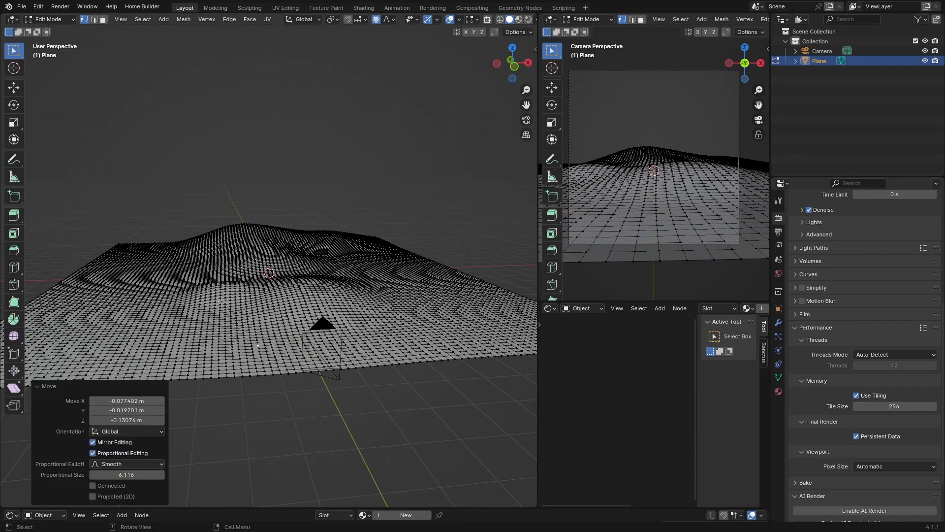
# - Return to Object Mode and shade the terrain plane smooth
pyautogui.press('Tab')
pyautogui.rightClick(171, 278)
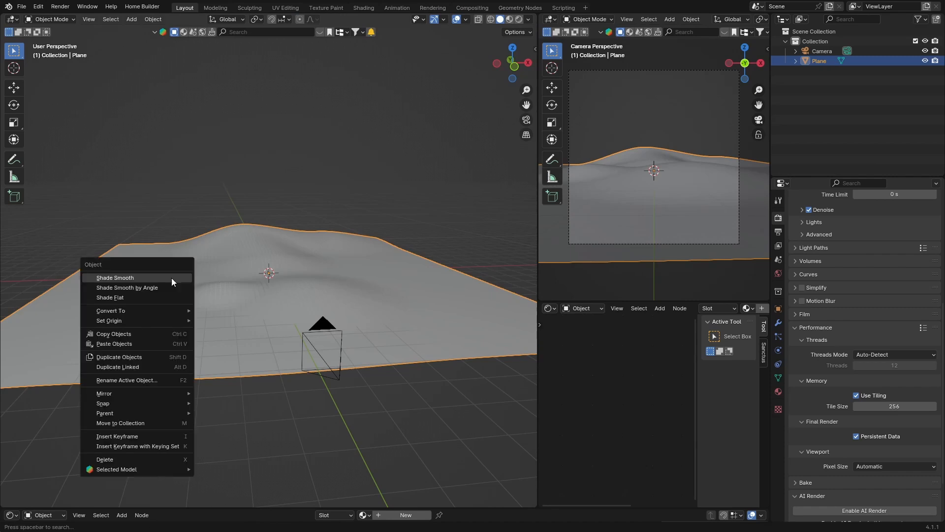
pyautogui.click(171, 277)
pyautogui.rightClick(171, 277)
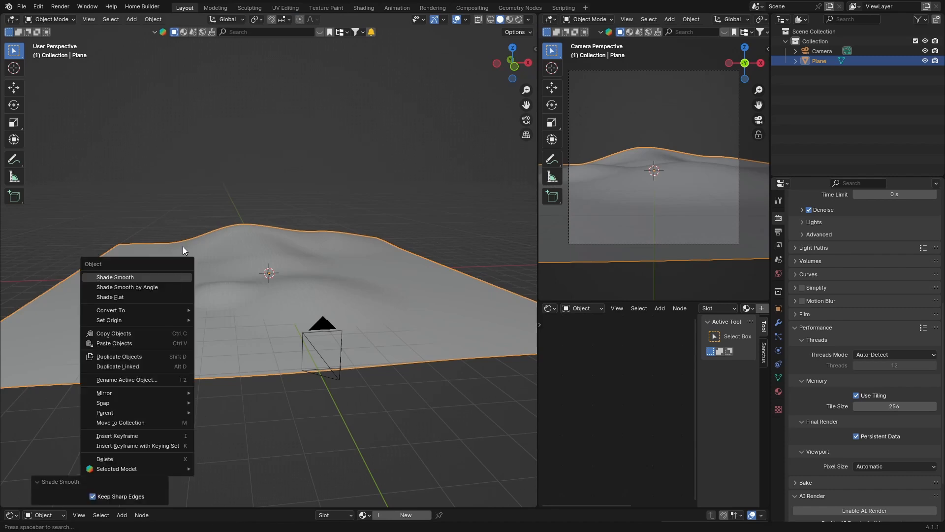
pyautogui.click(184, 227)
pyautogui.click(181, 294)
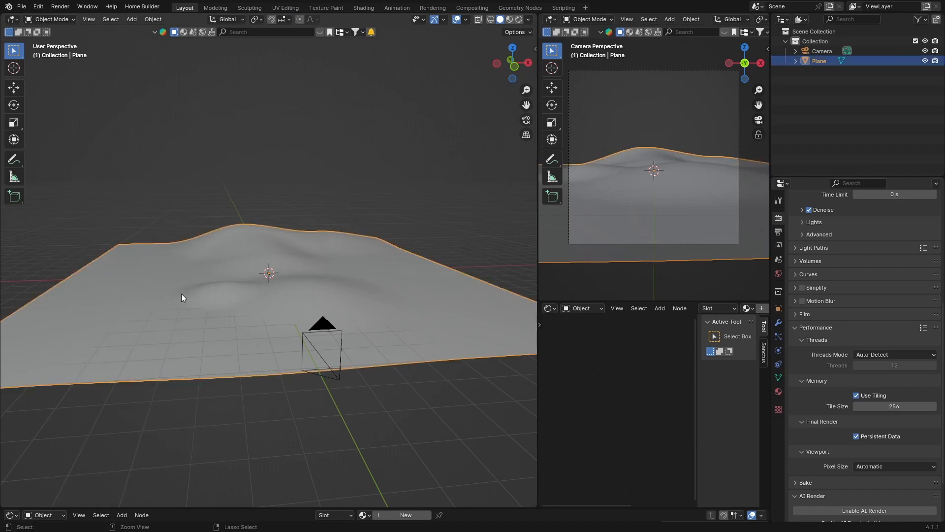
# - Apply the plane's scale
pyautogui.hotkey('ctrl', 'a')
pyautogui.click(147, 313)
pyautogui.moveTo(146, 313); pyautogui.dragTo(303, 285, button='middle')
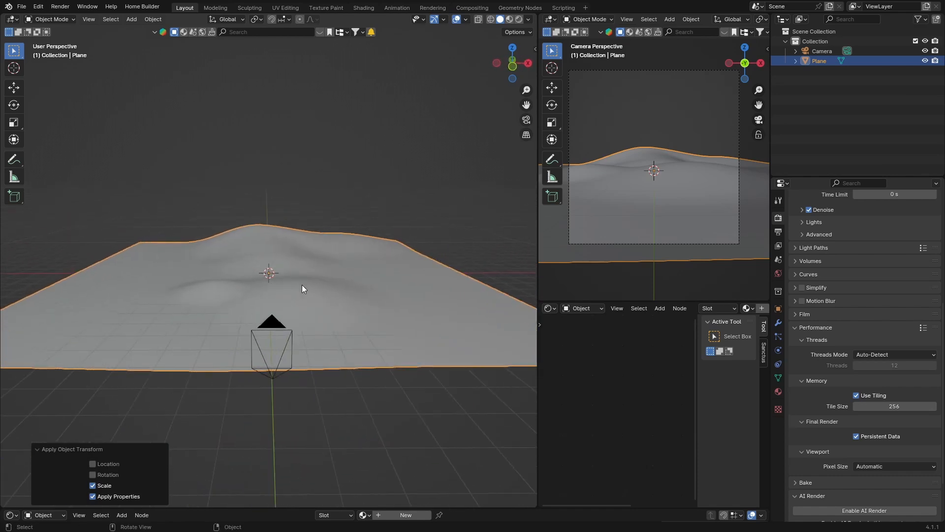
# - Set the world background color to black
pyautogui.click(778, 273)
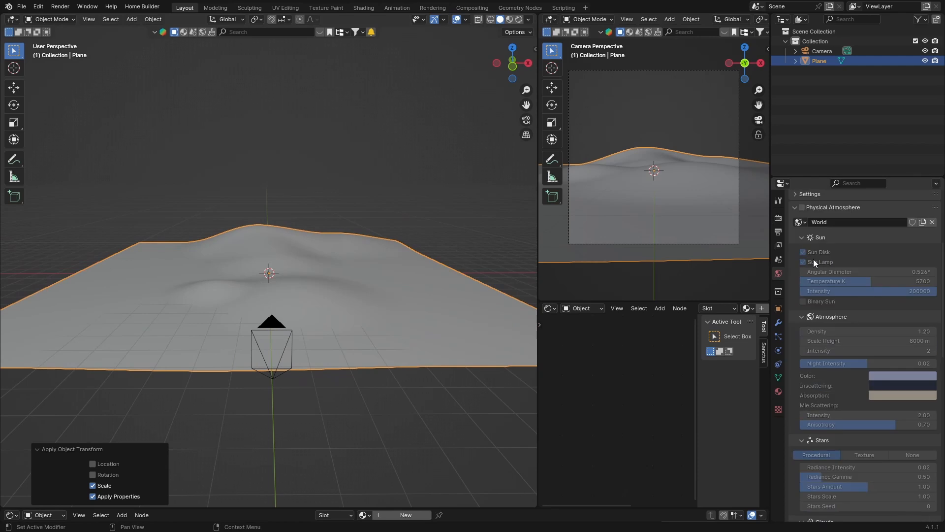
pyautogui.scroll(8, 813, 259)
pyautogui.click(873, 237)
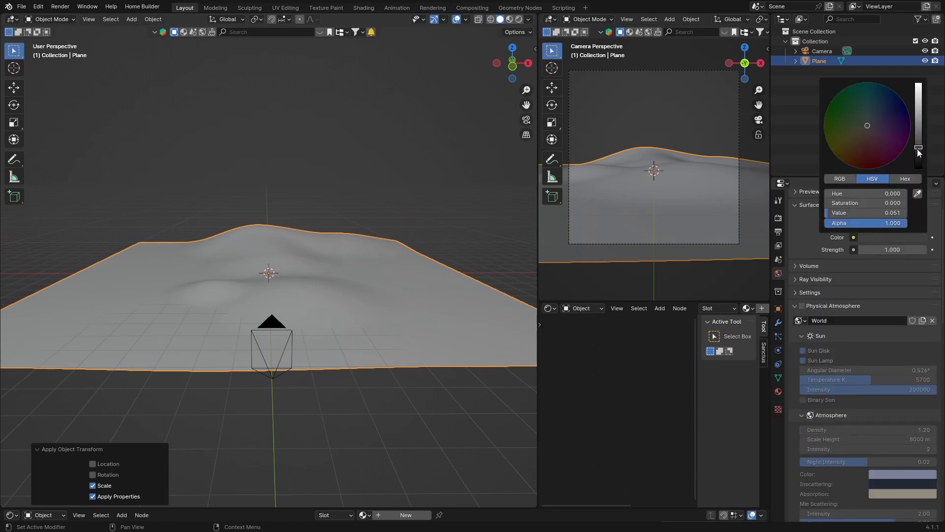
pyautogui.moveTo(917, 149); pyautogui.dragTo(918, 170)
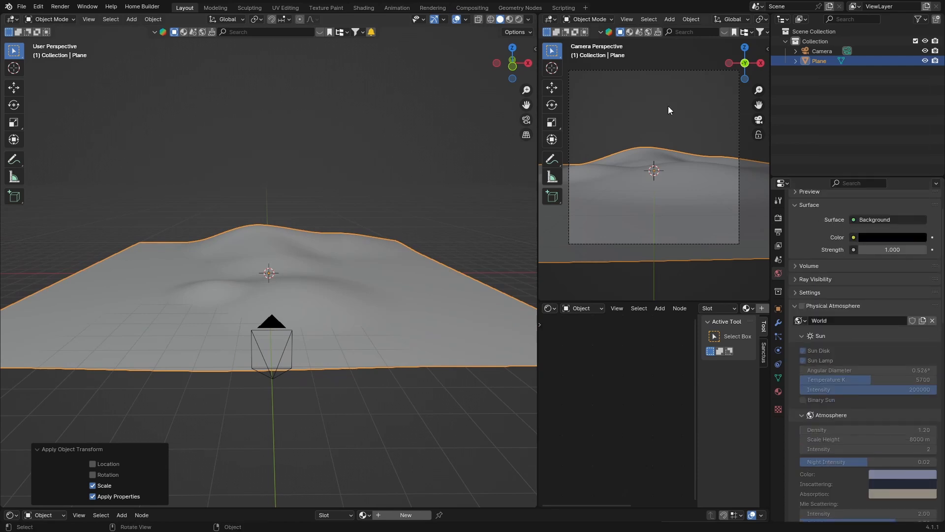
# - Switch the viewport to rendered shading
pyautogui.click(529, 20)
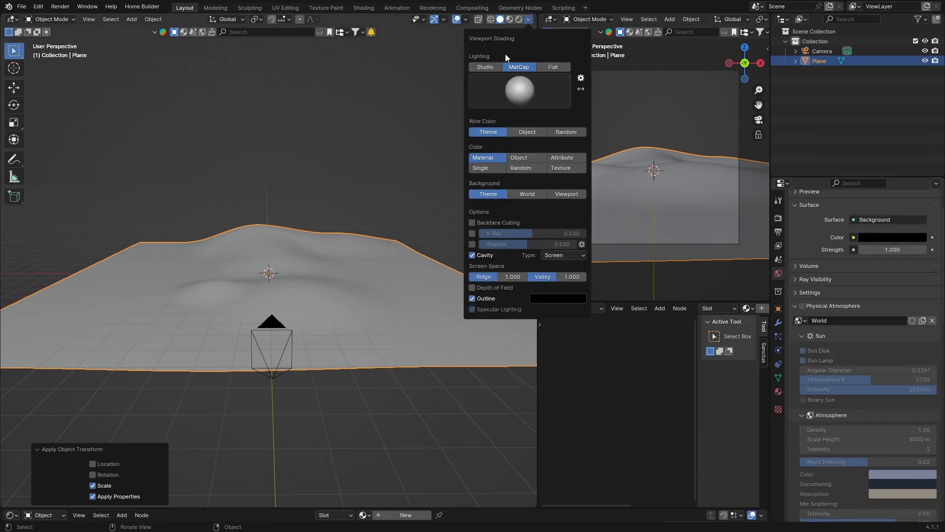
pyautogui.click(519, 19)
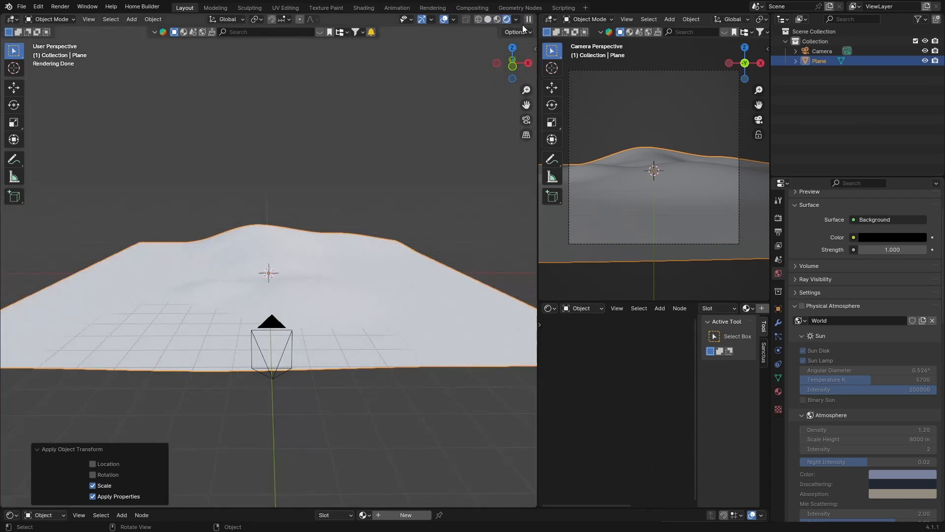
# - Turn off Scene World in the viewport shading options and switch back to solid shading
pyautogui.click(516, 20)
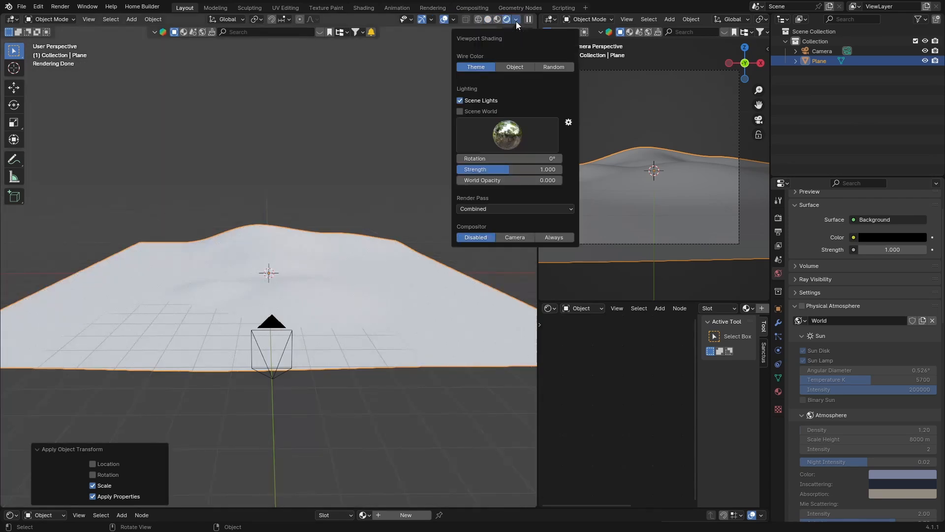
pyautogui.click(459, 112)
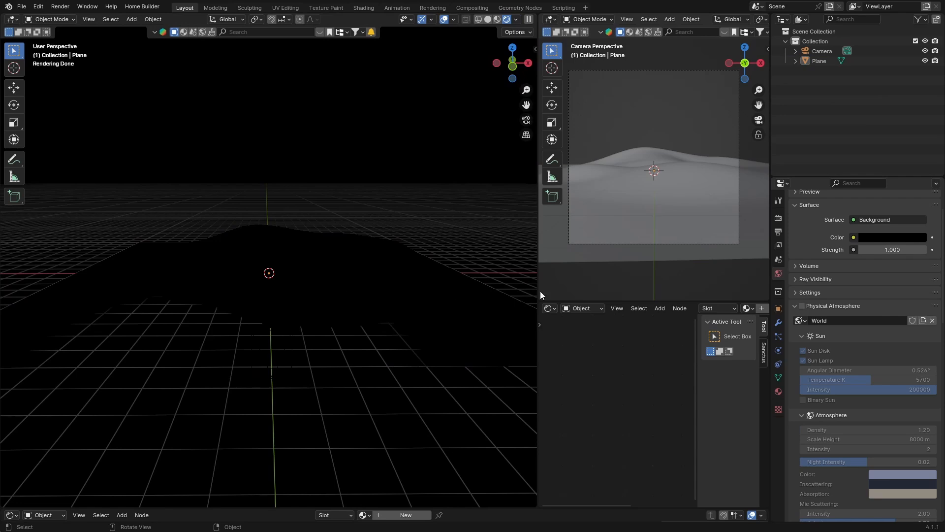
pyautogui.click(488, 19)
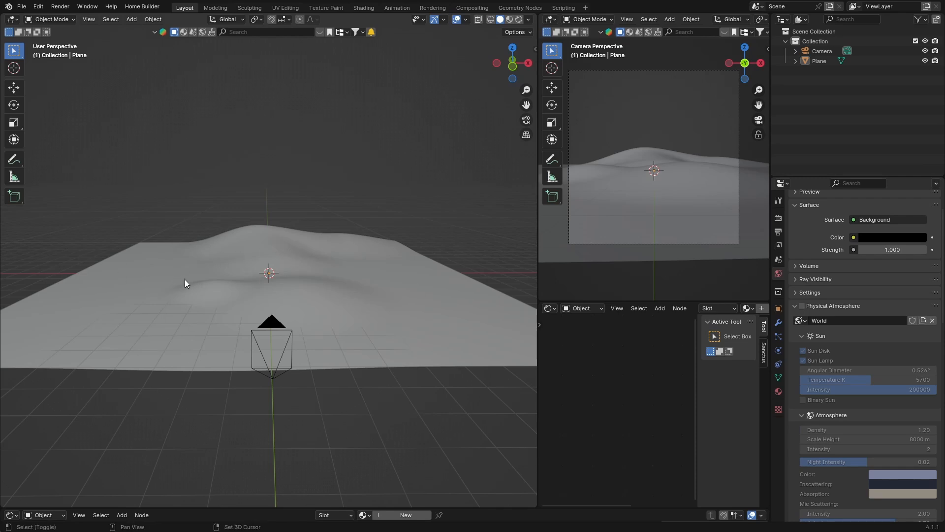
# - Add a cube and scale it up uniformly to about 12.7
pyautogui.hotkey('shift', 'a')
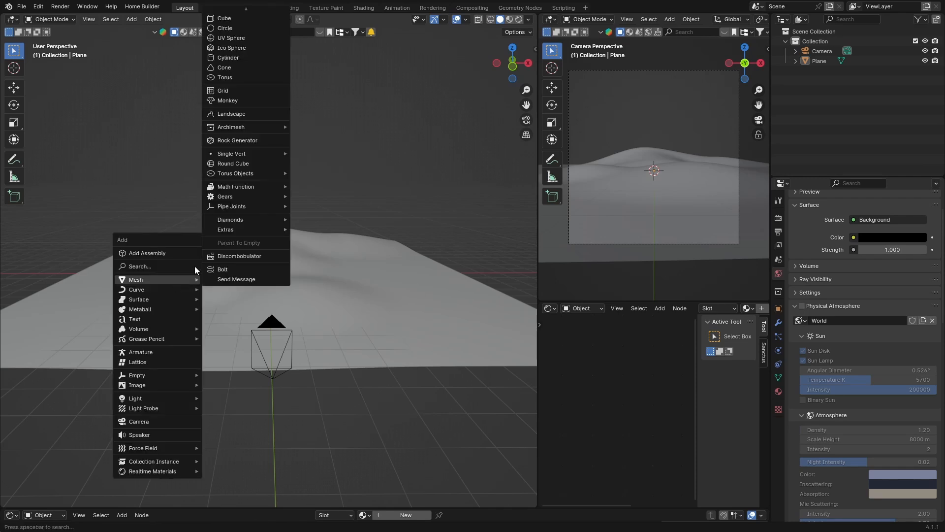
pyautogui.click(228, 20)
pyautogui.press('s')
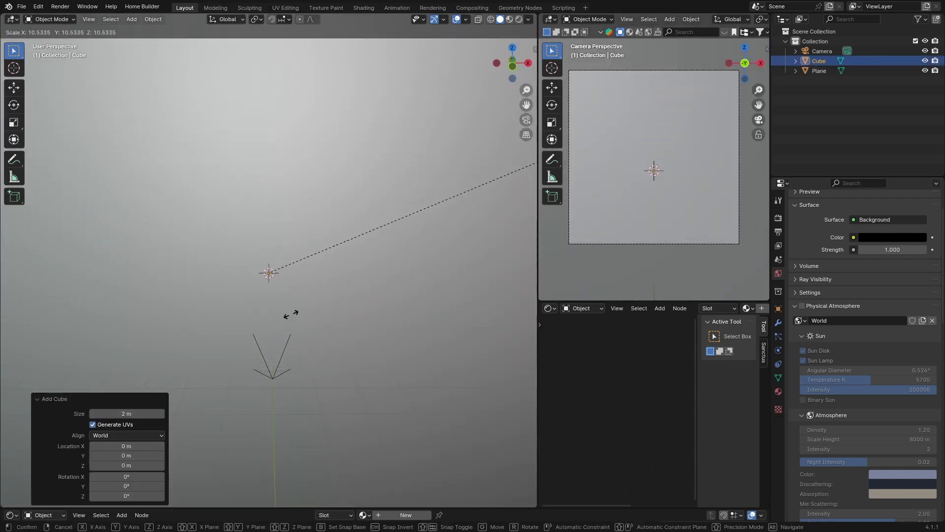
pyautogui.click(501, 264)
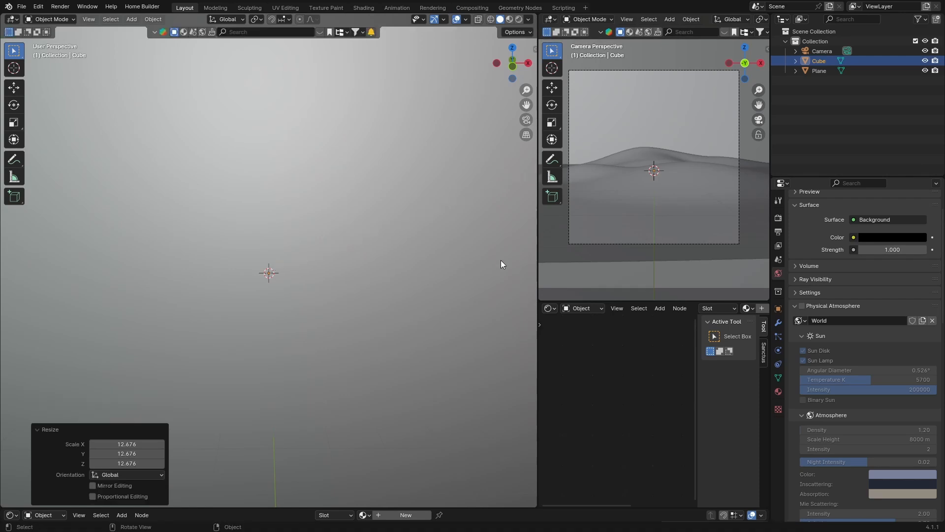
# - Flatten the cube vertically to a Z scale of about 0.76 with the Scale tool
pyautogui.press('KP_Decimal')
pyautogui.moveTo(203, 267); pyautogui.dragTo(138, 237, button='middle')
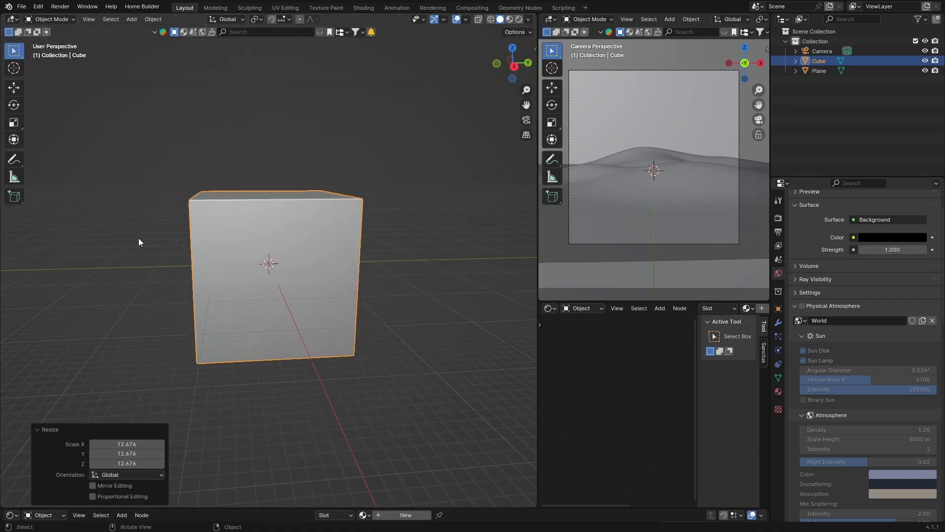
pyautogui.click(15, 123)
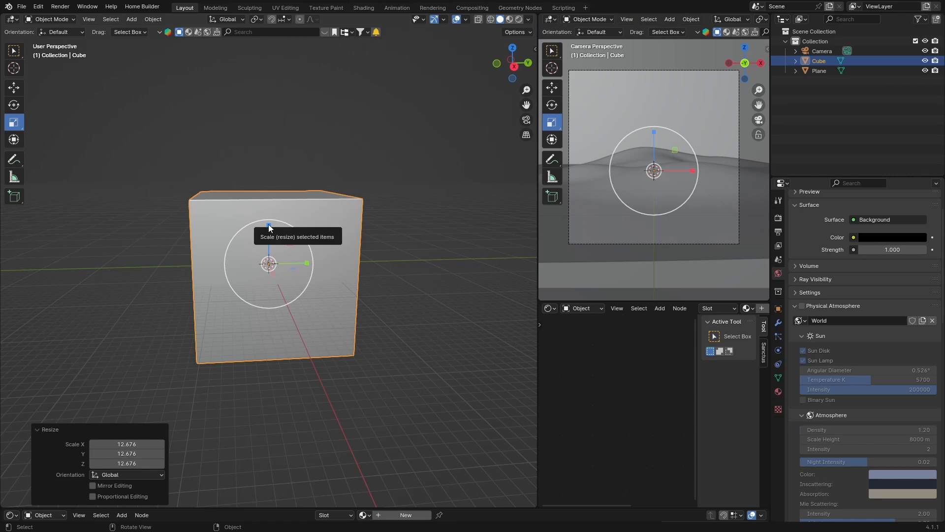
pyautogui.moveTo(266, 228); pyautogui.dragTo(268, 235)
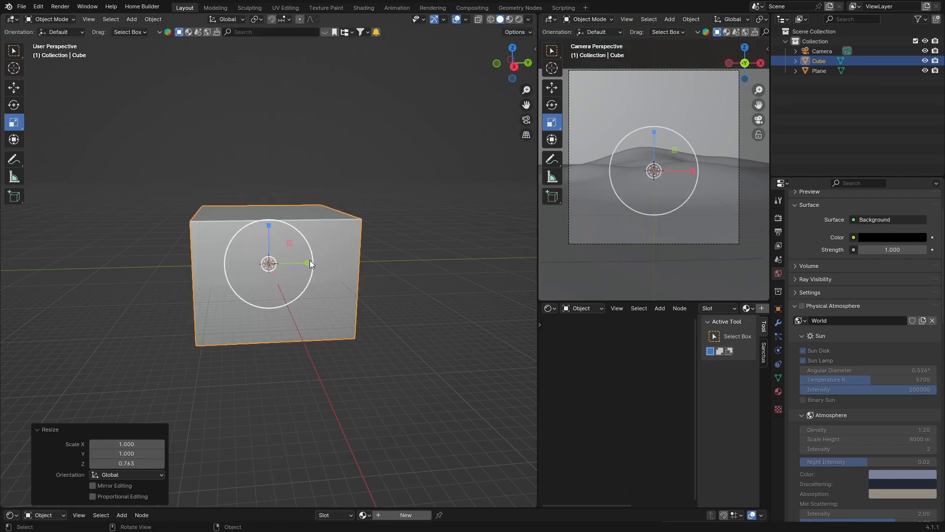
# - Move the cube up about 8.5 m along the Z axis
pyautogui.click(514, 66)
pyautogui.press('g')
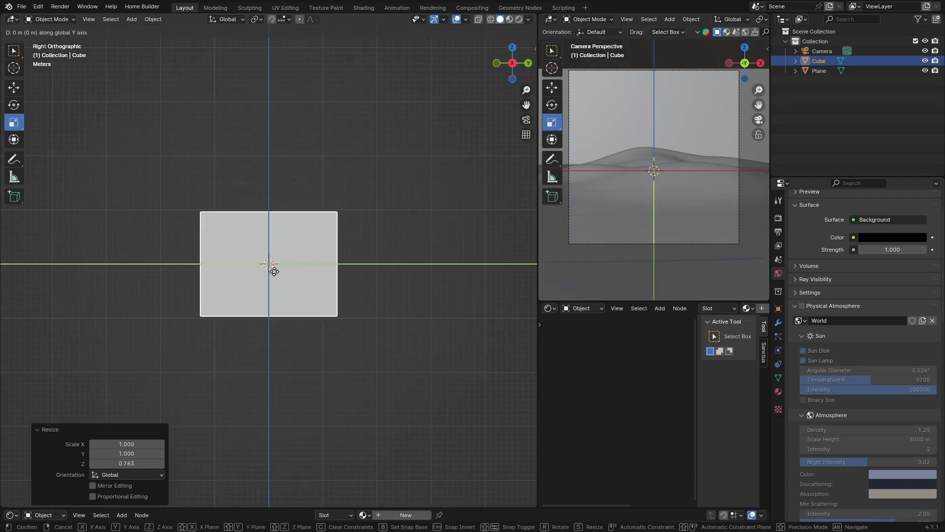
pyautogui.press('z')
pyautogui.click(279, 225)
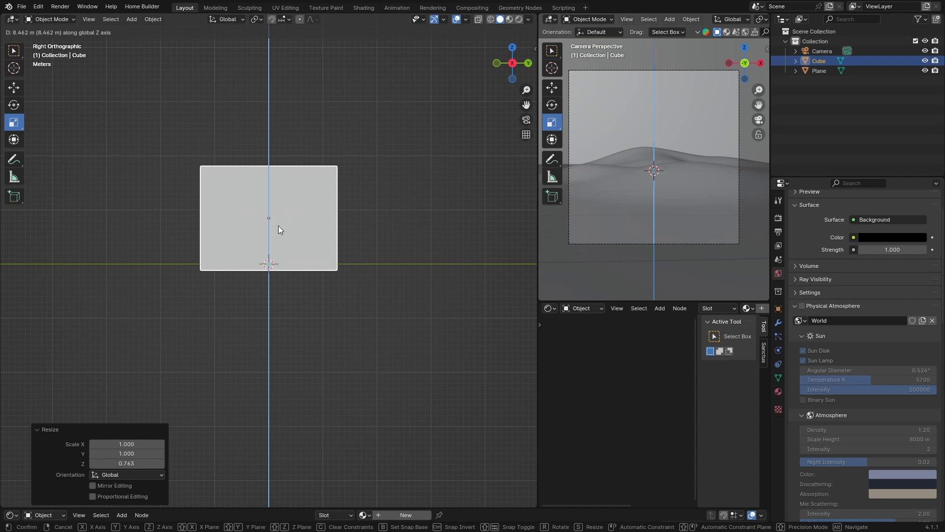
pyautogui.moveTo(279, 226); pyautogui.dragTo(249, 333, button='middle')
pyautogui.moveTo(271, 183); pyautogui.dragTo(270, 191)
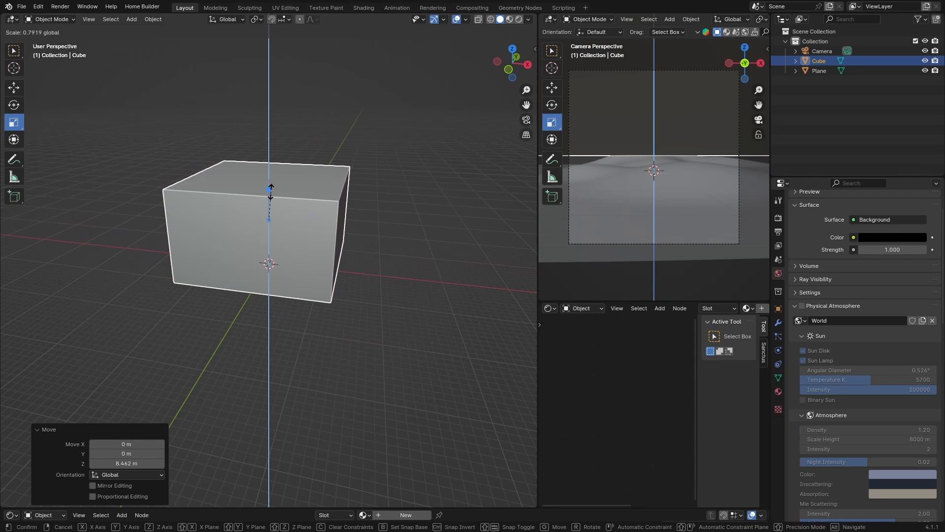
pyautogui.rightClick(270, 191)
pyautogui.click(82, 303)
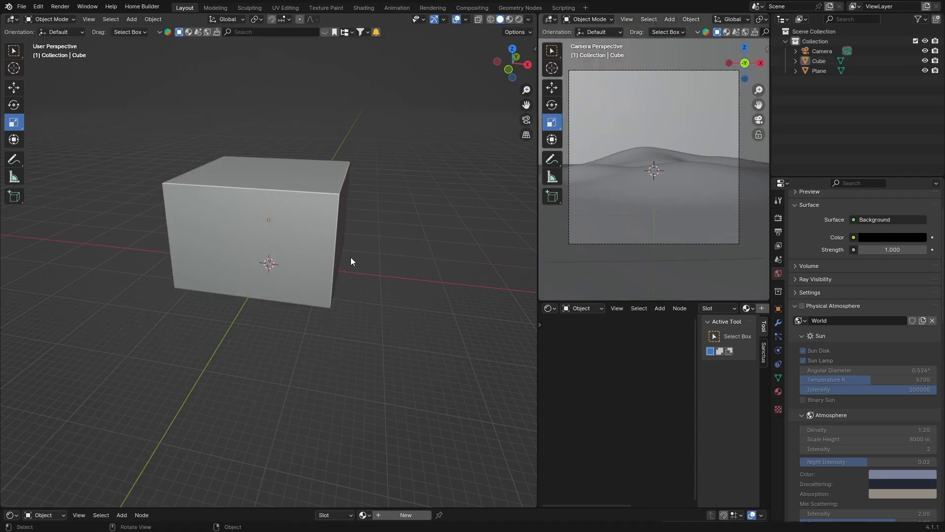
pyautogui.click(302, 232)
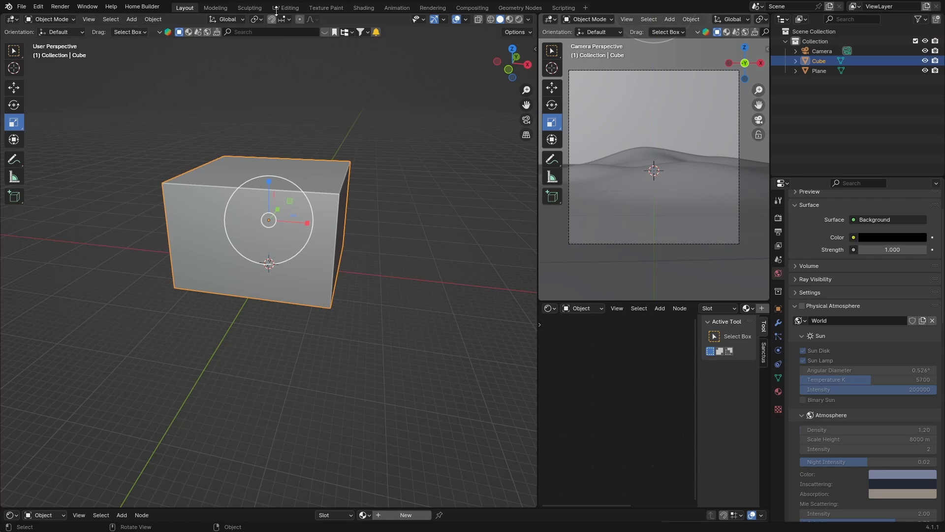
# - Create a new material for the cube and delete its Principled BSDF node
pyautogui.click(364, 7)
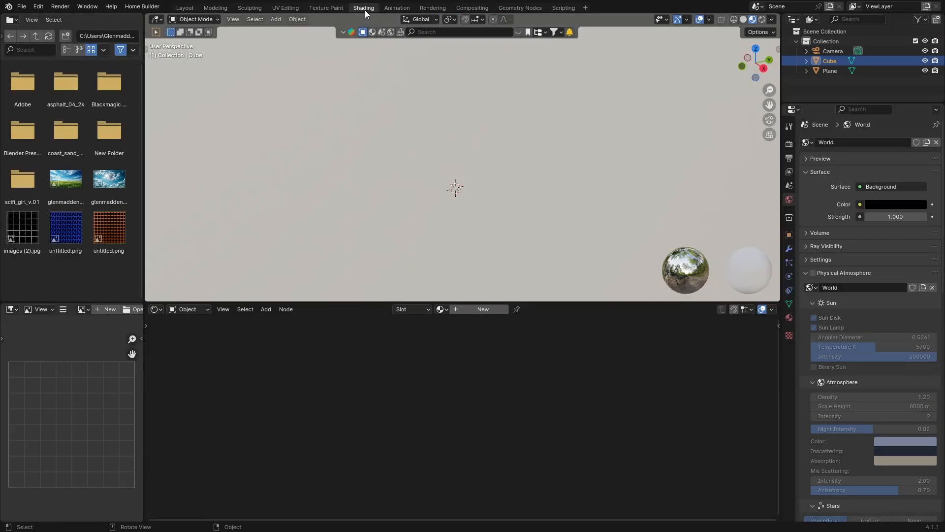
pyautogui.click(492, 309)
pyautogui.click(565, 373)
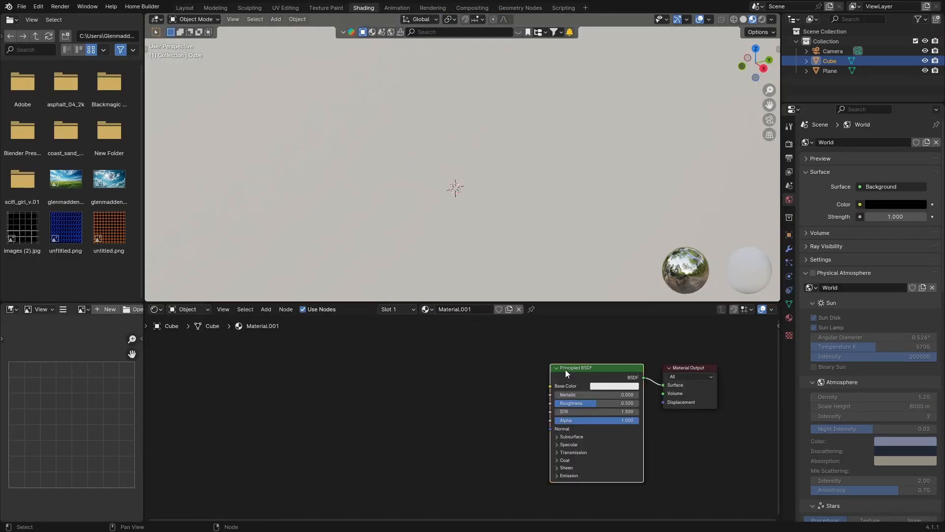
pyautogui.press('x')
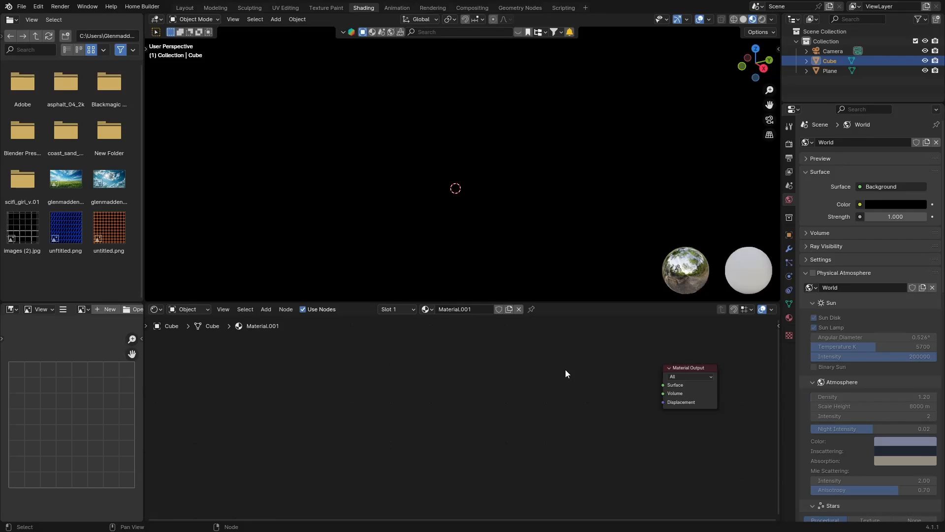
# - Add a Principled Volume node and connect it to the Material Output's Volume input
pyautogui.hotkey('shift', 'a')
pyautogui.click(513, 367)
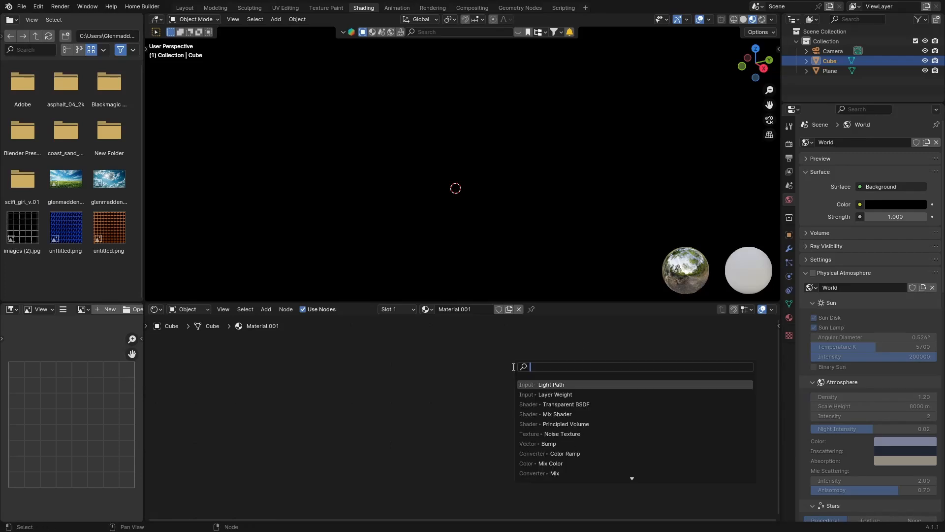
pyautogui.write('volum')
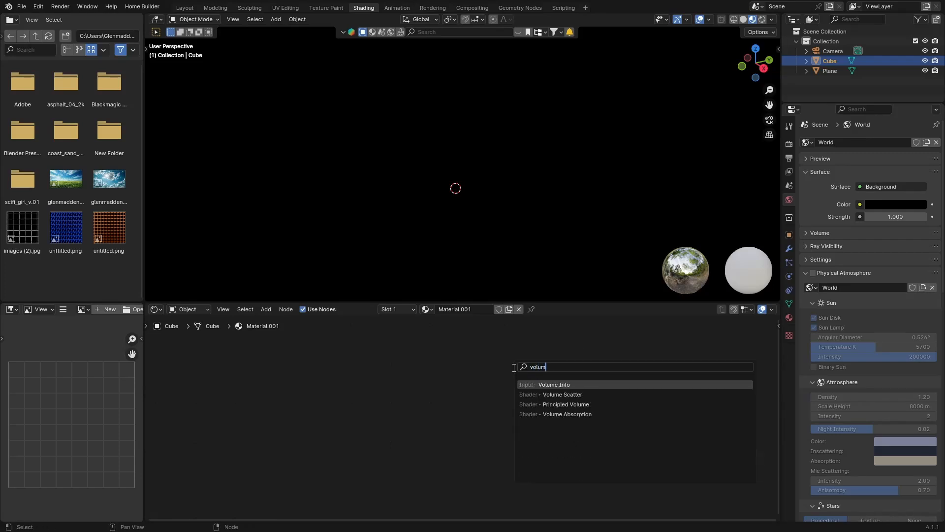
pyautogui.press('Down')
pyautogui.press('Down')
pyautogui.press('Return')
pyautogui.click(567, 420)
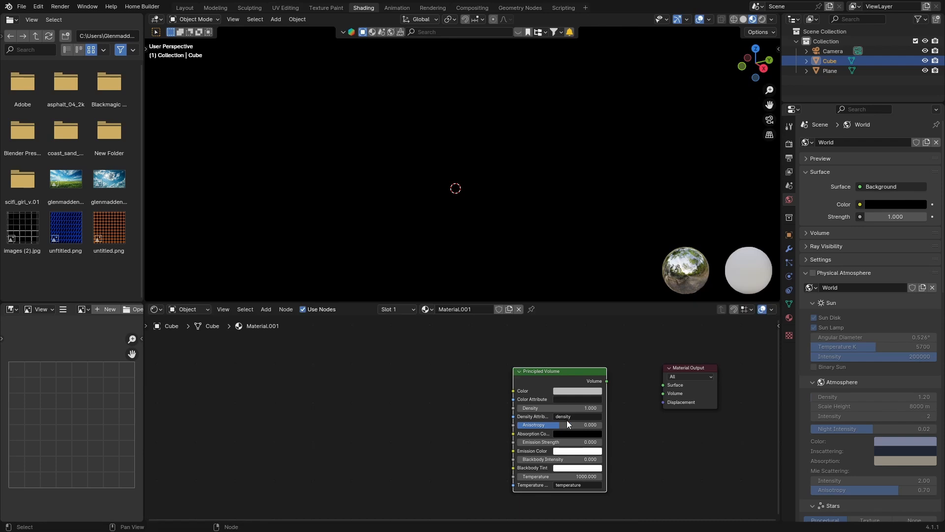
pyautogui.moveTo(606, 382); pyautogui.dragTo(663, 393)
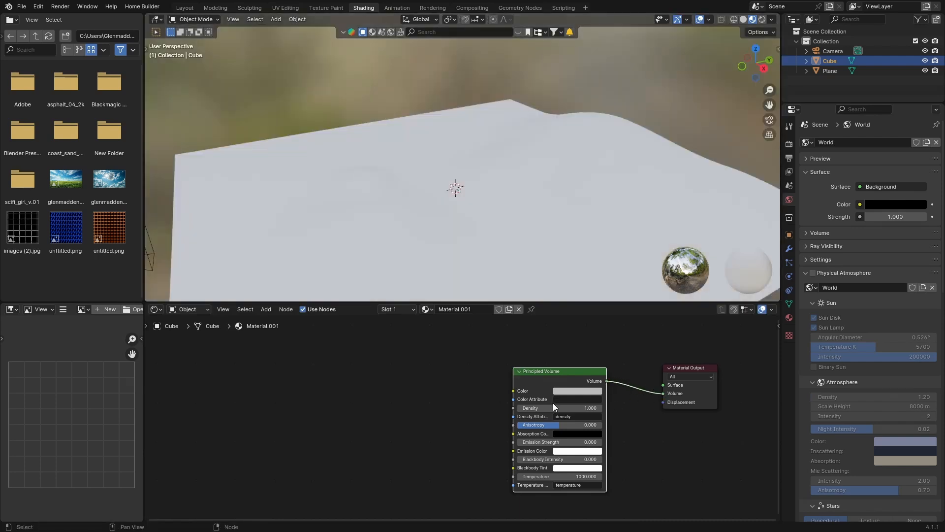
# - Set the Principled Volume density to 0.05
pyautogui.click(558, 406)
pyautogui.press('BackSpace')
pyautogui.write('0.05')
pyautogui.press('Return')
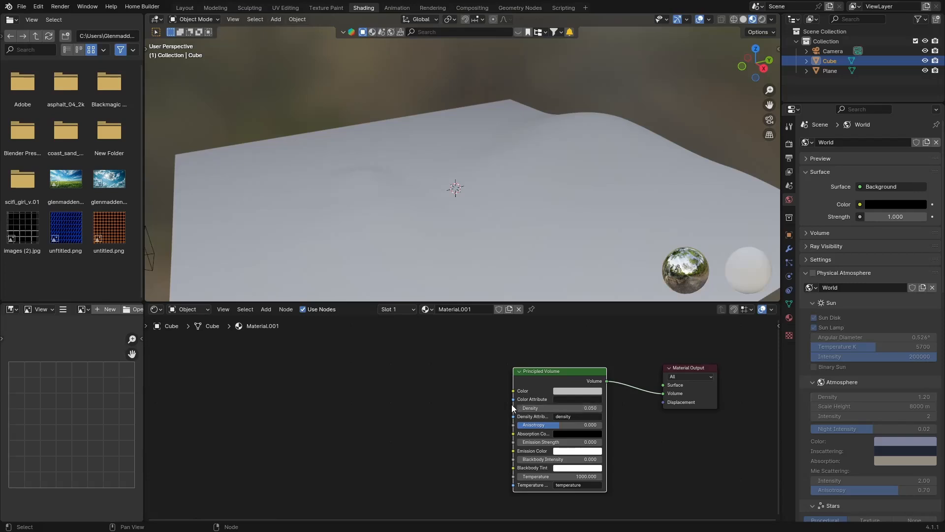
# - Return to the Layout workspace and hide the cube in the viewport
pyautogui.click(185, 8)
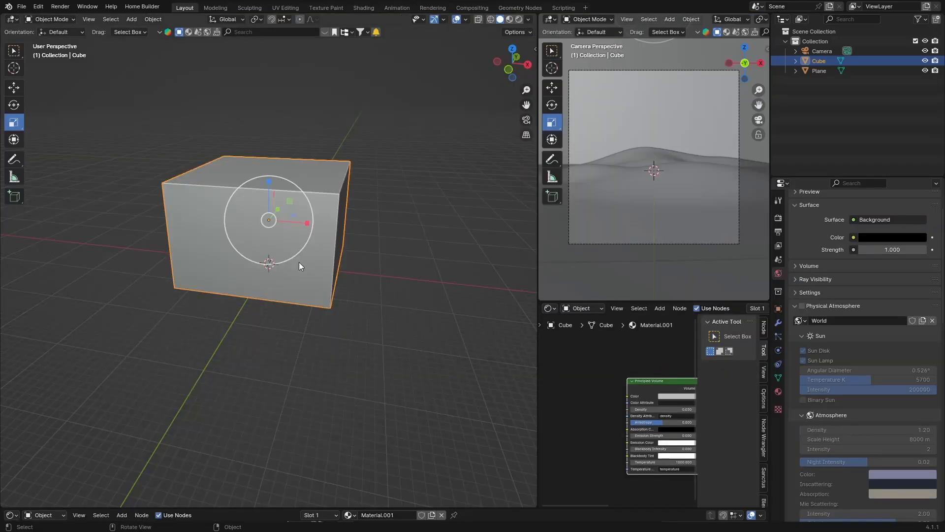
pyautogui.click(925, 61)
pyautogui.scroll(6, 182, 382)
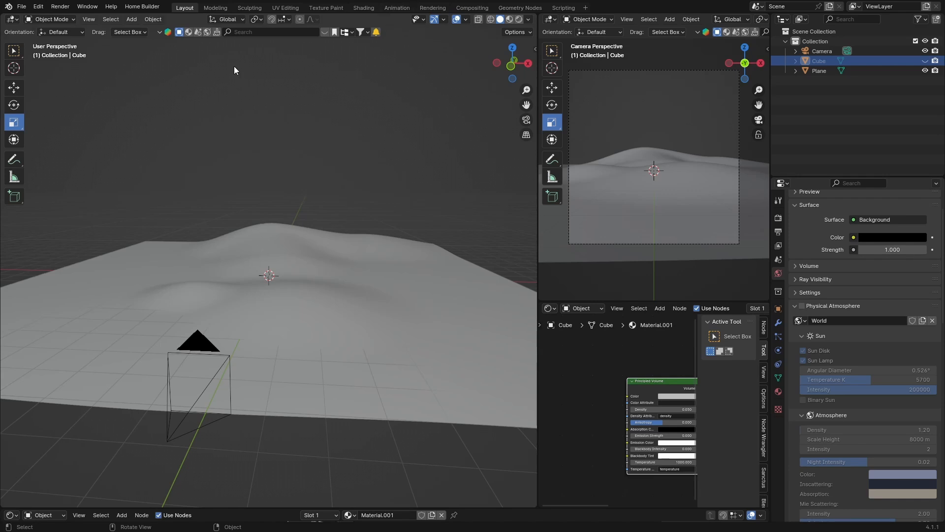
# - Search the asset library and drag the Porsche 911 model onto the terrain
pyautogui.click(323, 34)
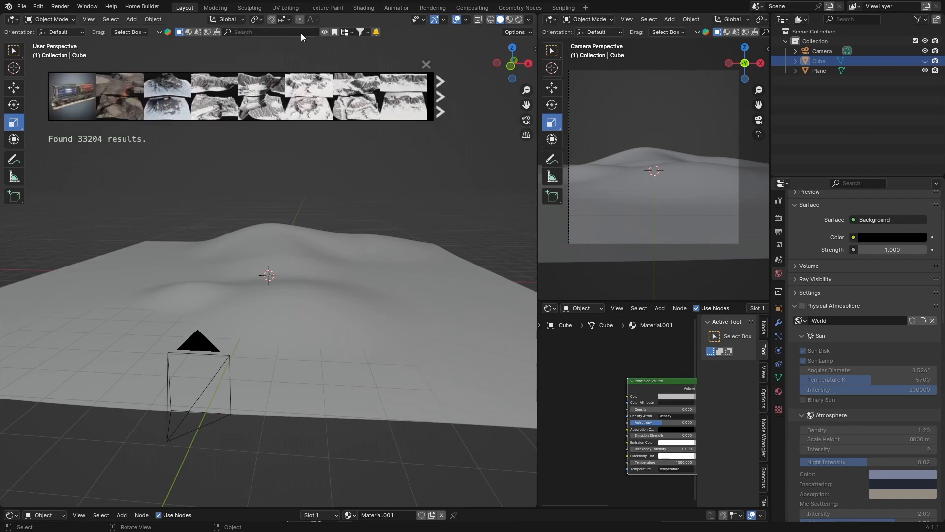
pyautogui.click(335, 32)
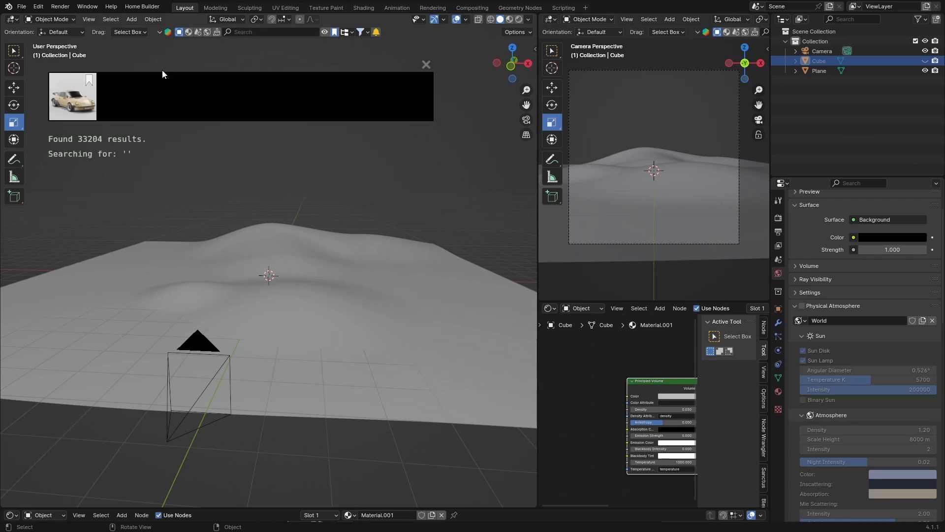
pyautogui.moveTo(73, 96)
pyautogui.moveTo(73, 96); pyautogui.dragTo(264, 297)
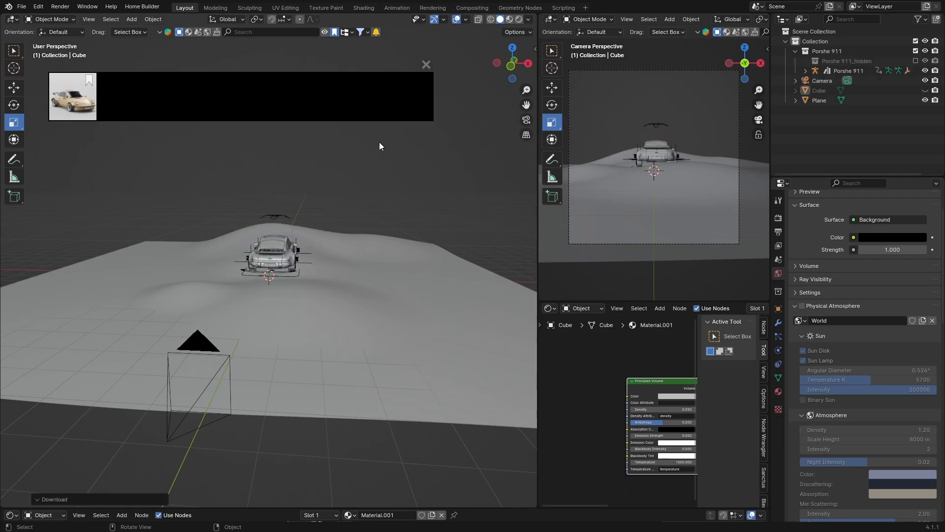
# - Select the Porsche 911 and rotate it -140° around the Z axis
pyautogui.click(842, 72)
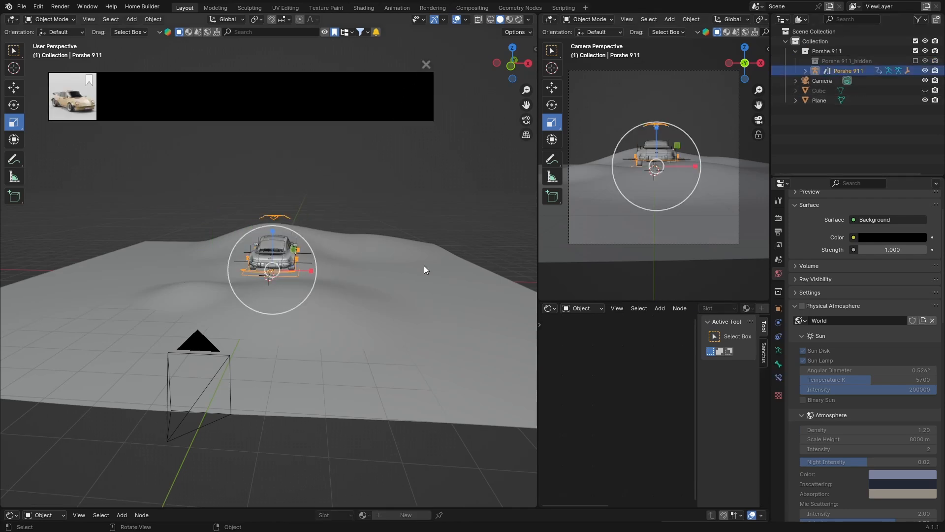
pyautogui.click(14, 105)
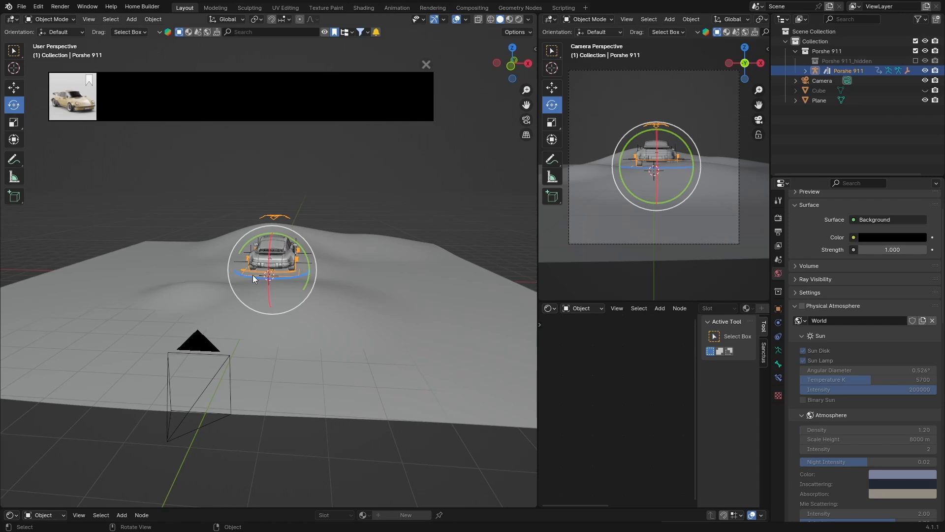
pyautogui.moveTo(252, 277); pyautogui.dragTo(305, 282)
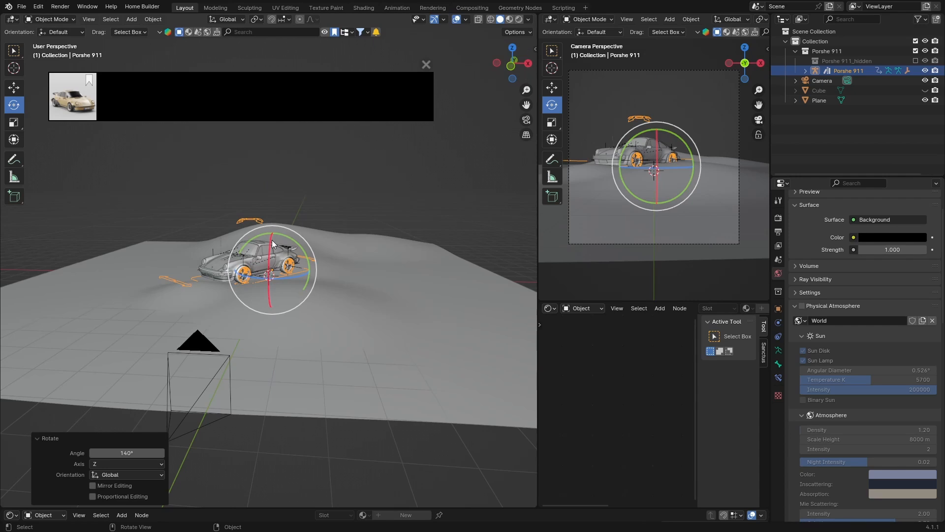
# - Move the car slightly across the terrain and deselect it
pyautogui.press('g')
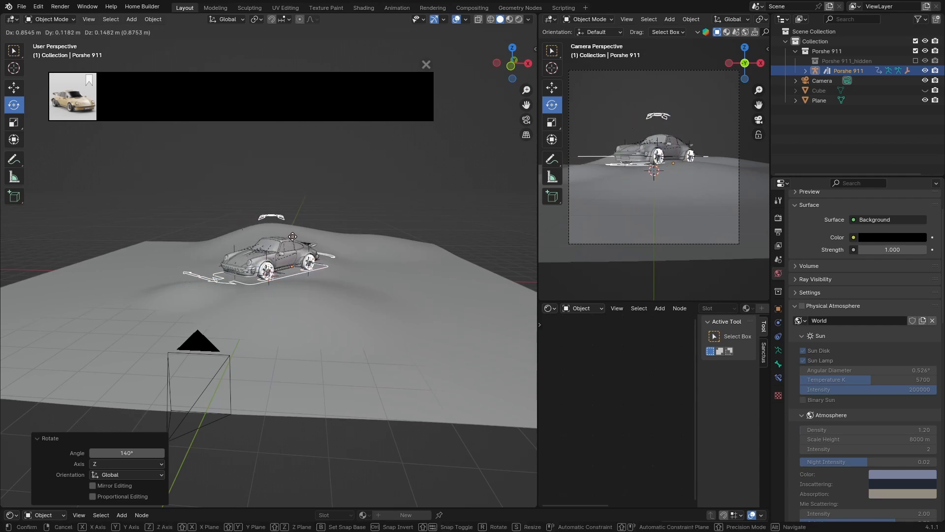
pyautogui.click(293, 236)
pyautogui.click(347, 165)
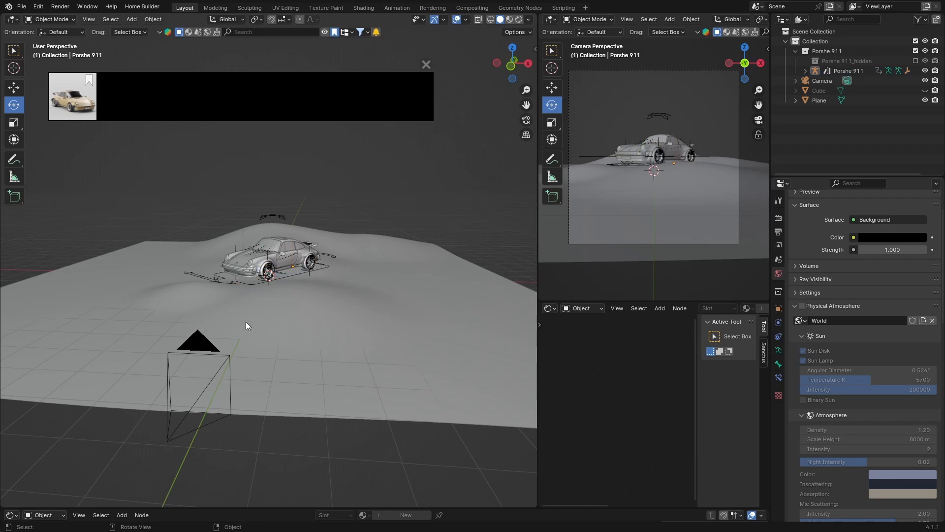
pyautogui.scroll(10, 246, 321)
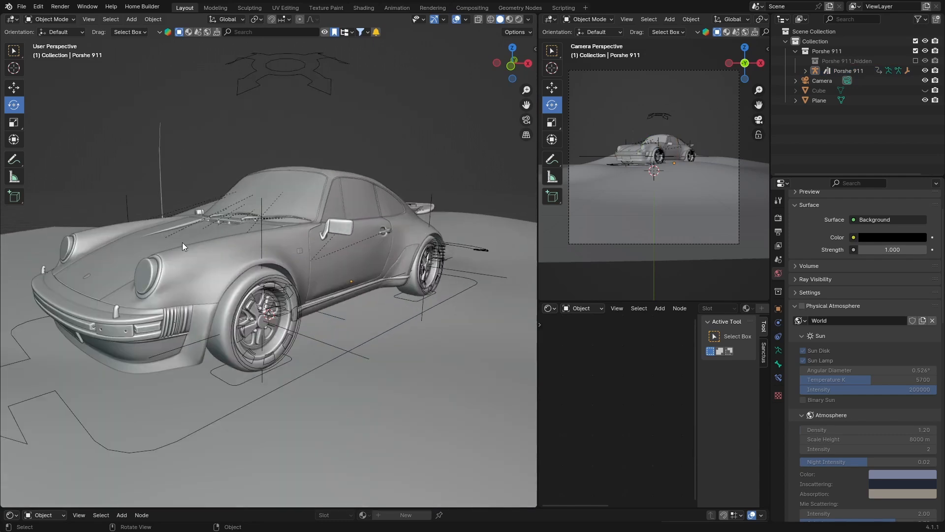
pyautogui.scroll(-6, 180, 315)
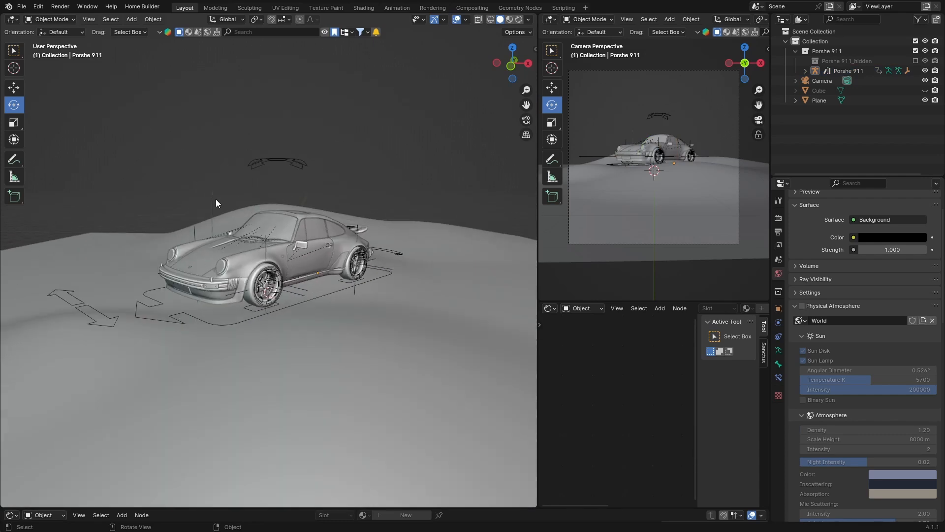
# - Inspect the car's parts in wireframe view before returning to solid shading
pyautogui.click(275, 229)
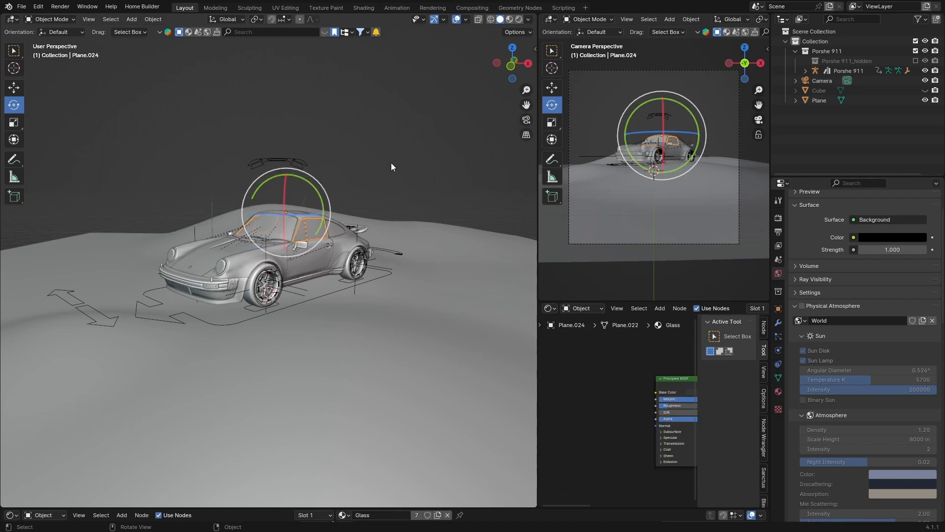
pyautogui.click(220, 268)
pyautogui.hotkey('shift', 'z')
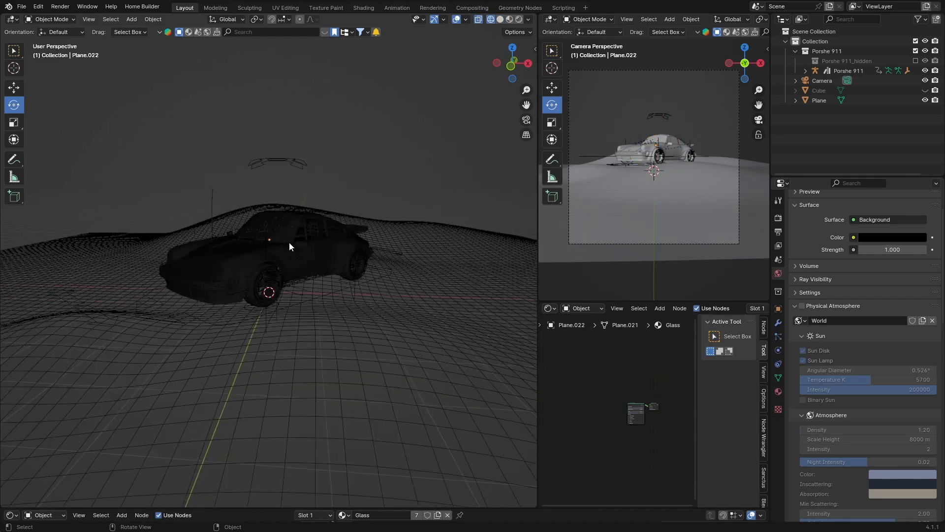
pyautogui.scroll(7, 289, 241)
pyautogui.scroll(-6, 289, 241)
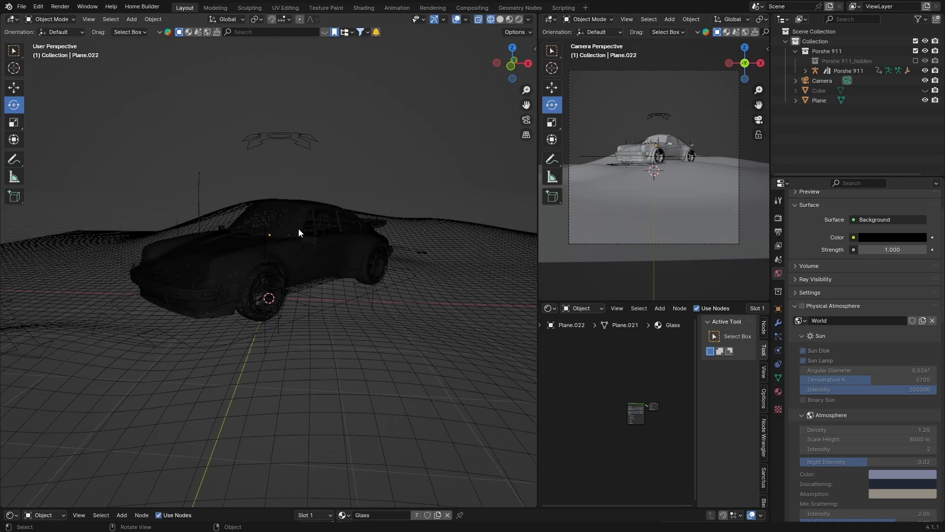
pyautogui.click(500, 20)
# - Add a point light to the scene
pyautogui.moveTo(318, 248); pyautogui.dragTo(277, 259, button='middle')
pyautogui.hotkey('shift', 'a')
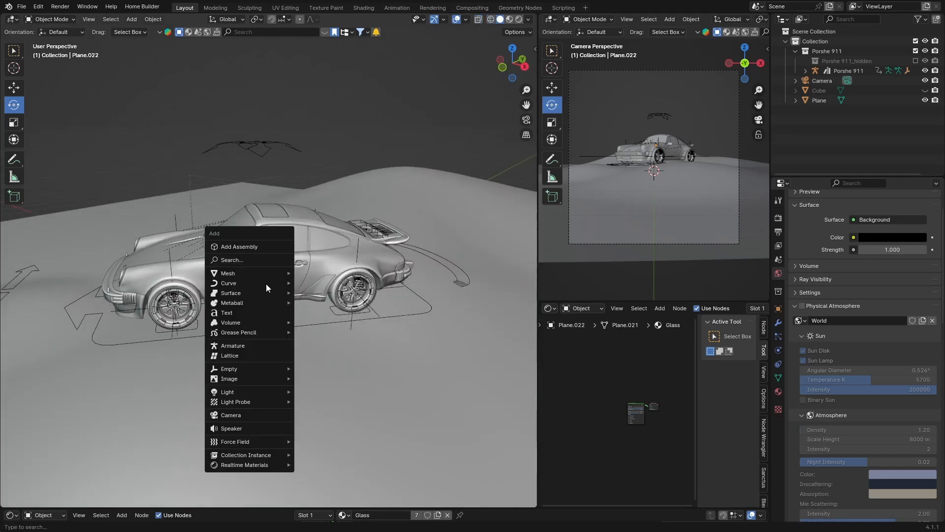
pyautogui.moveTo(243, 392)
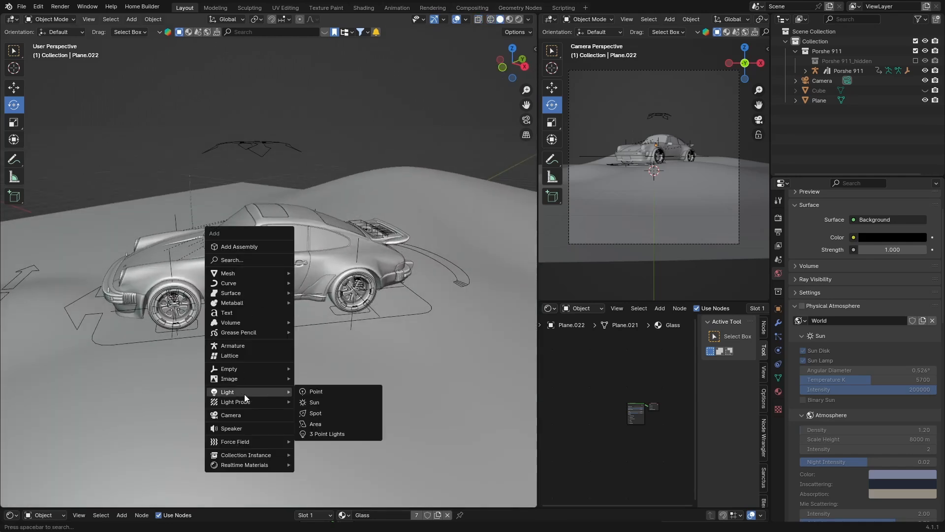
pyautogui.click(316, 392)
# - Raise the point light along the Z axis about 1.42 m, above the car
pyautogui.click(525, 66)
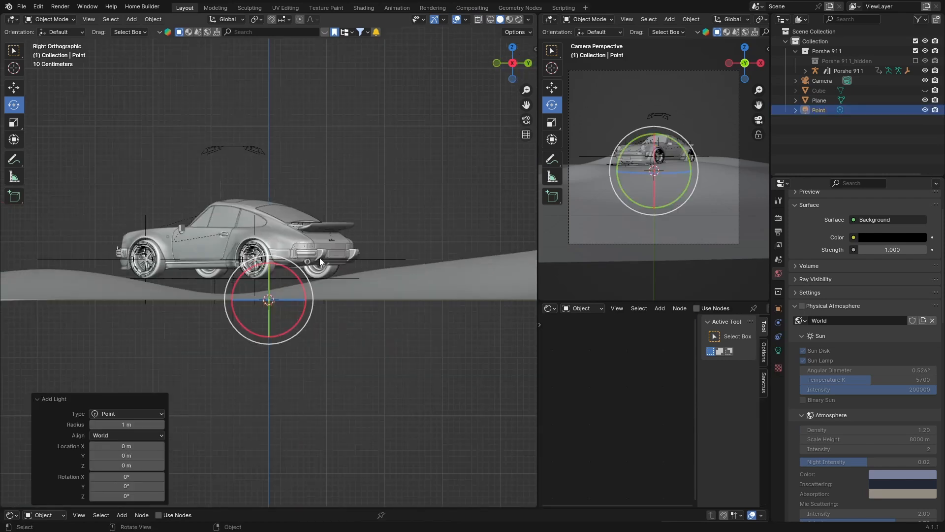
pyautogui.press('g')
pyautogui.press('z')
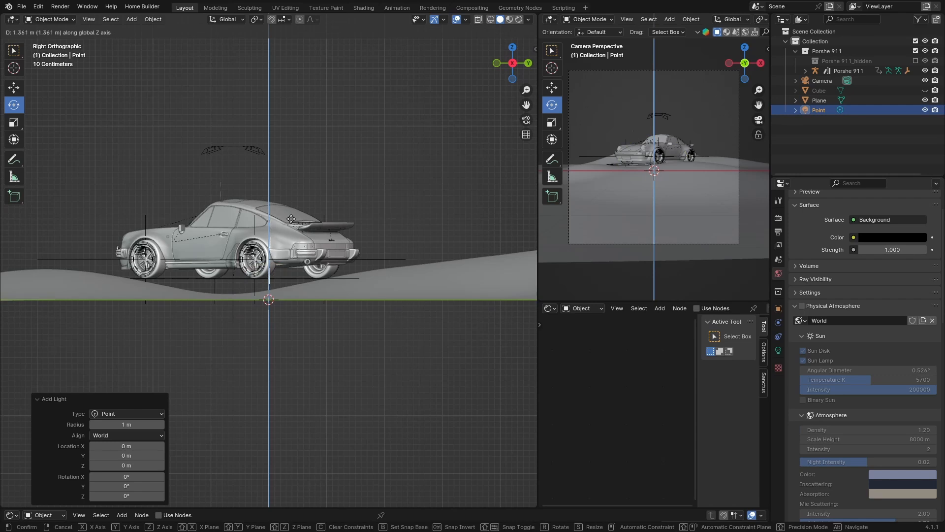
pyautogui.click(292, 219)
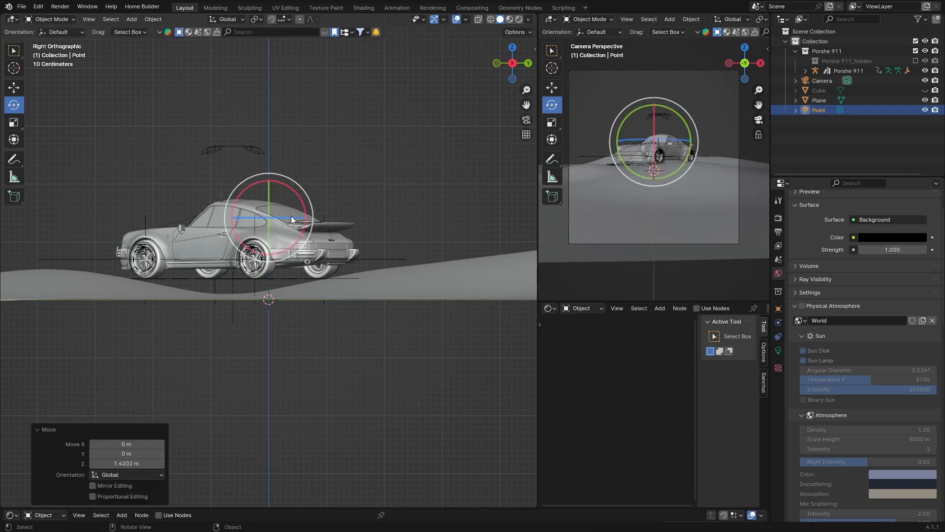
# - Move the point light horizontally over the car's cabin, about 0.37 m in X and -0.40 m in Y
pyautogui.click(491, 19)
pyautogui.click(511, 48)
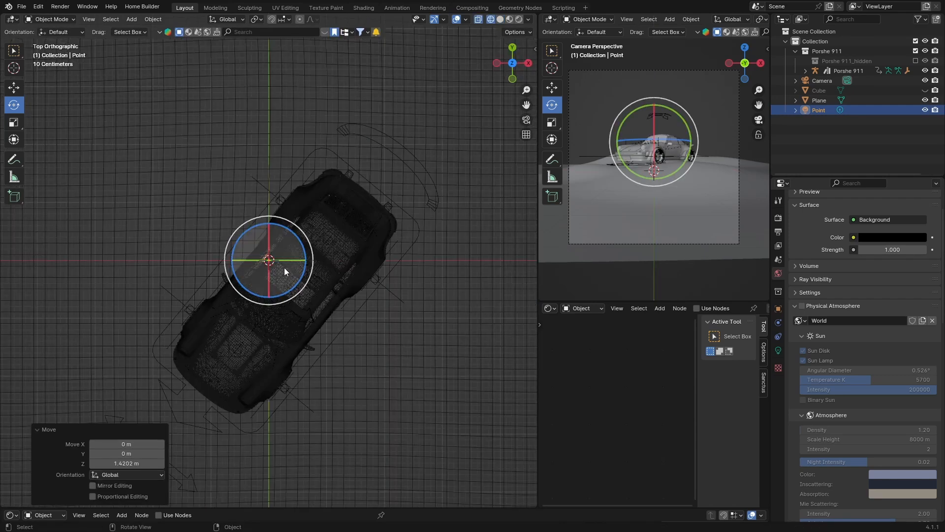
pyautogui.press('g')
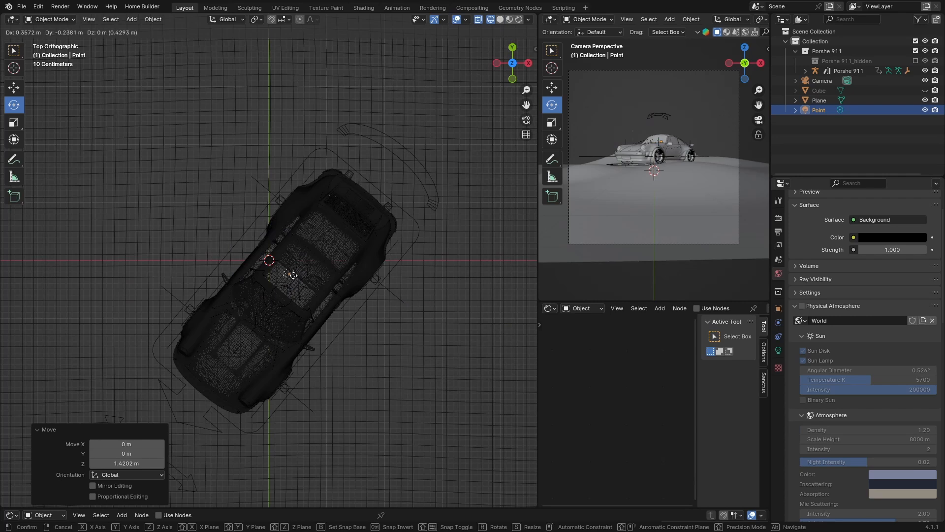
pyautogui.click(291, 282)
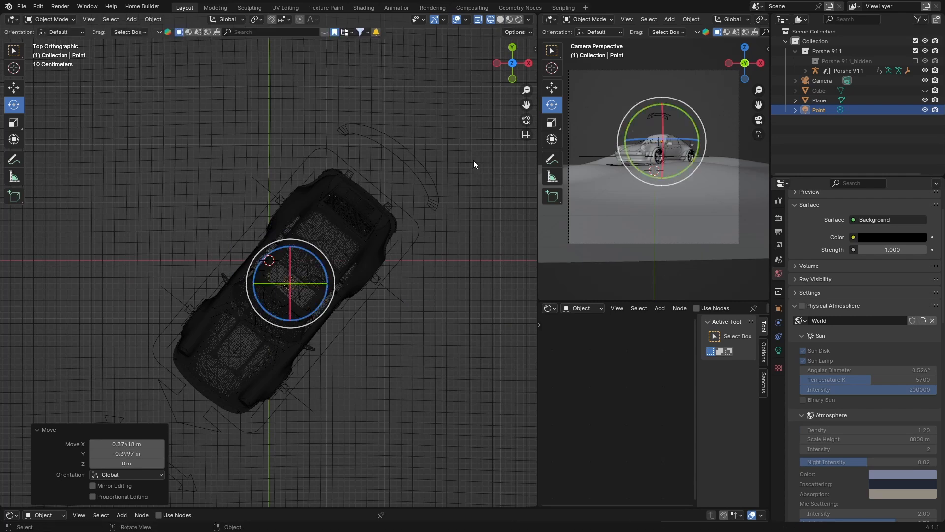
# - Set the point light's power to 200 W
pyautogui.click(528, 63)
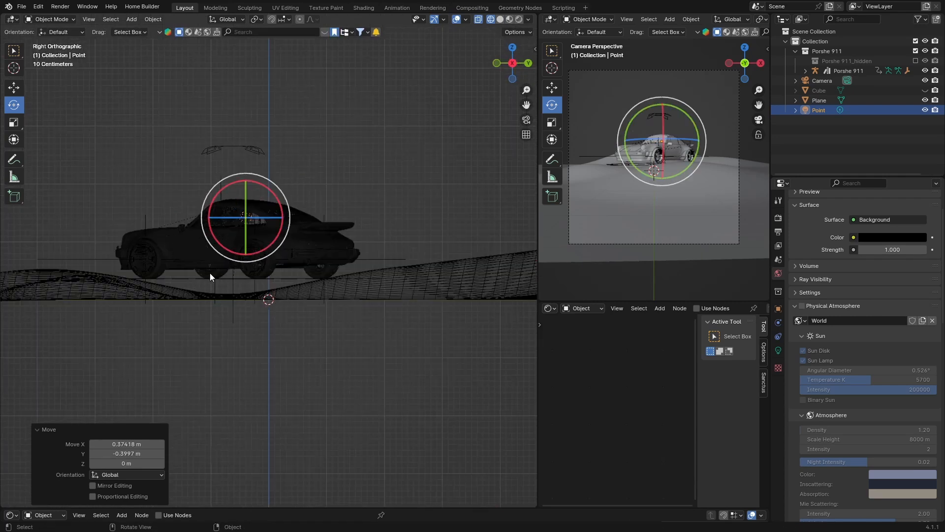
pyautogui.click(778, 351)
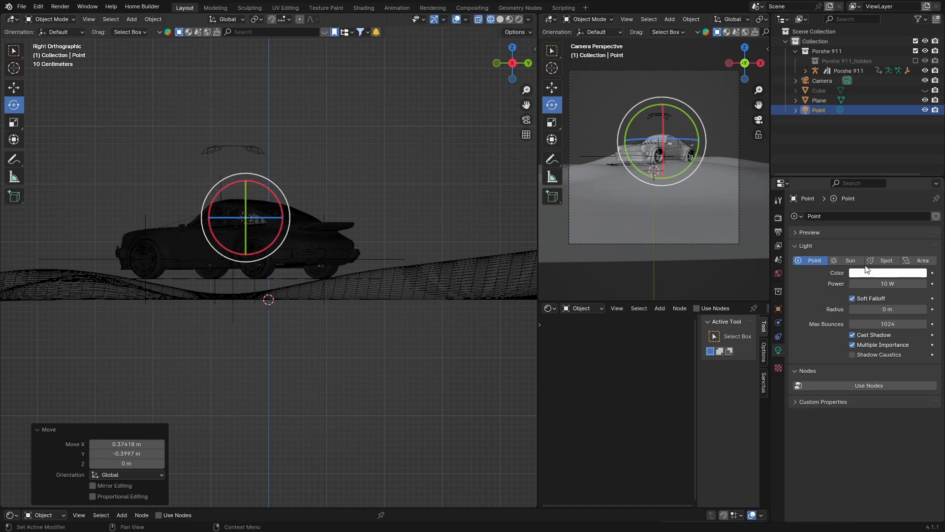
pyautogui.doubleClick(886, 283)
pyautogui.press('BackSpace')
pyautogui.write('200')
pyautogui.press('Return')
# - Preview the lit scene in rendered shading through the camera
pyautogui.hotkey('shift', 'z')
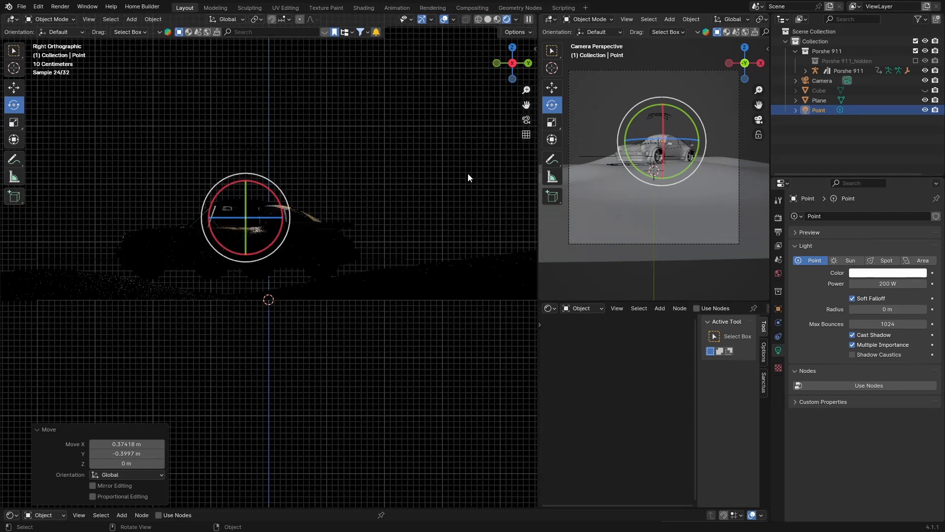
pyautogui.click(526, 120)
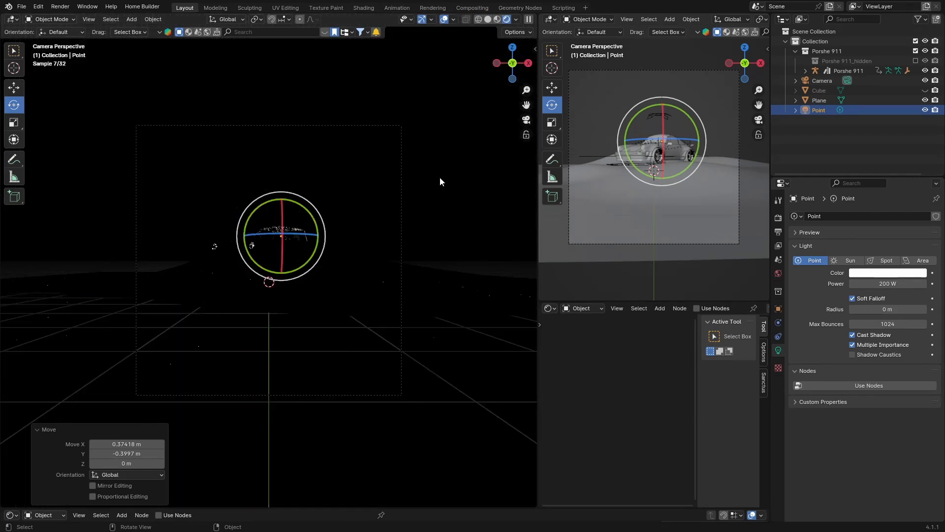
pyautogui.click(462, 201)
pyautogui.moveTo(275, 240); pyautogui.dragTo(275, 252, button='middle')
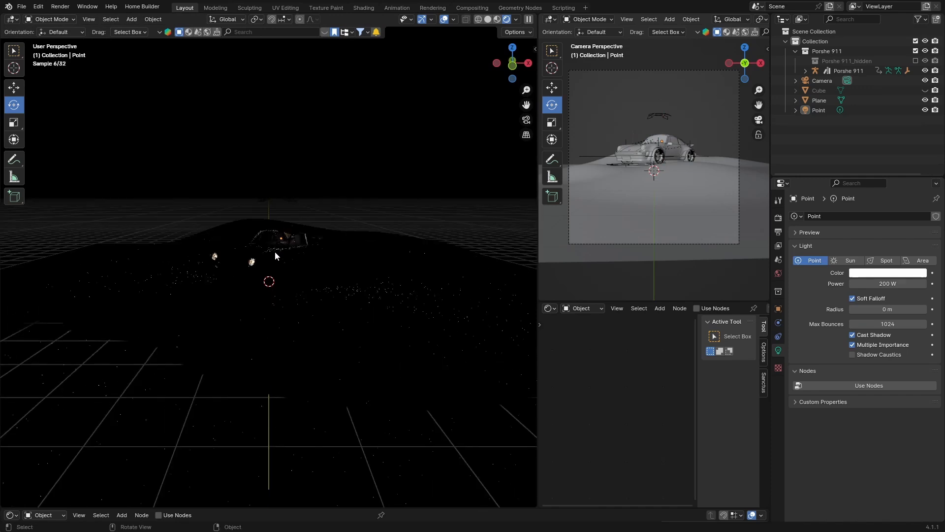
pyautogui.click(526, 119)
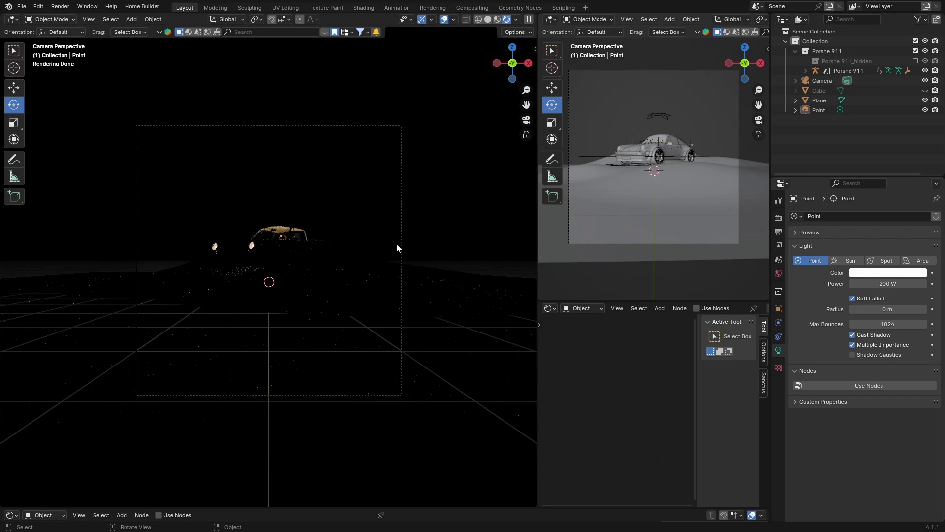
# - Drag a sunset sky HDRI from the HDRI browser into the scene, downloading it at 2048 resolution
pyautogui.click(488, 19)
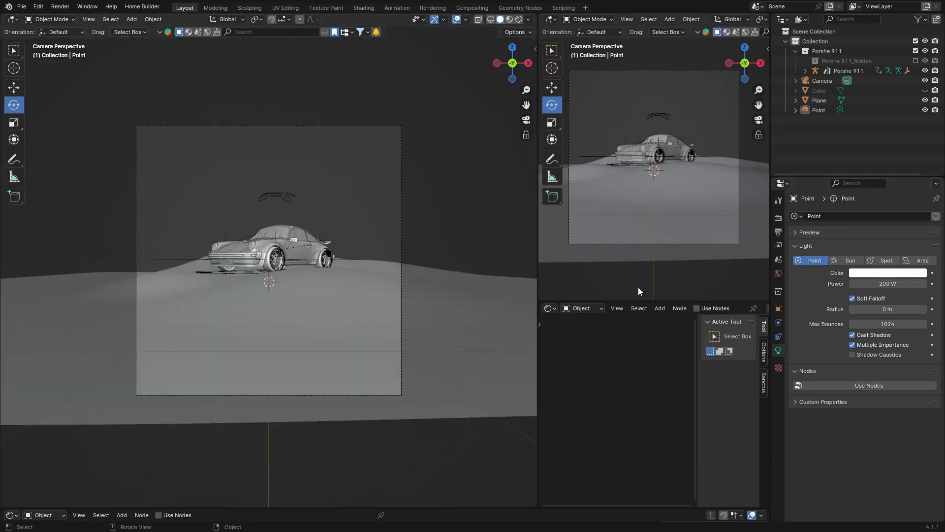
pyautogui.click(207, 32)
pyautogui.click(320, 32)
pyautogui.click(326, 32)
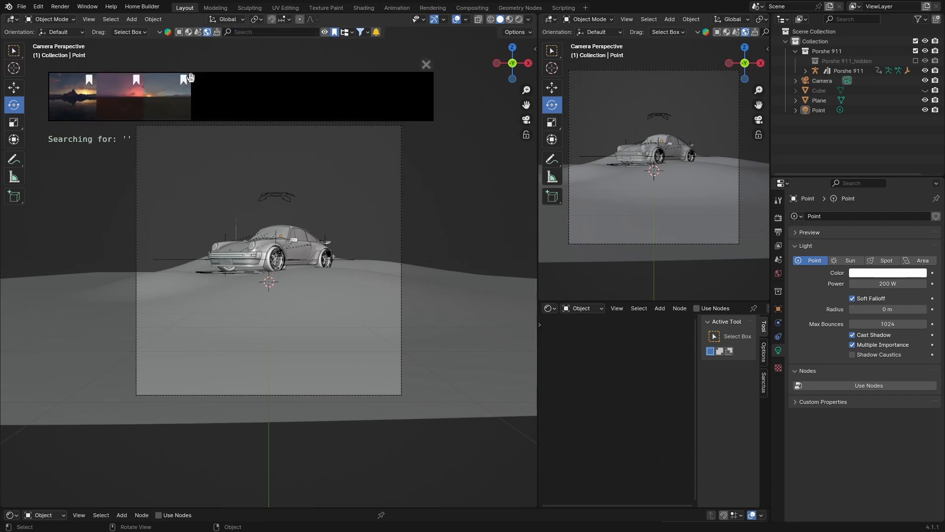
pyautogui.moveTo(168, 94); pyautogui.dragTo(254, 214)
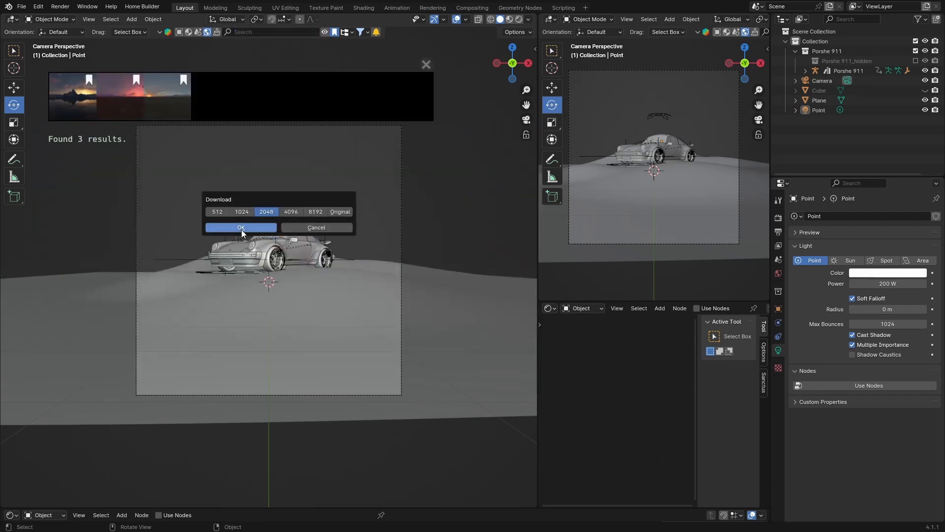
pyautogui.click(241, 228)
pyautogui.click(425, 65)
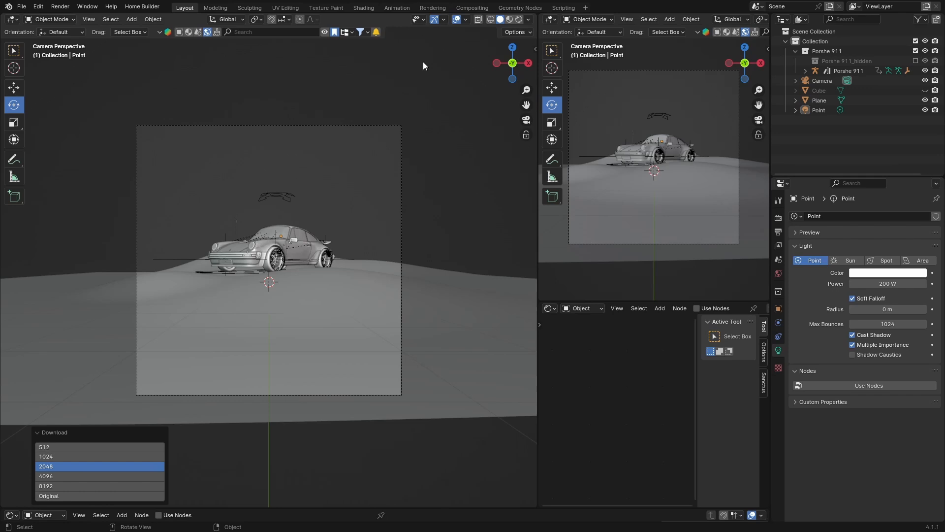
# - Switch to rendered shading and lower the world background strength to 0.1
pyautogui.click(518, 19)
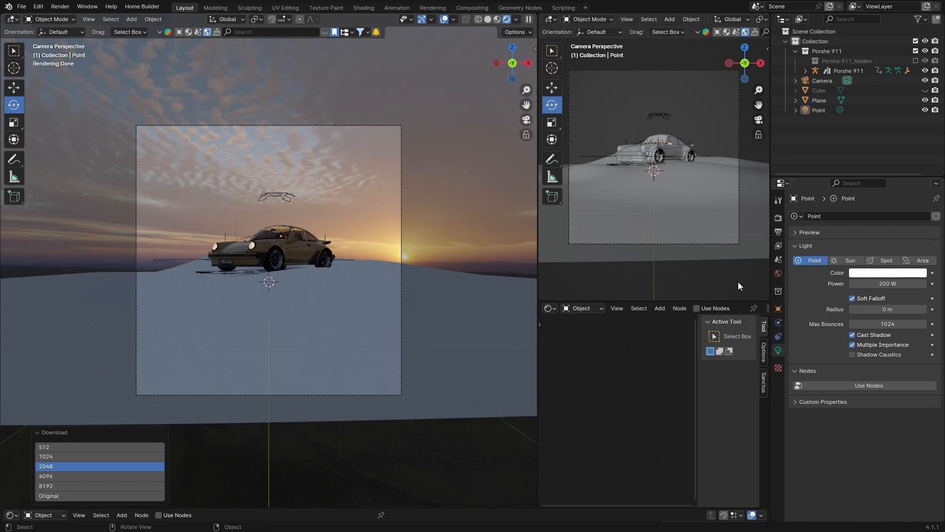
pyautogui.click(778, 273)
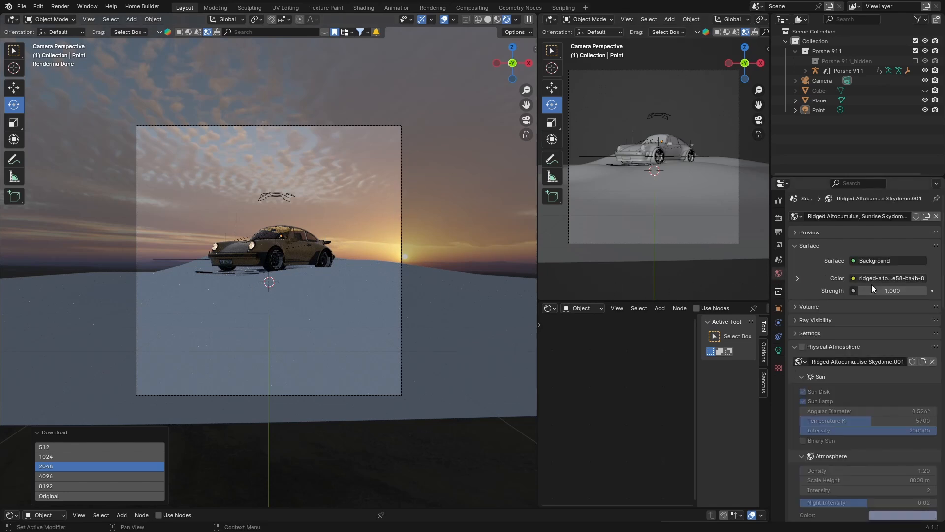
pyautogui.click(862, 290)
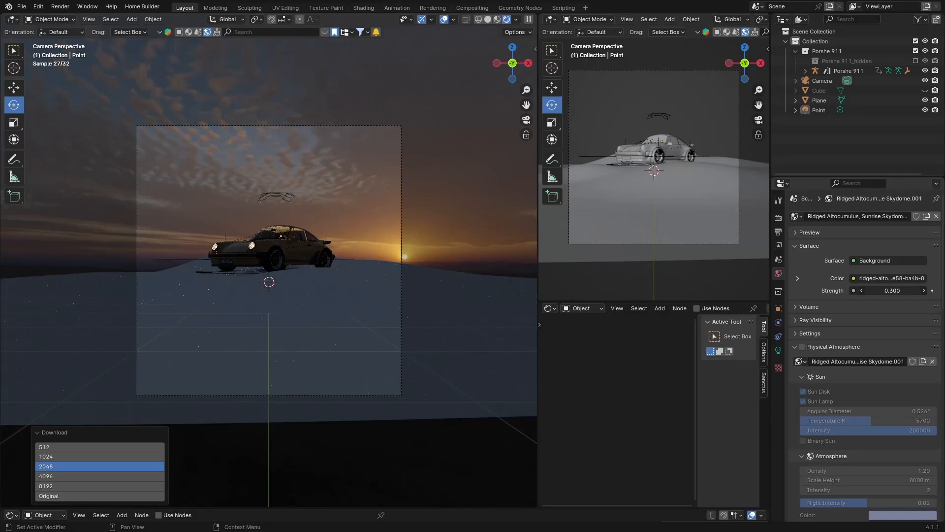
pyautogui.click(862, 290)
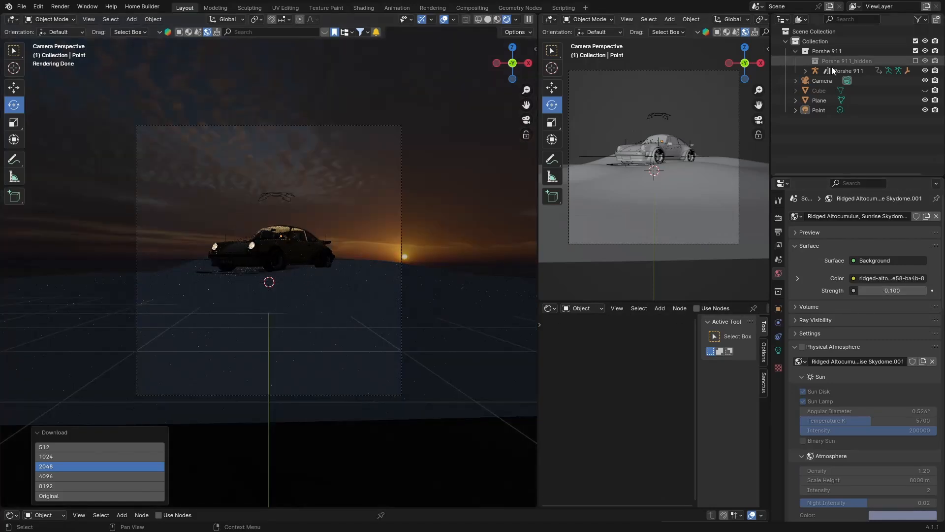
# - Unhide the fog cube in the viewport and set the world background strength to 0.2
pyautogui.click(925, 90)
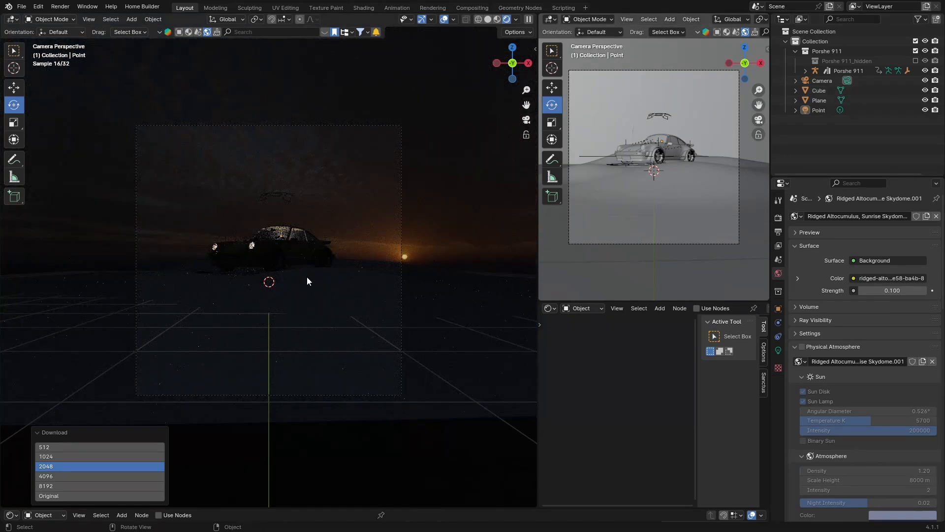
pyautogui.scroll(1, 254, 258)
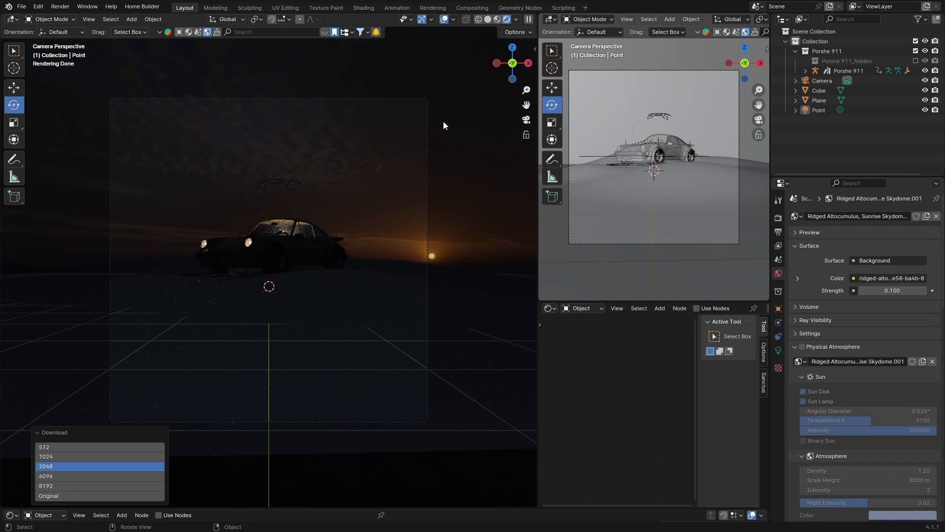
pyautogui.click(923, 292)
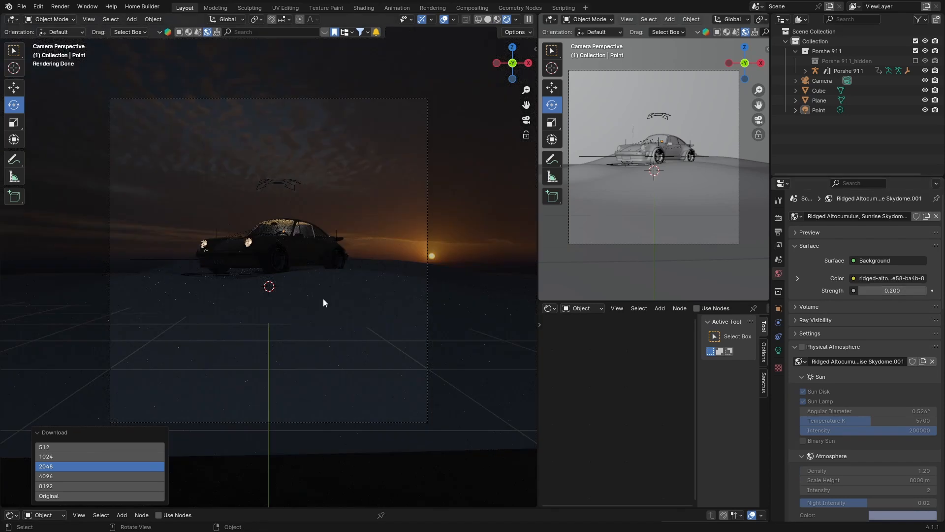
# - Scatter the Basic (A) grass asset across the terrain plane with the botaniq scatter tool
pyautogui.click(324, 298)
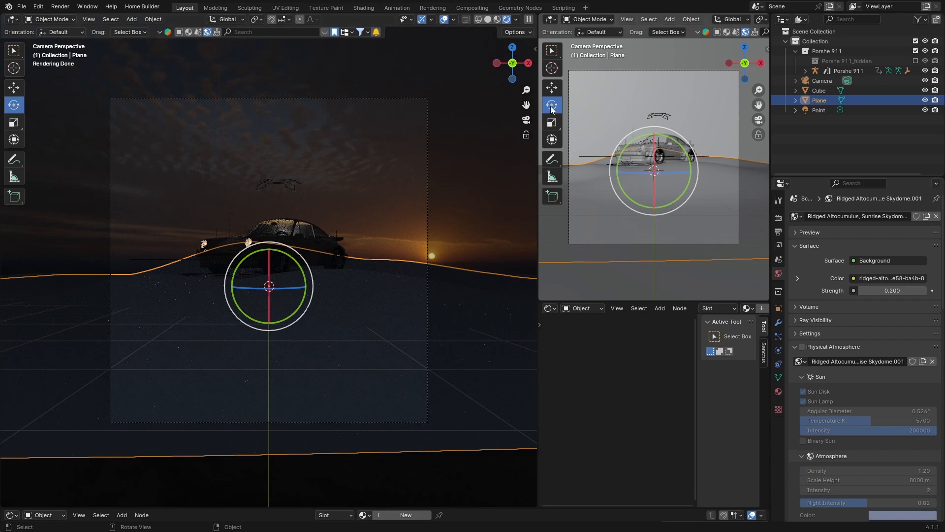
pyautogui.click(487, 19)
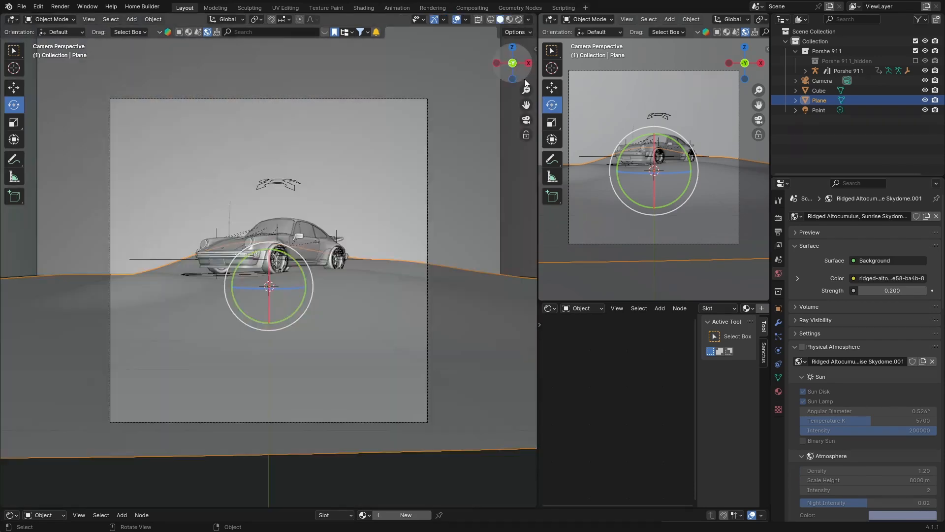
pyautogui.click(533, 48)
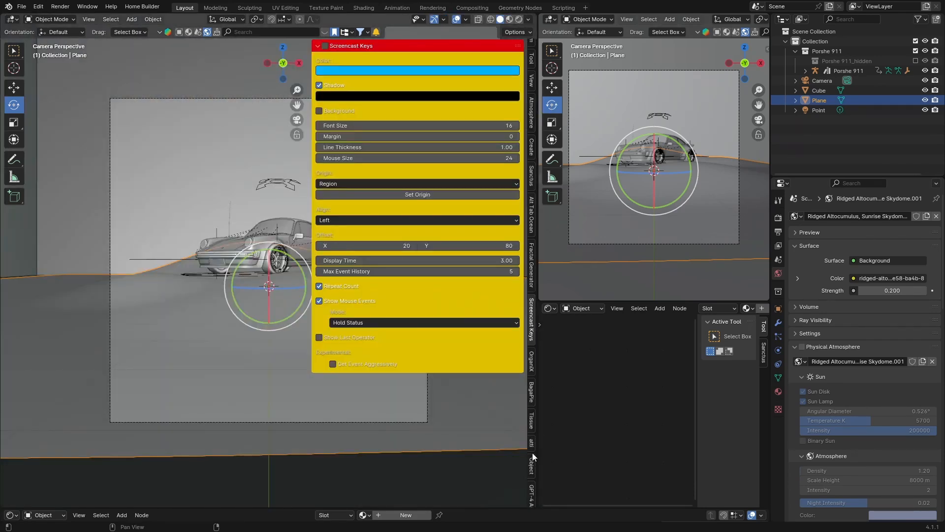
pyautogui.scroll(-6, 533, 453)
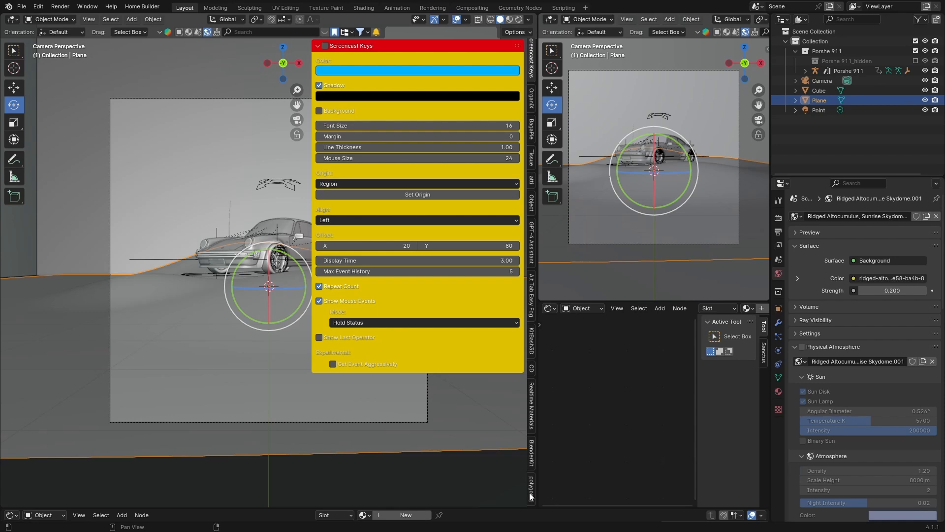
pyautogui.click(531, 494)
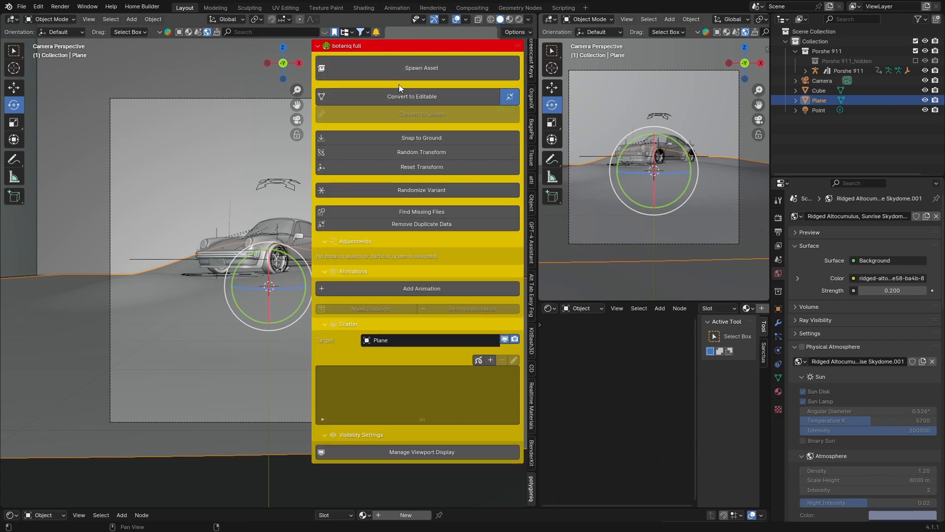
pyautogui.click(491, 359)
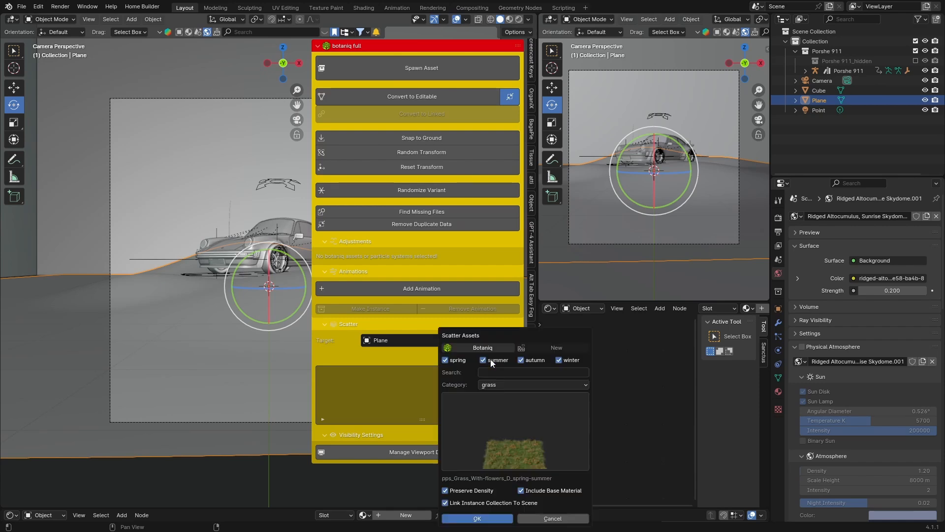
pyautogui.click(497, 437)
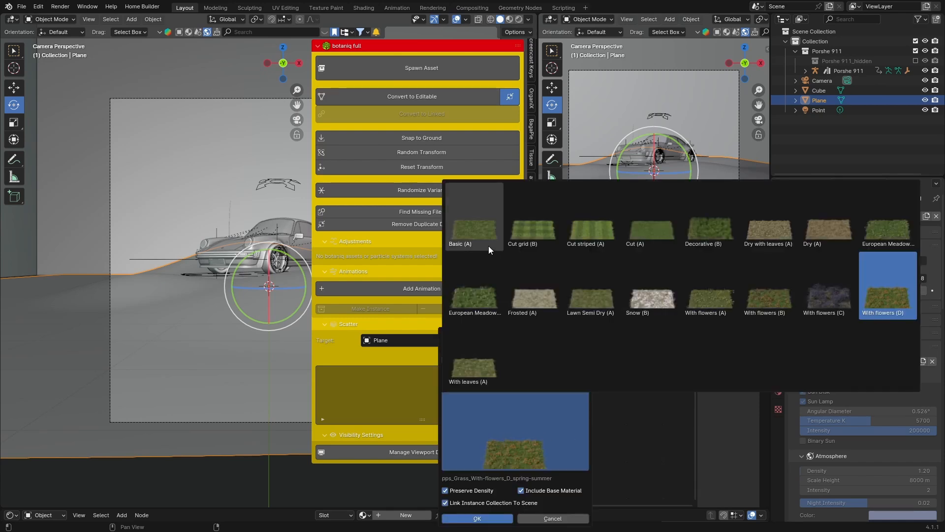
pyautogui.click(476, 230)
pyautogui.click(476, 518)
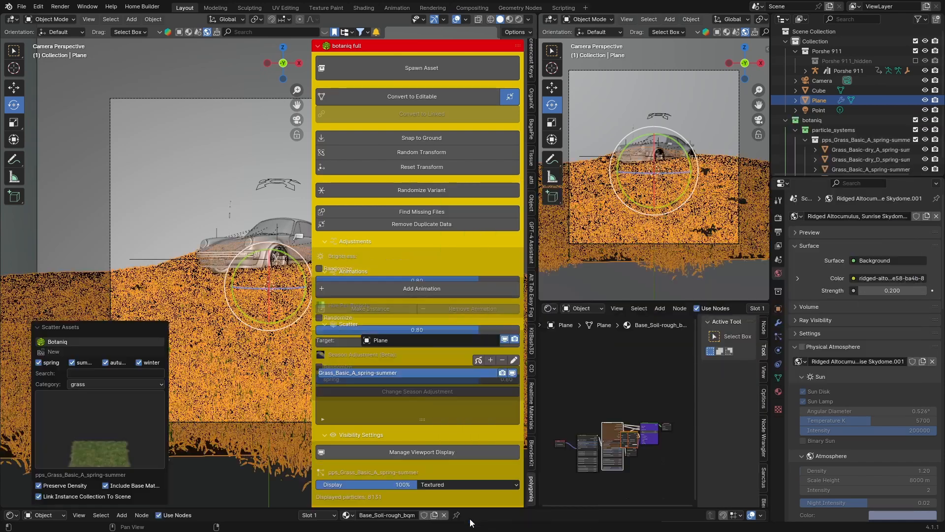
# - Close the sidebar and preview the grass-covered scene in rendered shading
pyautogui.click(161, 217)
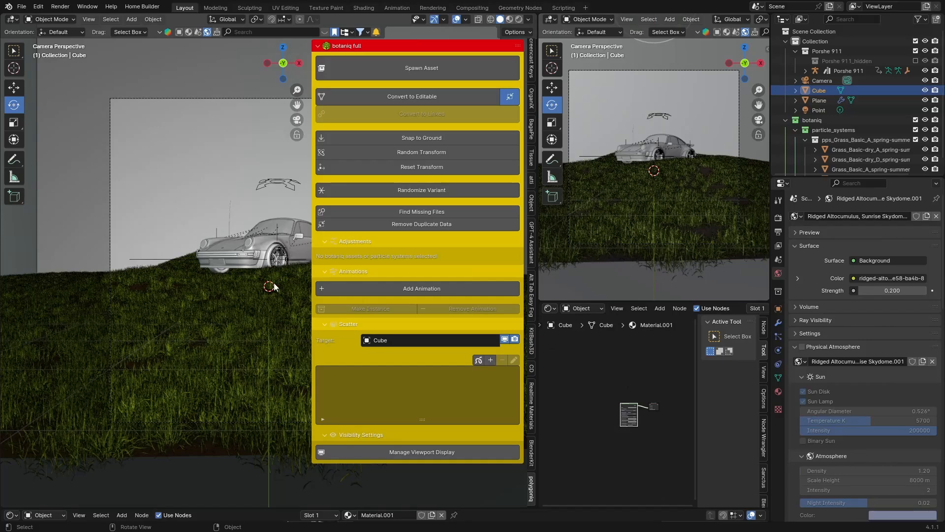
pyautogui.moveTo(311, 257); pyautogui.dragTo(589, 257)
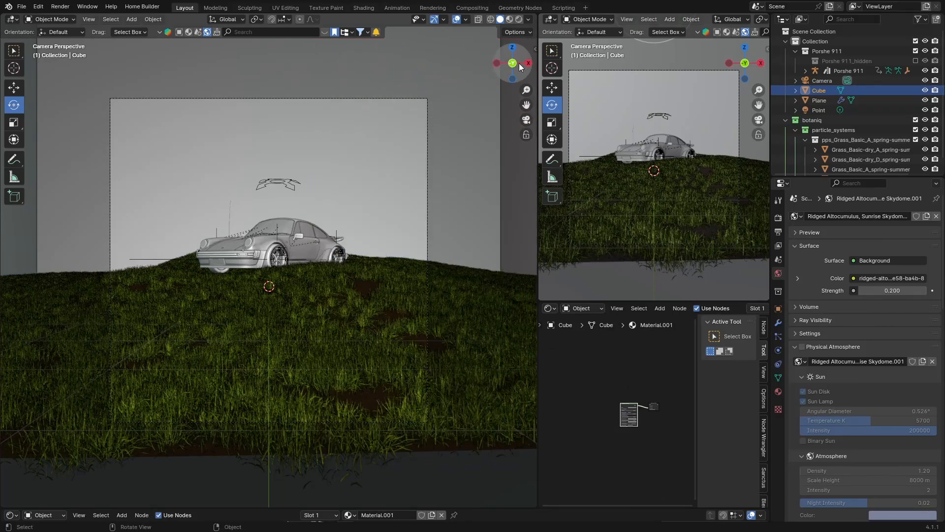
pyautogui.click(519, 18)
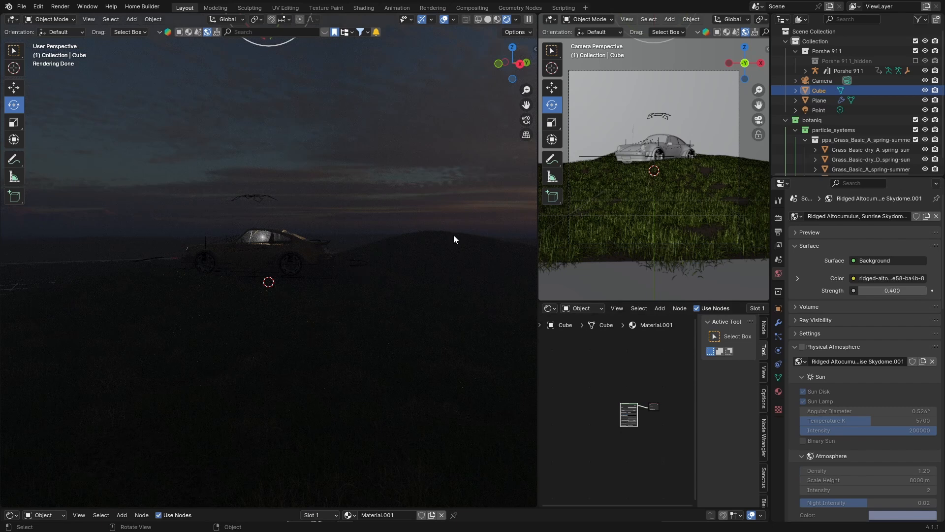
# - Look through the camera and set its lens shift to X -0.030 and Y 0.030
pyautogui.click(823, 81)
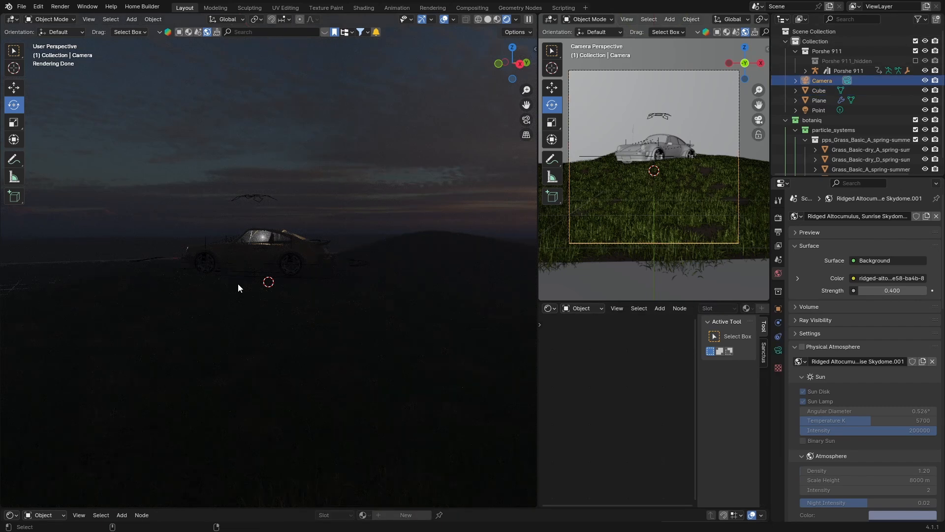
pyautogui.press('KP_0')
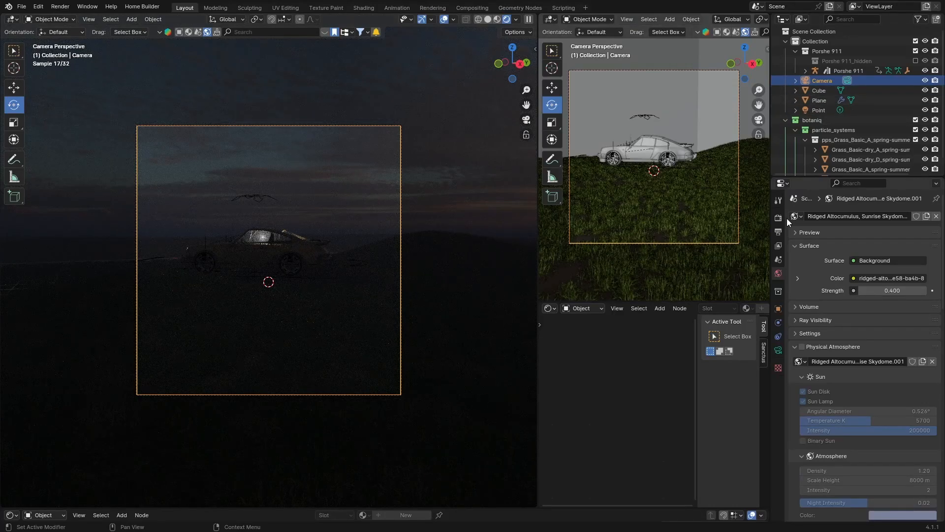
pyautogui.click(778, 350)
pyautogui.click(854, 293)
pyautogui.click(854, 293)
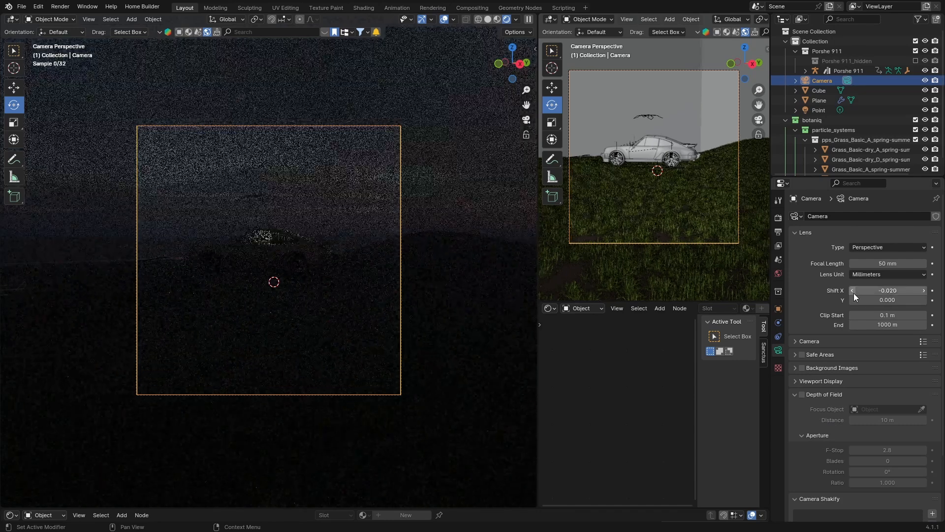
pyautogui.click(854, 294)
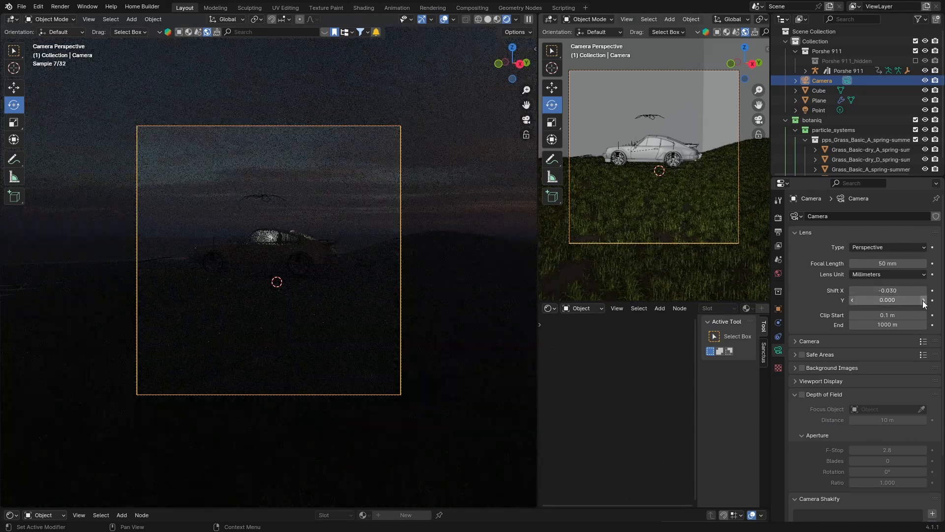
pyautogui.click(923, 300)
pyautogui.click(924, 300)
pyautogui.click(923, 300)
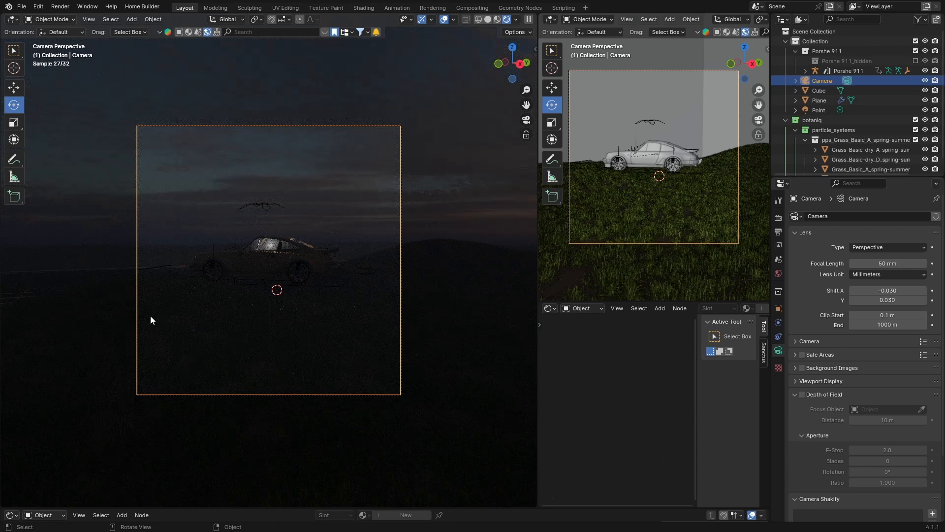
# - Switch to solid shading and hide the fog cube in the viewport
pyautogui.click(488, 19)
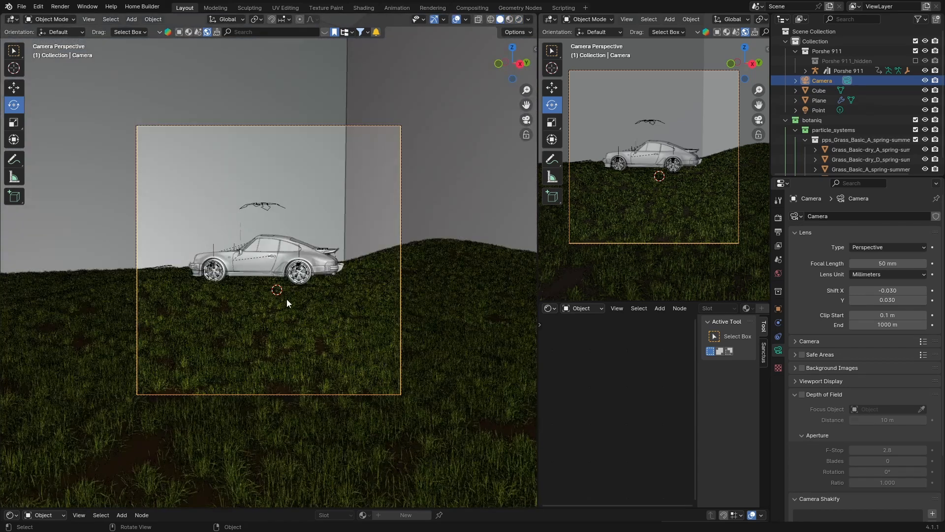
pyautogui.click(925, 91)
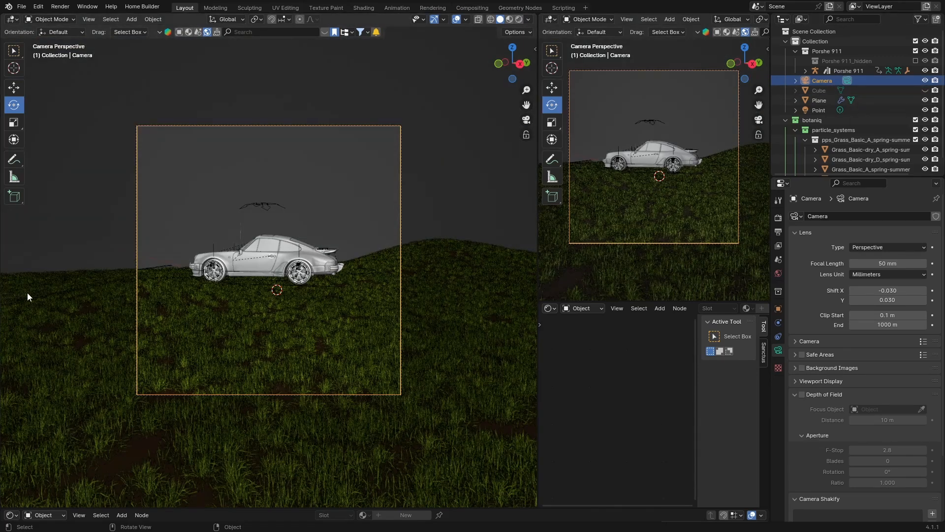
# - Add a new point light and raise it about 3.7 m above the car in the side view
pyautogui.hotkey('shift', 'a')
pyautogui.moveTo(28, 294)
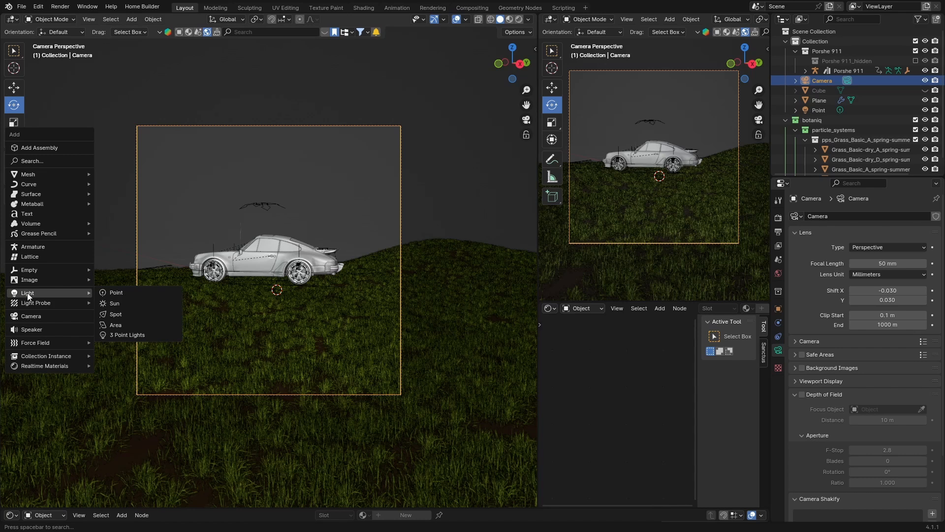
pyautogui.click(126, 293)
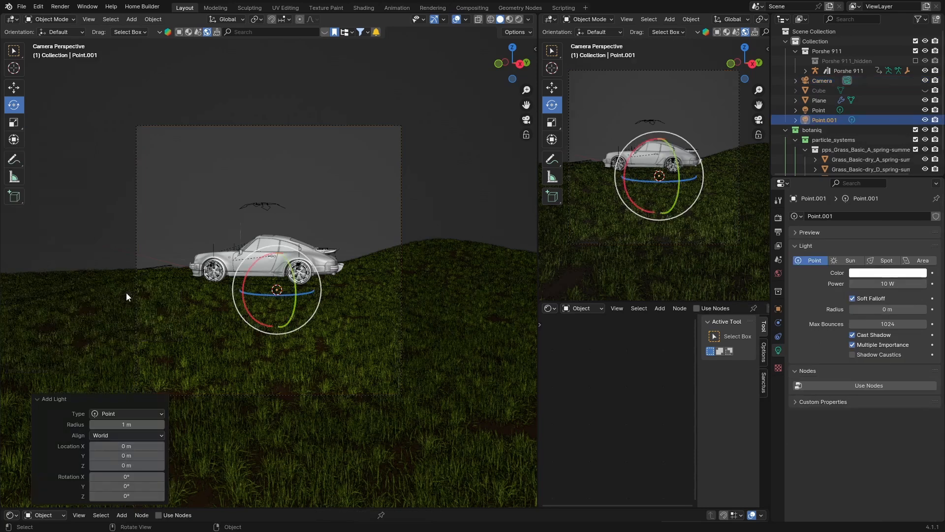
pyautogui.click(519, 67)
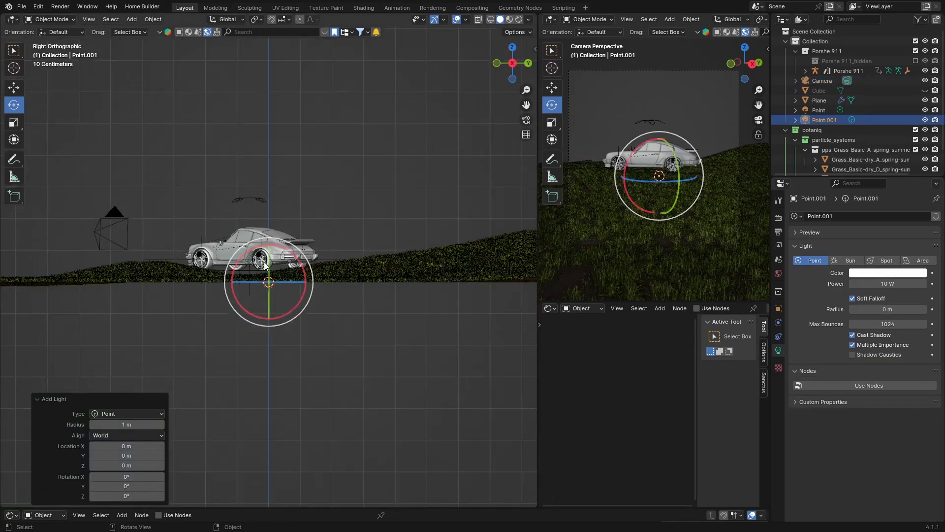
pyautogui.press('g')
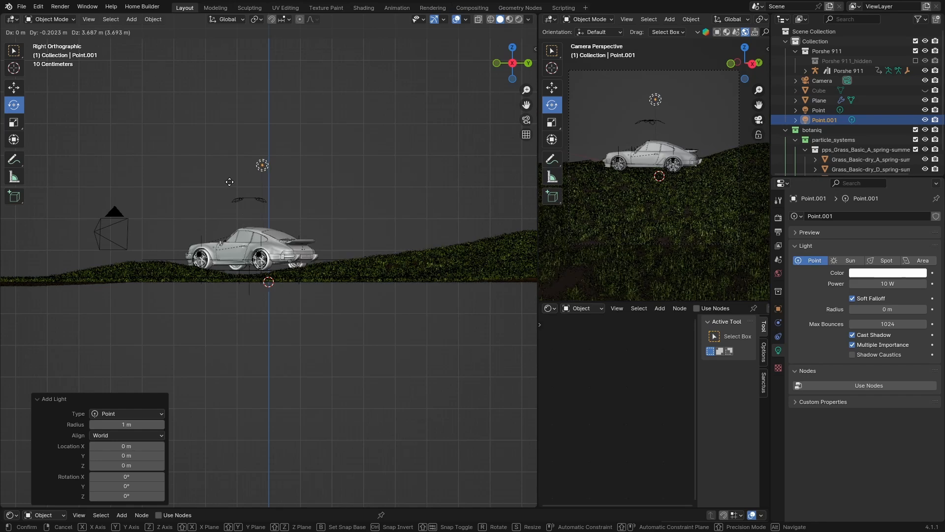
pyautogui.click(230, 182)
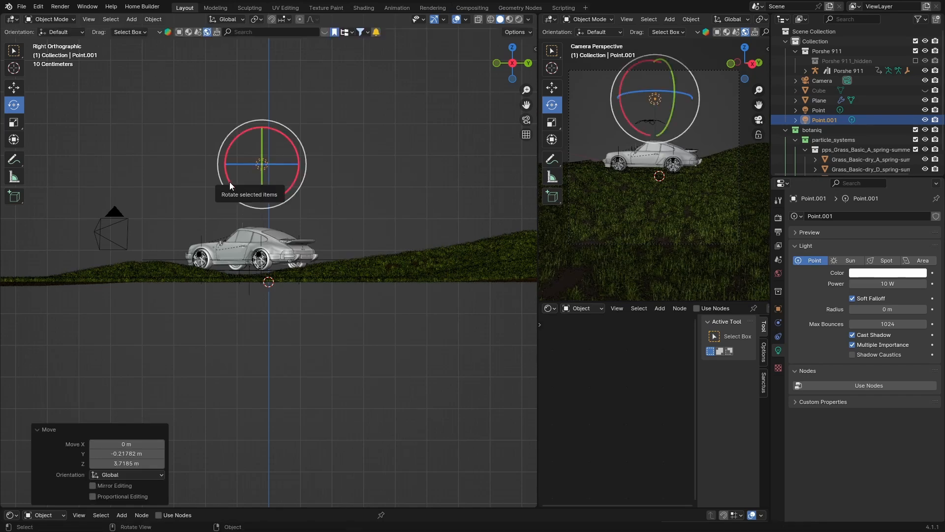
# - Set the new light's power to 1000 W and preview it through the camera in rendered shading
pyautogui.click(886, 284)
pyautogui.write('100')
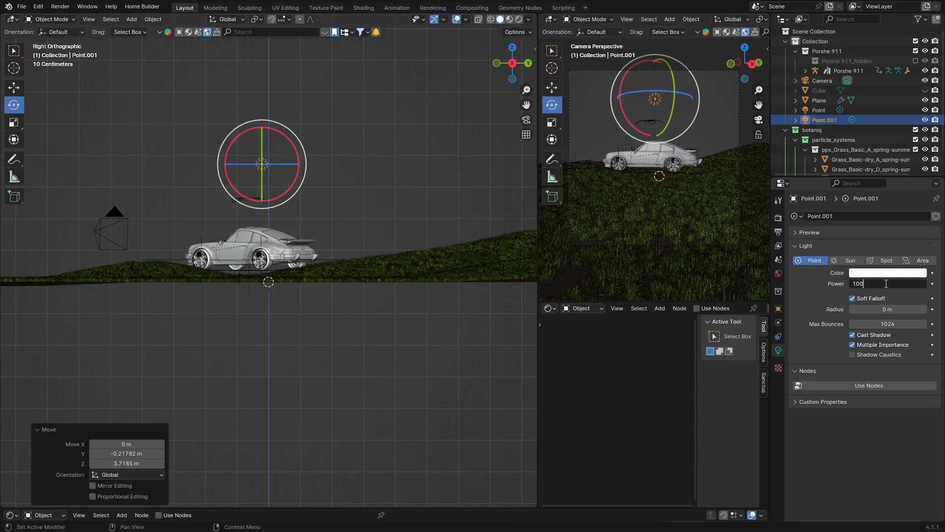
pyautogui.press('Return')
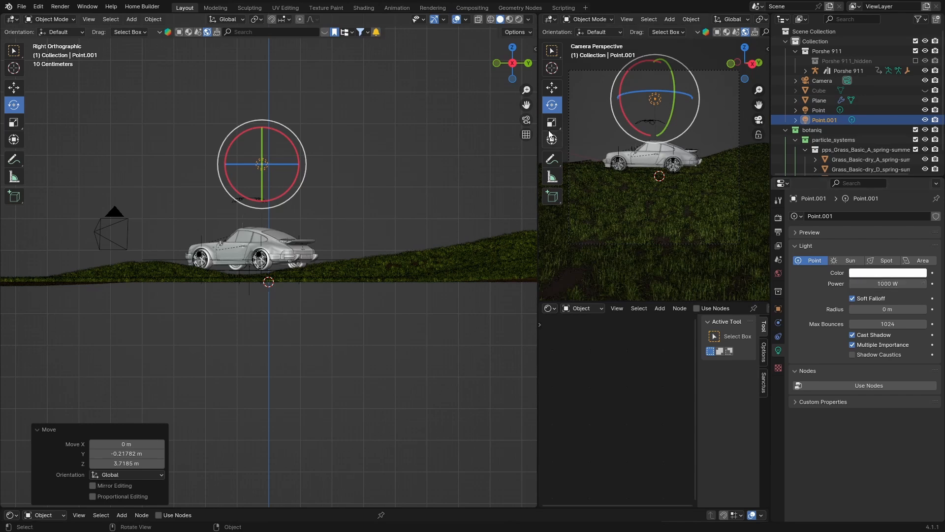
pyautogui.click(526, 120)
pyautogui.click(519, 19)
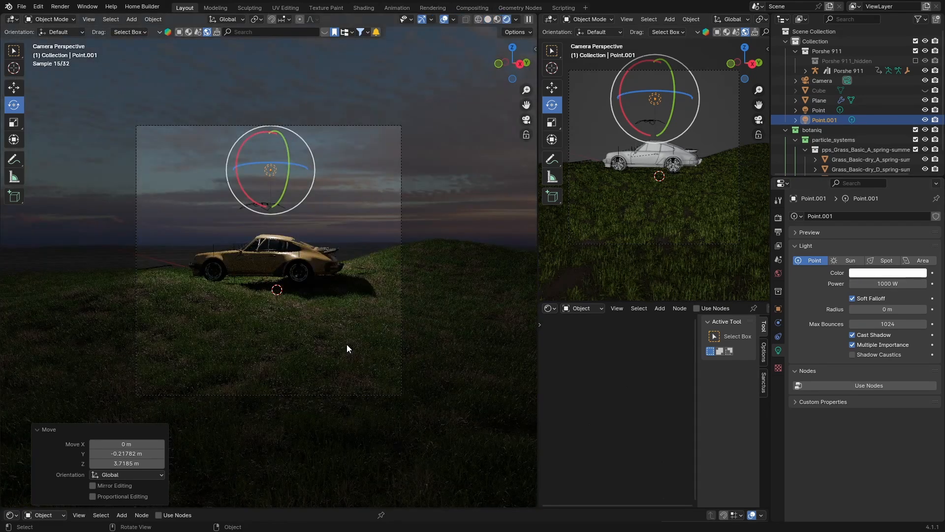
# - Unhide the fog cube in the viewport
pyautogui.click(925, 90)
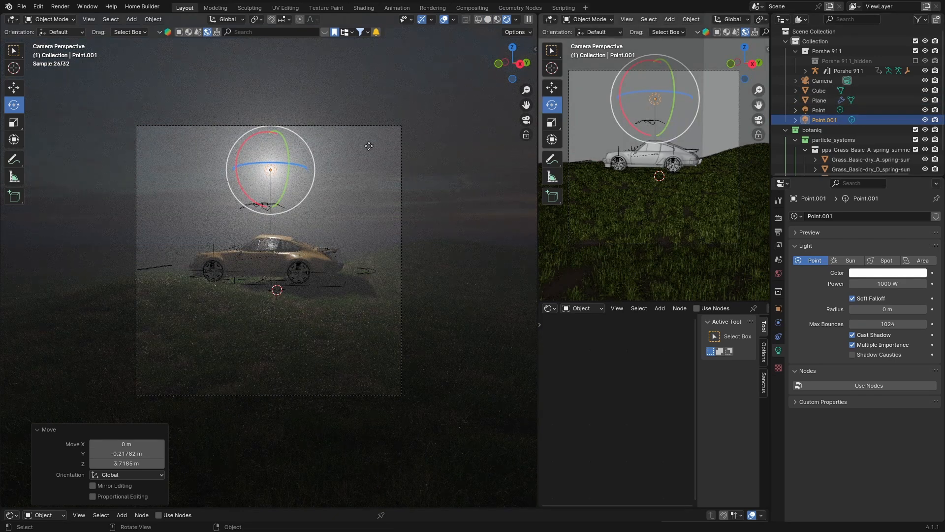
# - Raise the new point light to about 8.5 m height in the side view and return to the camera view
pyautogui.click(521, 65)
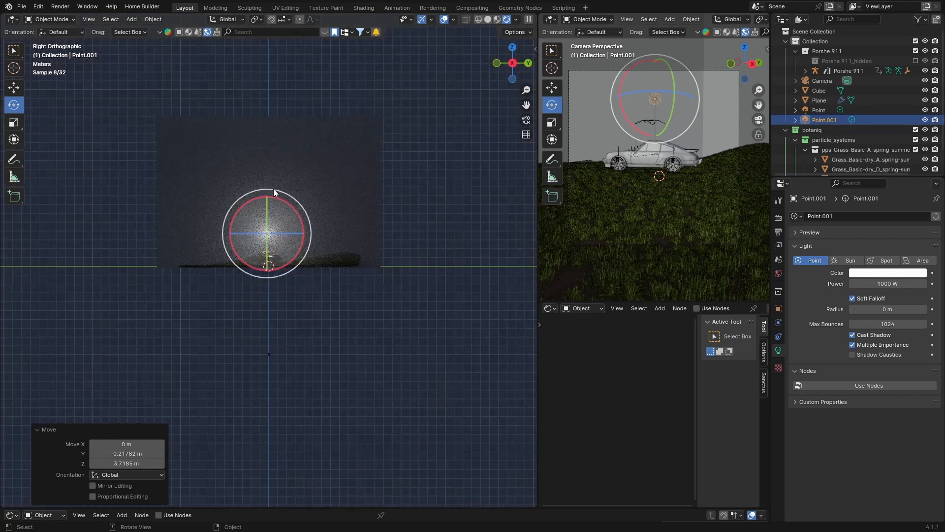
pyautogui.press('g')
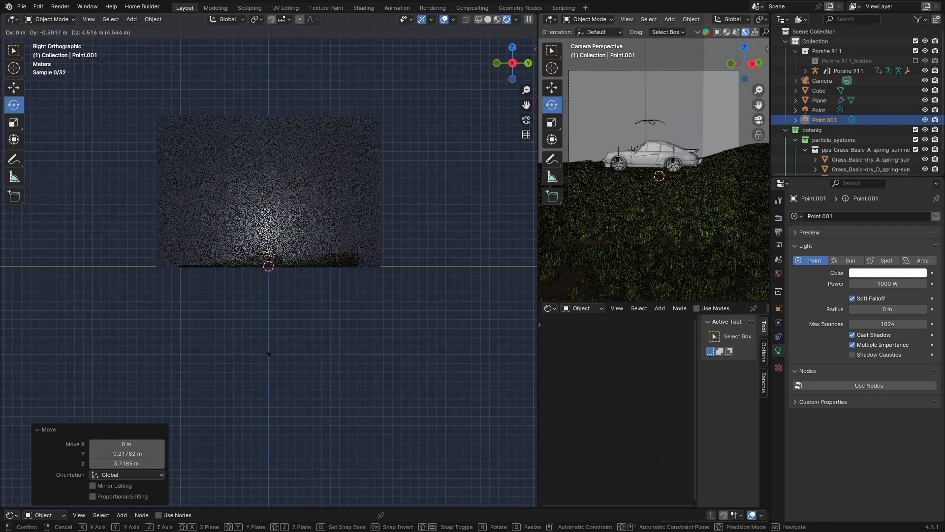
pyautogui.click(273, 184)
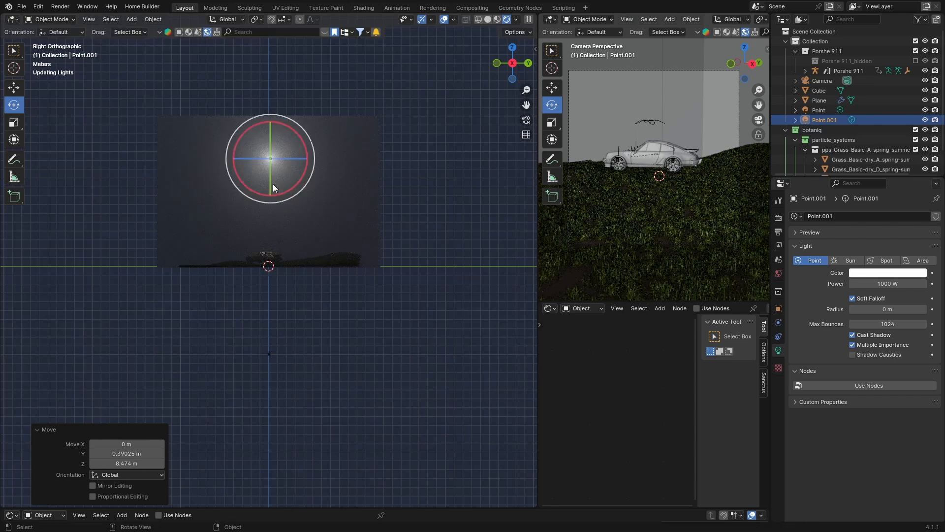
pyautogui.click(526, 120)
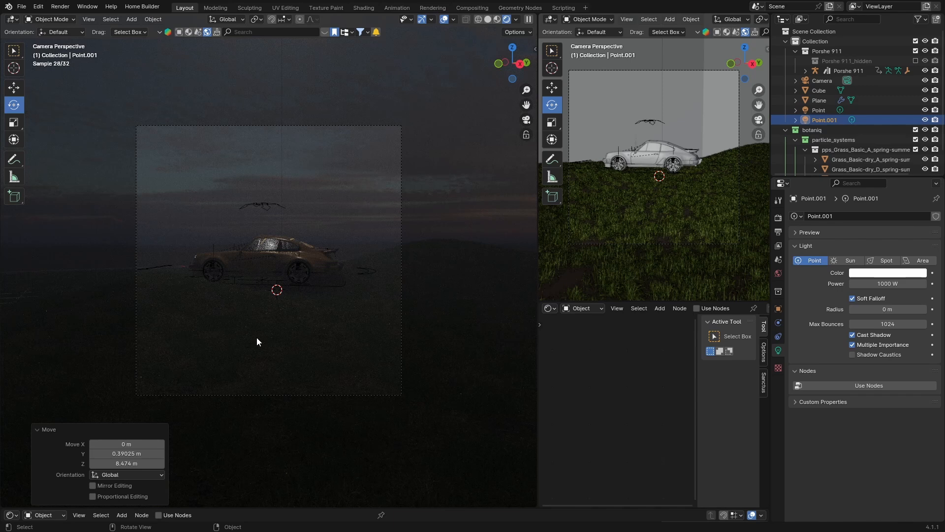
pyautogui.click(489, 20)
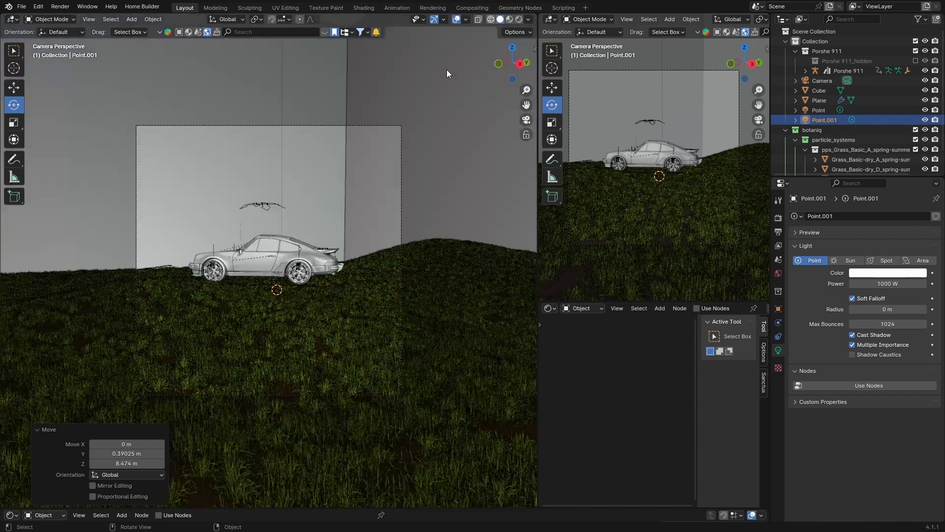
# - Move the original point light down about 0.4 m and preview in rendered shading
pyautogui.click(819, 110)
pyautogui.press('g')
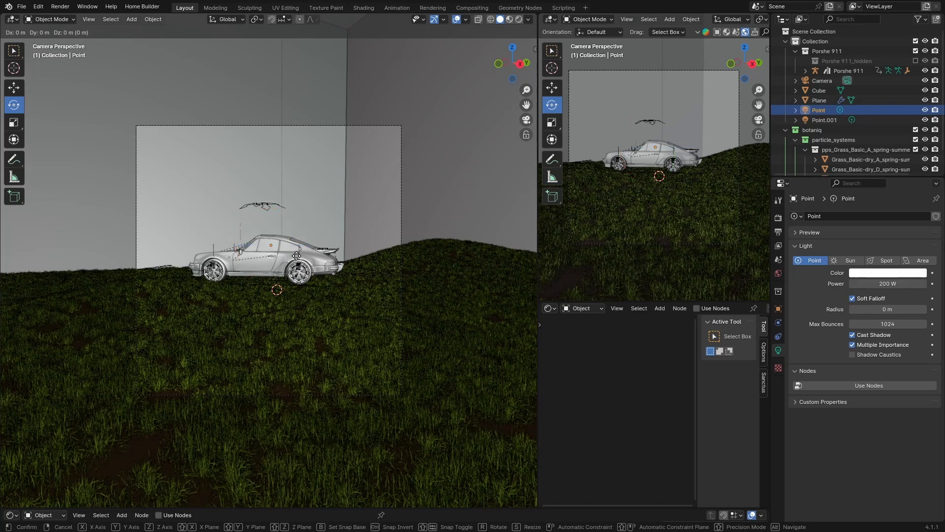
pyautogui.click(295, 270)
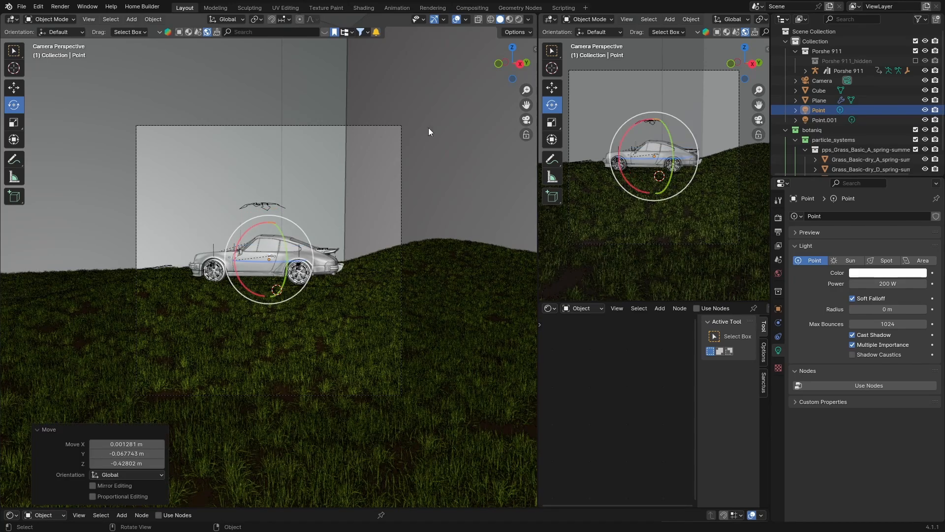
pyautogui.click(518, 20)
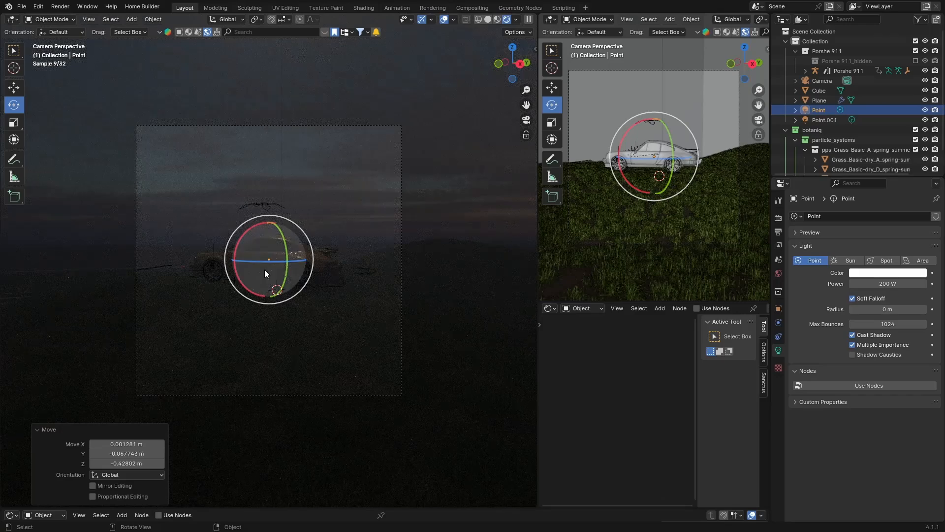
# - Raise the original point light about 0.34 m above the car in the camera view
pyautogui.press('g')
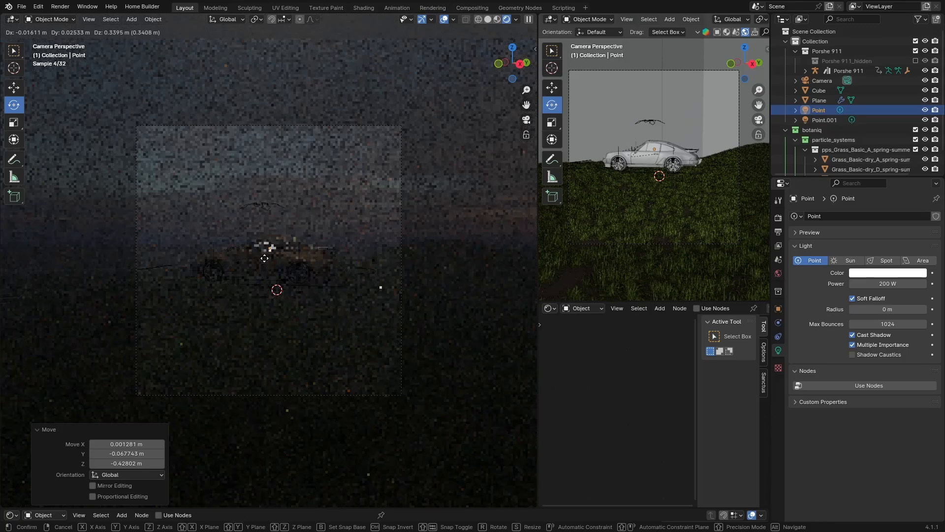
pyautogui.click(266, 258)
# - Orbit around the scene to inspect the lighting and world settings, then return to the camera view
pyautogui.click(394, 213)
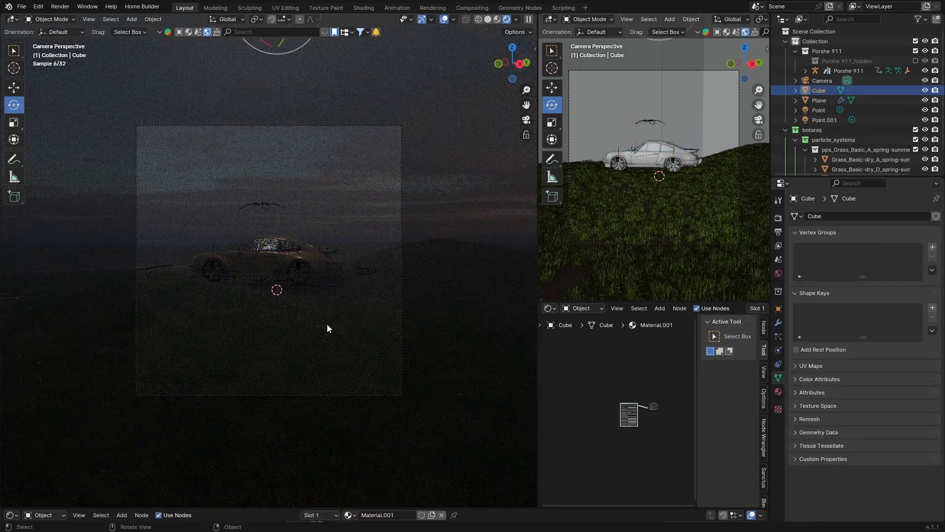
pyautogui.moveTo(176, 325); pyautogui.dragTo(221, 328, button='middle')
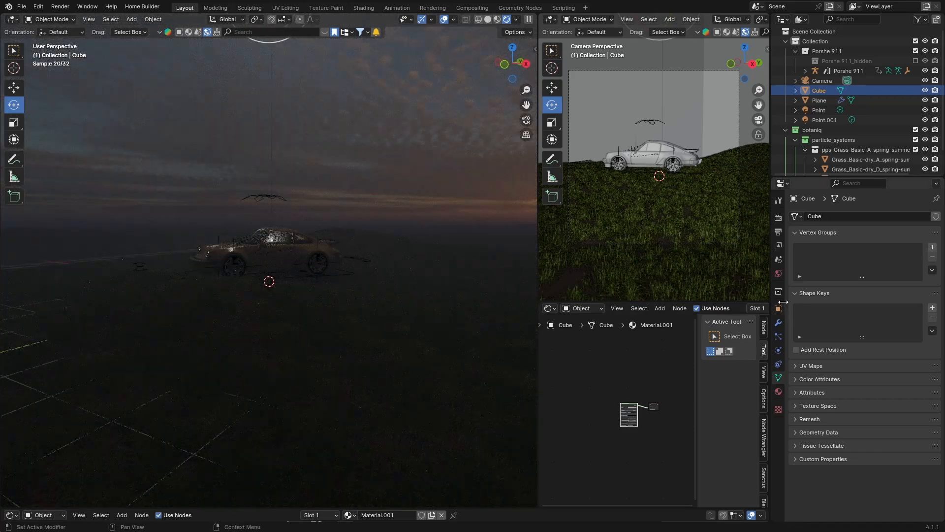
pyautogui.click(778, 273)
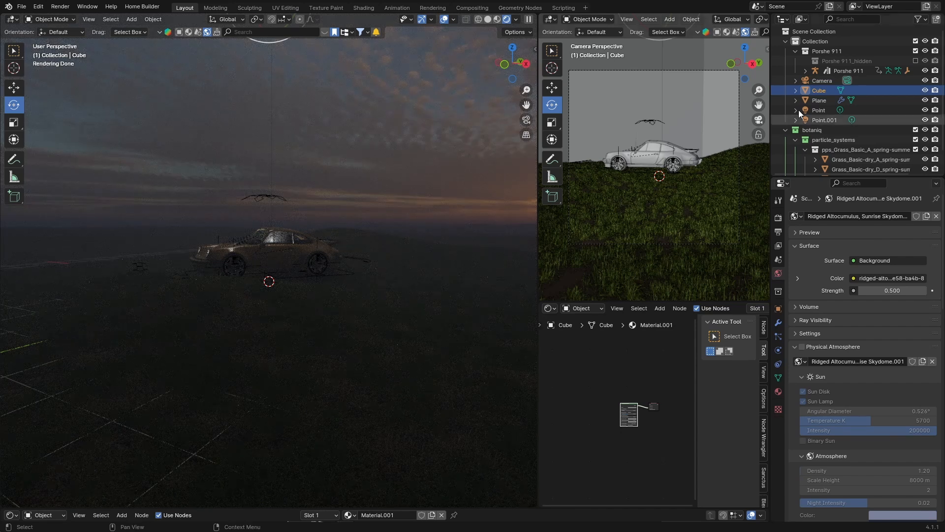
pyautogui.click(526, 120)
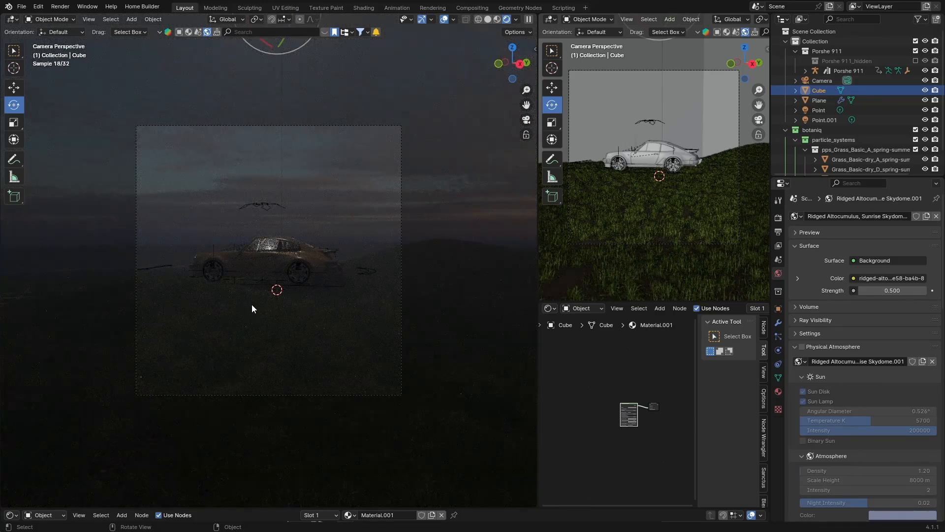
pyautogui.click(849, 74)
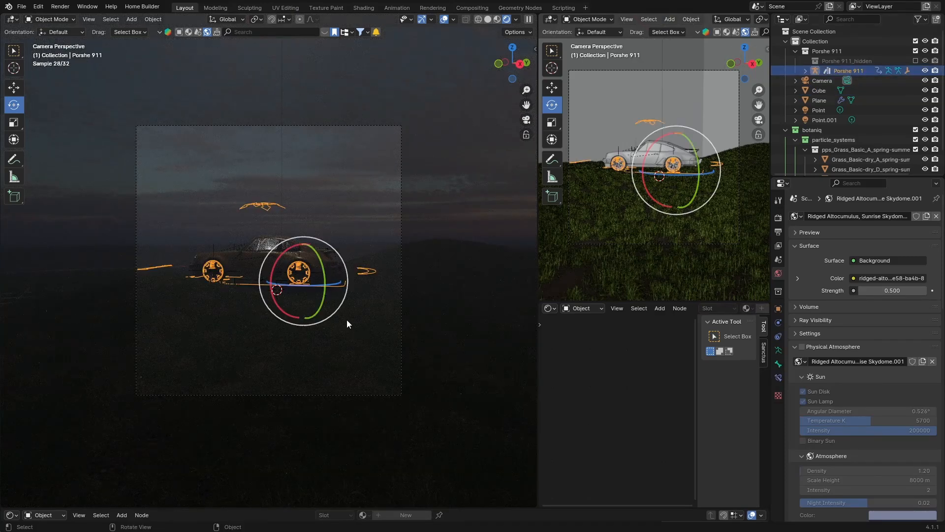
pyautogui.click(487, 19)
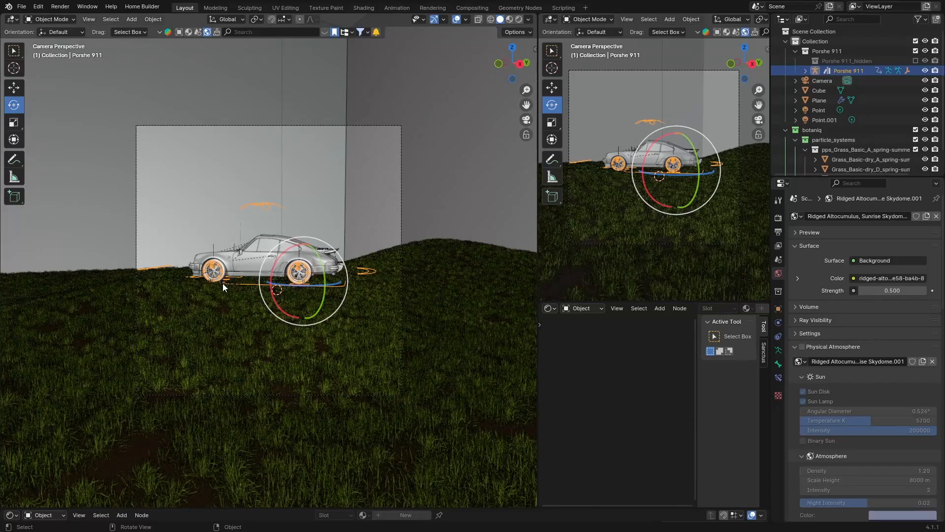
pyautogui.press('g')
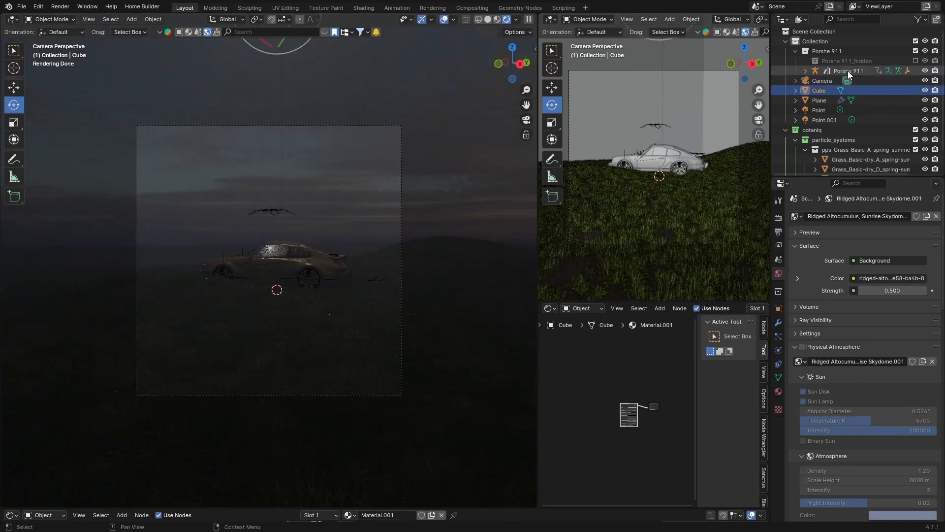
pyautogui.click(847, 71)
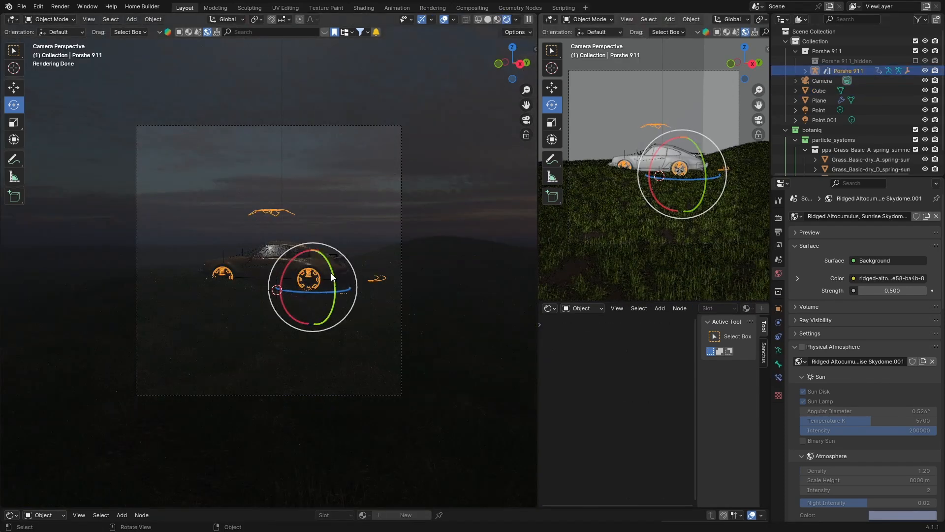
pyautogui.moveTo(331, 276); pyautogui.dragTo(331, 276)
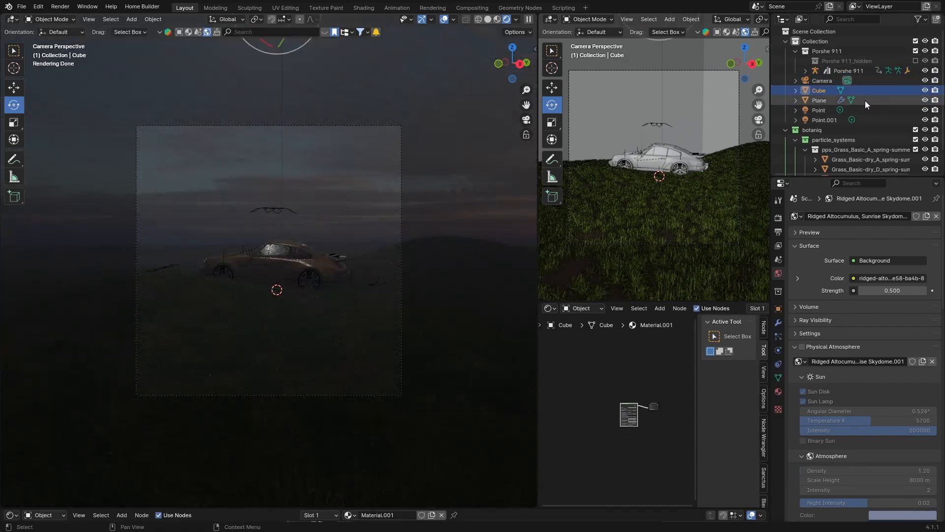
# - Hide the fog cube and preview the scene from the camera view
pyautogui.click(925, 91)
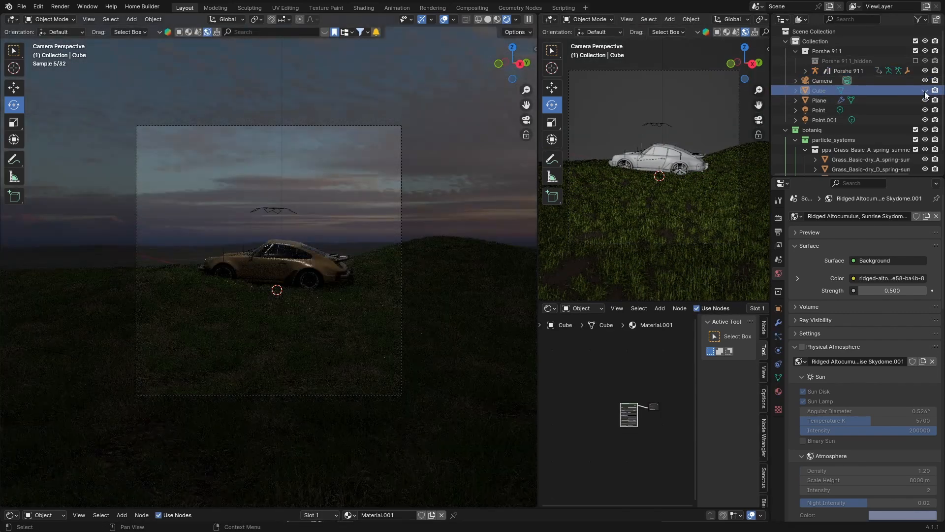
pyautogui.click(237, 269)
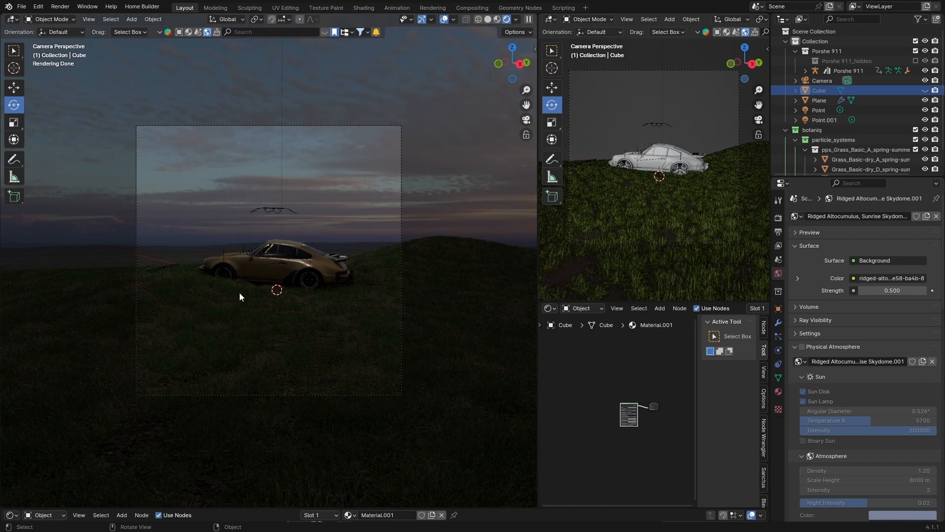
pyautogui.moveTo(239, 293); pyautogui.dragTo(270, 311, button='middle')
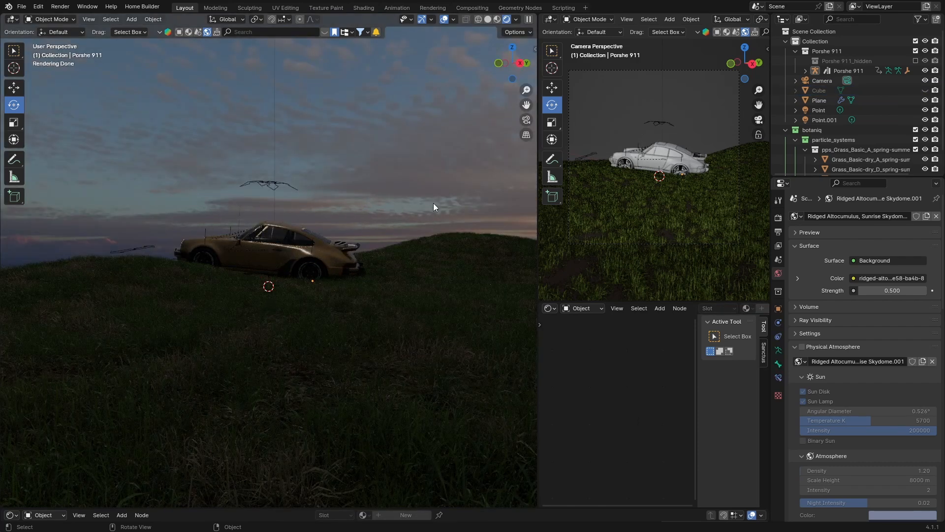
pyautogui.click(823, 80)
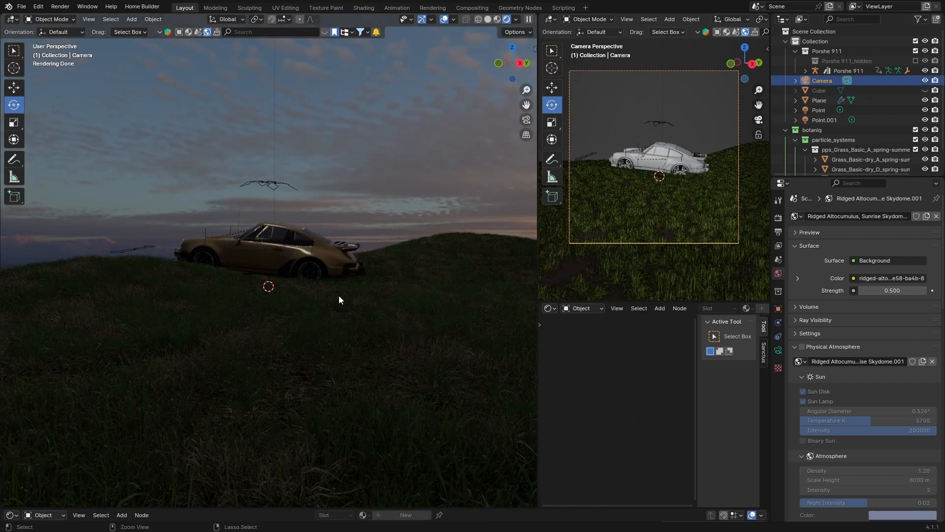
pyautogui.press('KP_0')
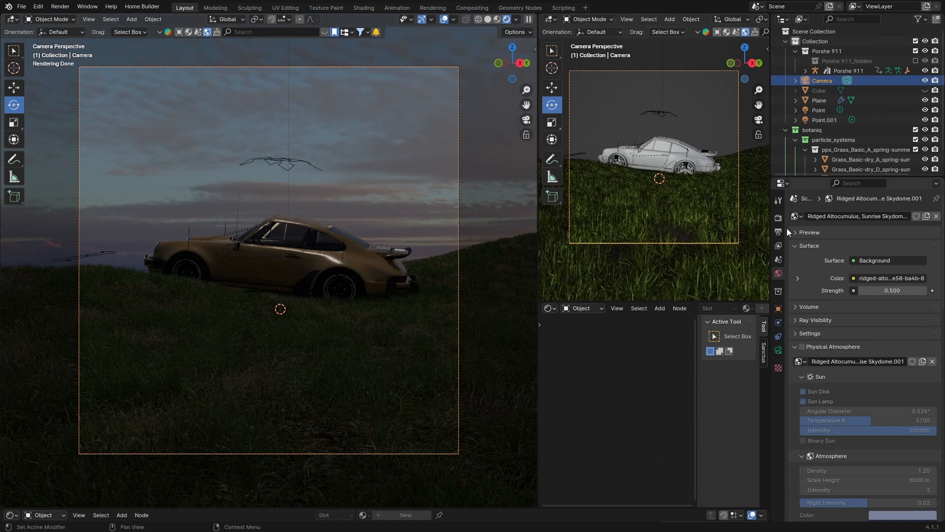
# - Open the camera's lens settings and toggle between solid and rendered shading to compare the view
pyautogui.click(846, 80)
pyautogui.click(922, 292)
pyautogui.click(922, 292)
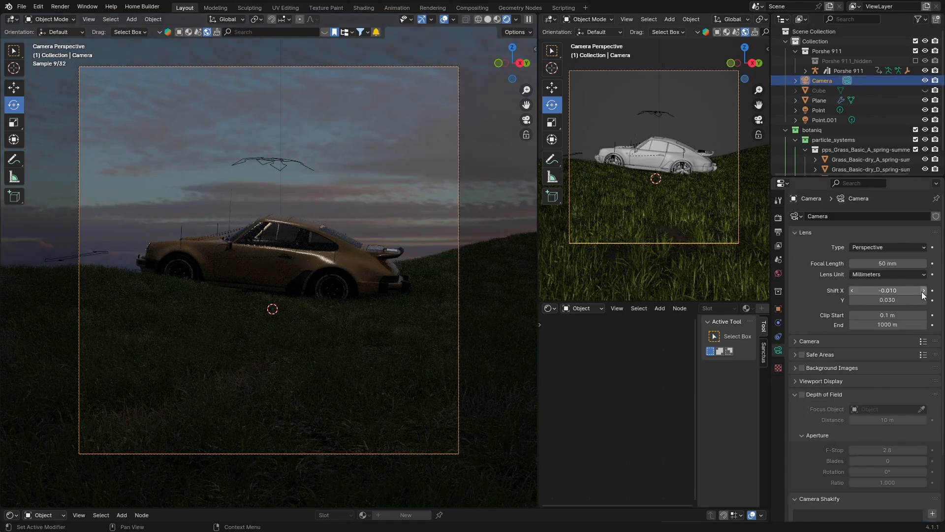
pyautogui.click(923, 292)
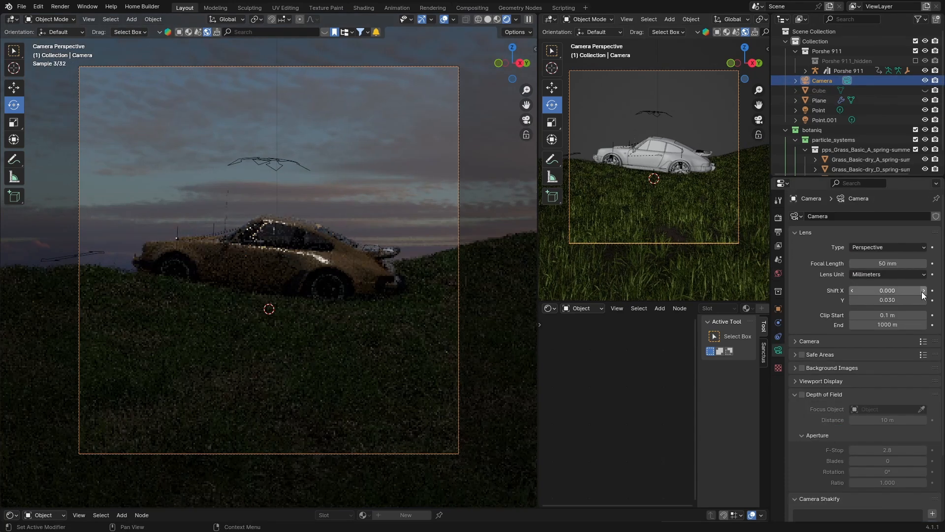
pyautogui.click(489, 19)
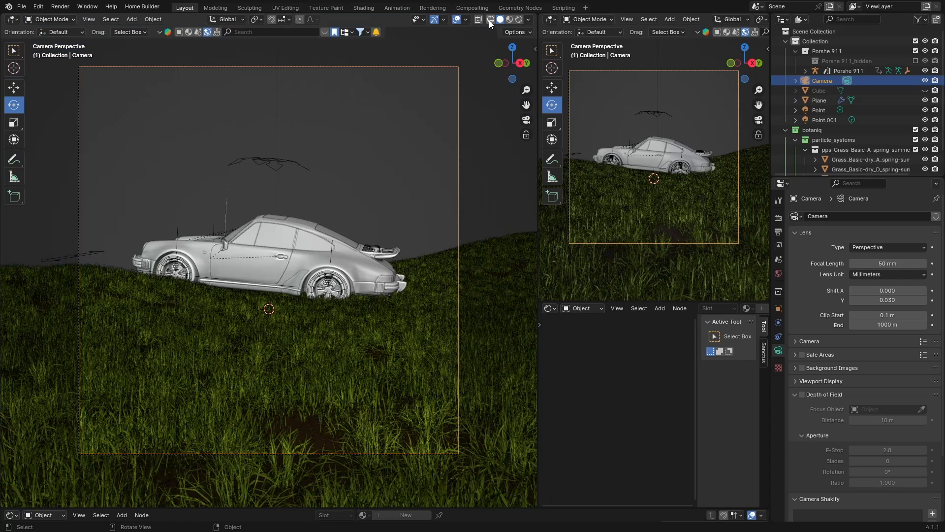
pyautogui.click(518, 20)
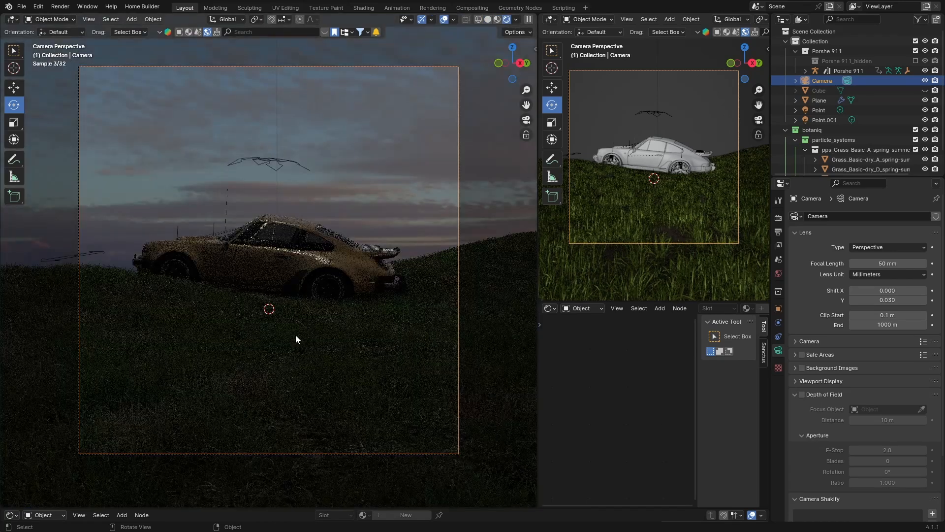
# - Unhide the fog cube and set the original point light's colour to orange
pyautogui.click(926, 90)
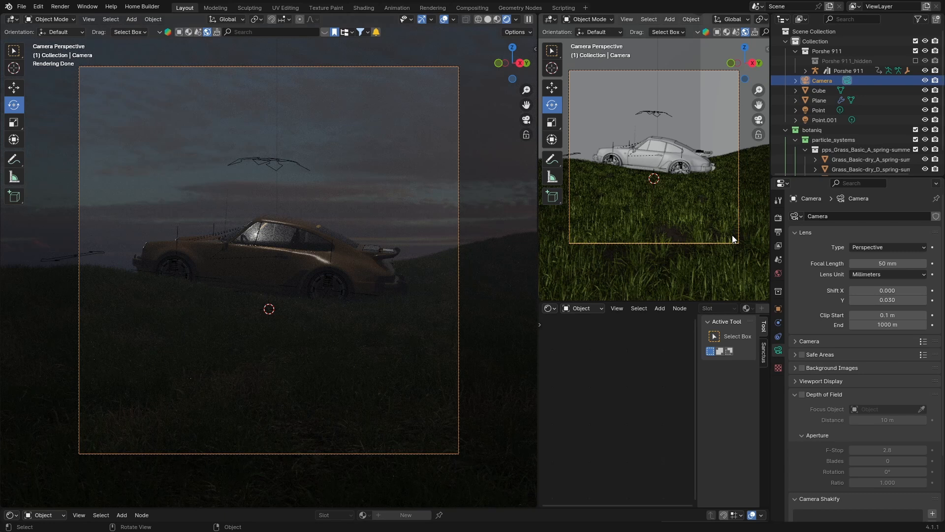
pyautogui.click(816, 110)
pyautogui.click(871, 274)
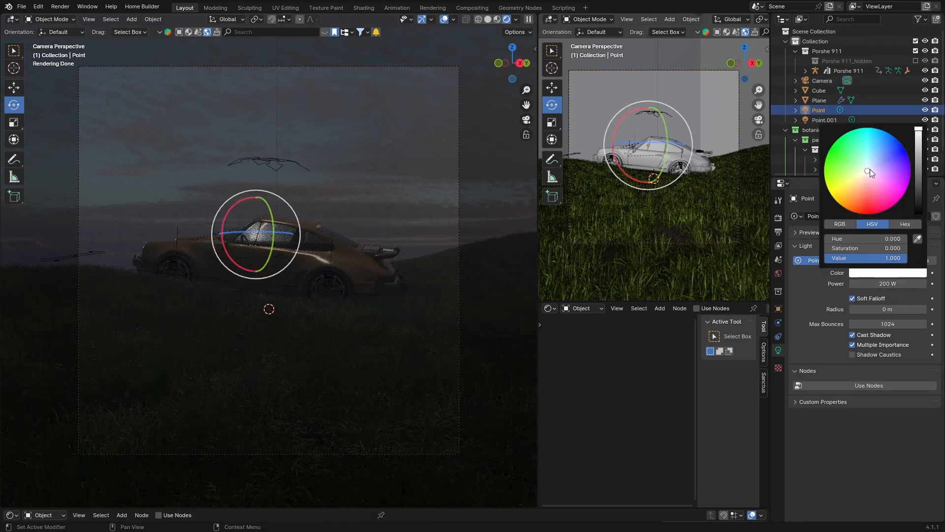
pyautogui.moveTo(870, 172); pyautogui.dragTo(849, 210)
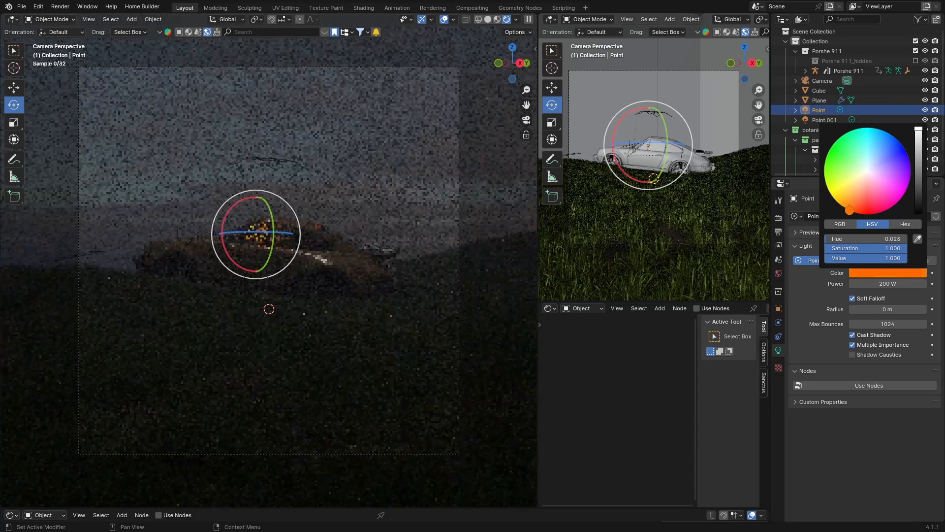
# - Try moving the fog cube, then undo the move
pyautogui.click(219, 299)
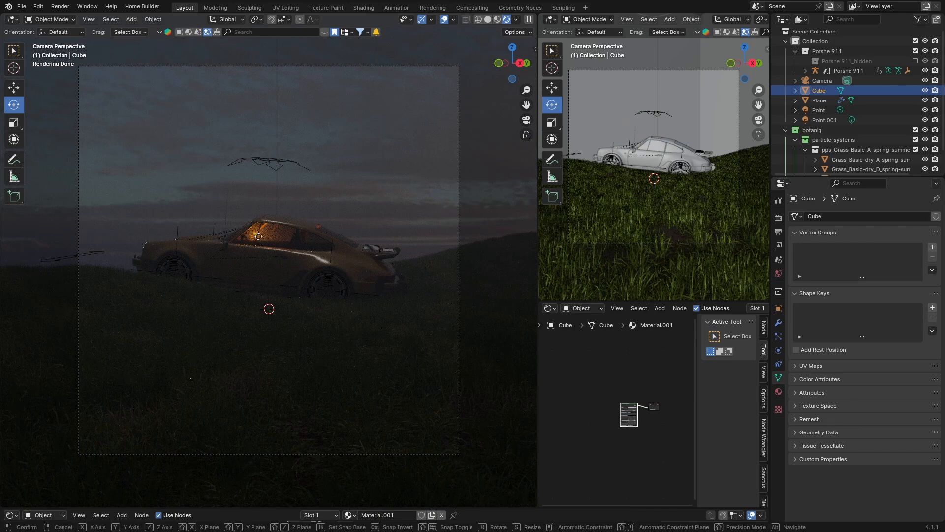
pyautogui.press('g')
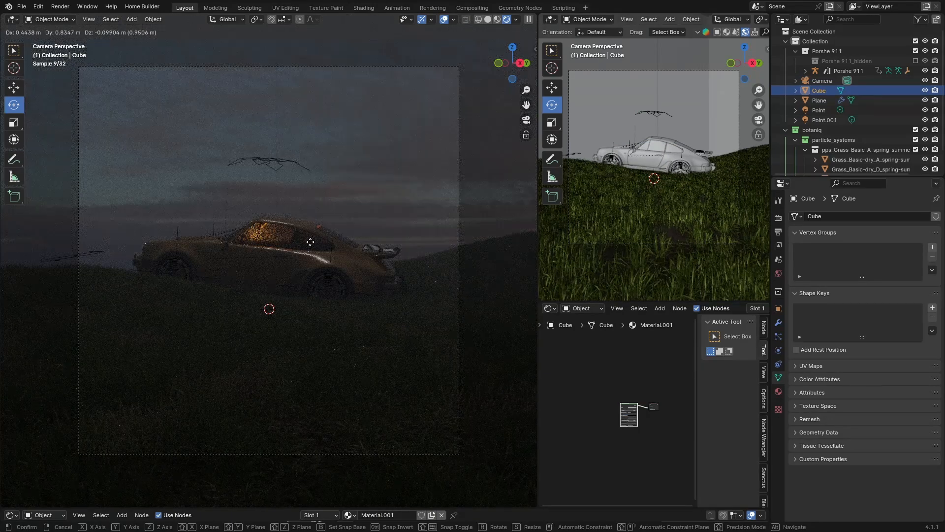
pyautogui.click(311, 242)
pyautogui.click(816, 110)
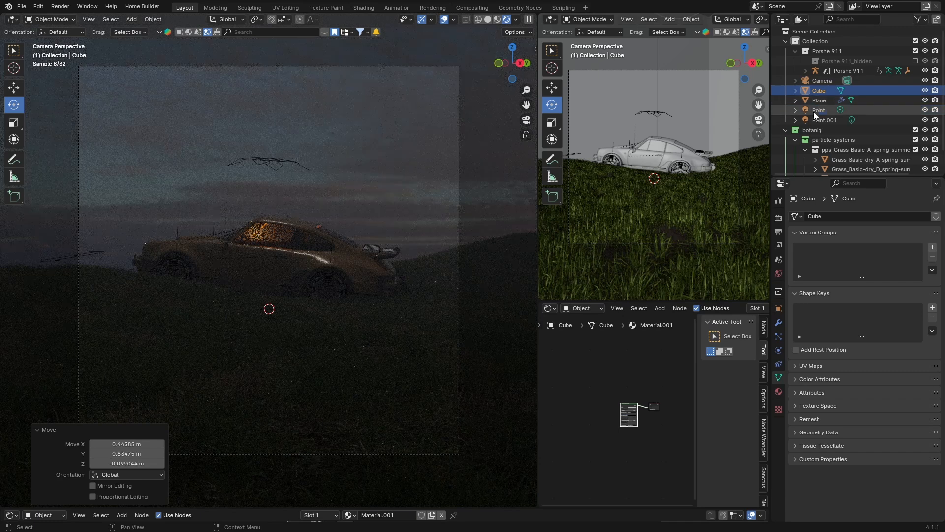
pyautogui.hotkey('ctrl', 'z')
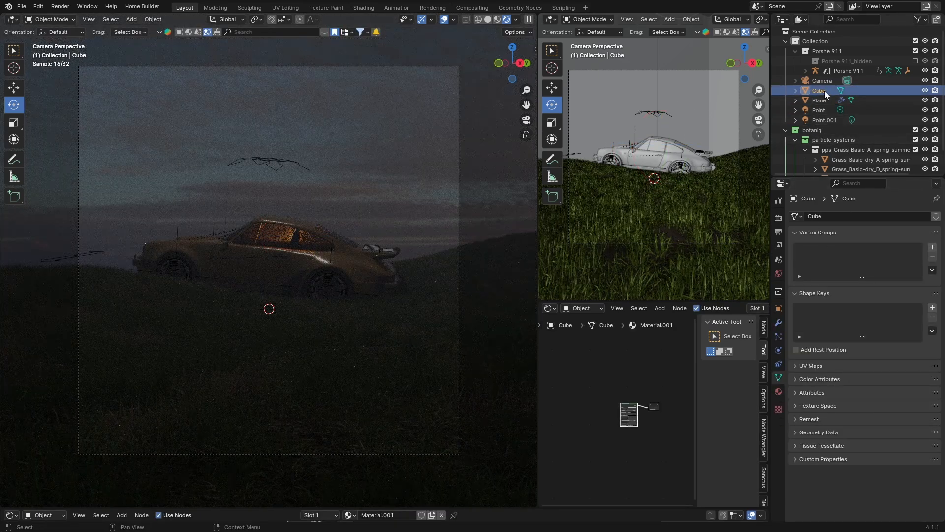
# - Set the original point light's power to 400 W
pyautogui.click(816, 109)
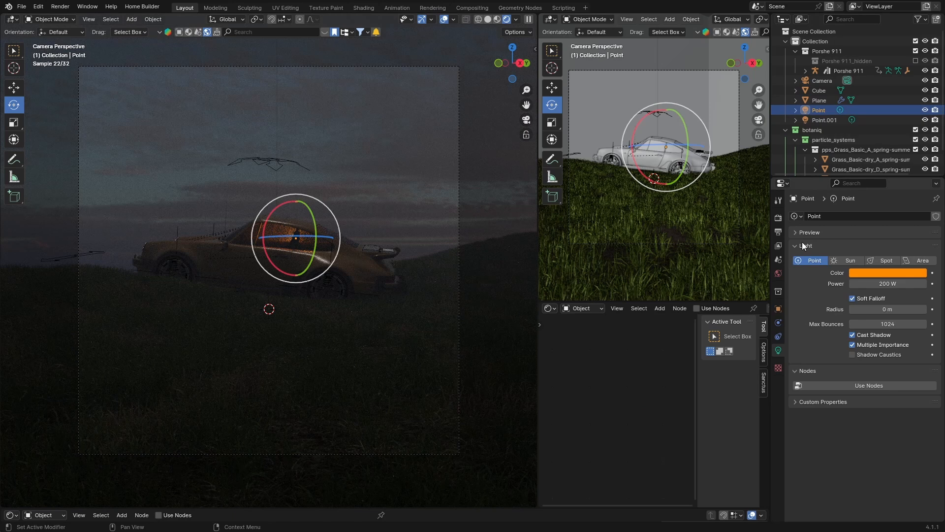
pyautogui.click(874, 284)
pyautogui.press('BackSpace')
pyautogui.write('400')
pyautogui.press('Return')
# - Set the second point light's power to 2000 W and change its colour to blue
pyautogui.click(305, 338)
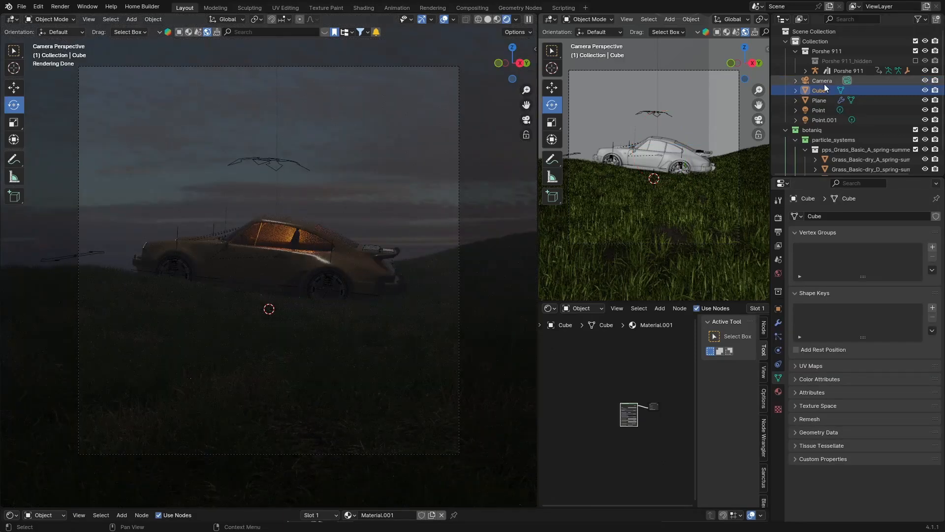
pyautogui.click(818, 112)
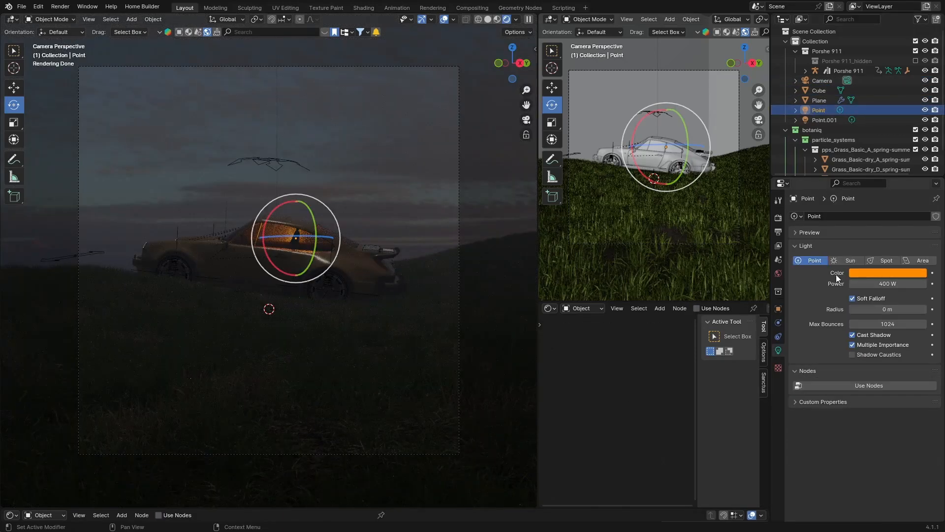
pyautogui.click(821, 120)
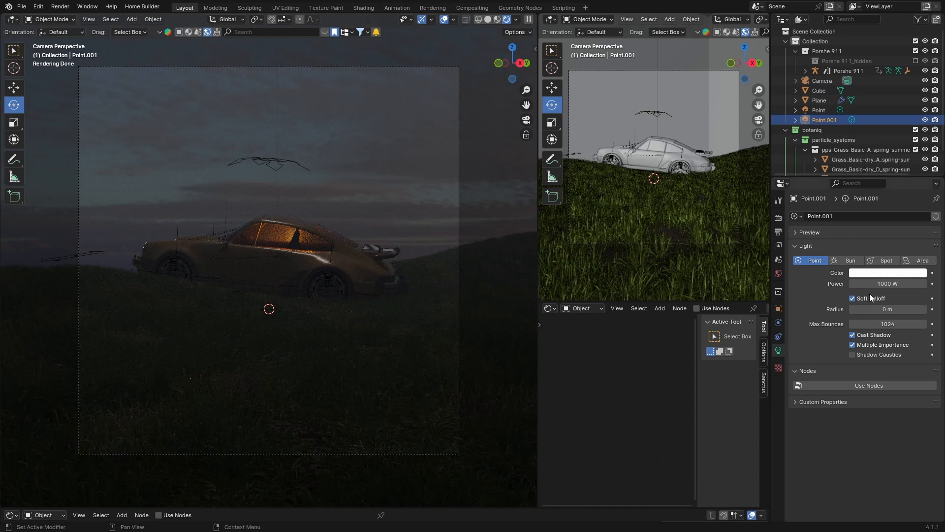
pyautogui.doubleClick(884, 284)
pyautogui.press('BackSpace')
pyautogui.write('2000')
pyautogui.press('Return')
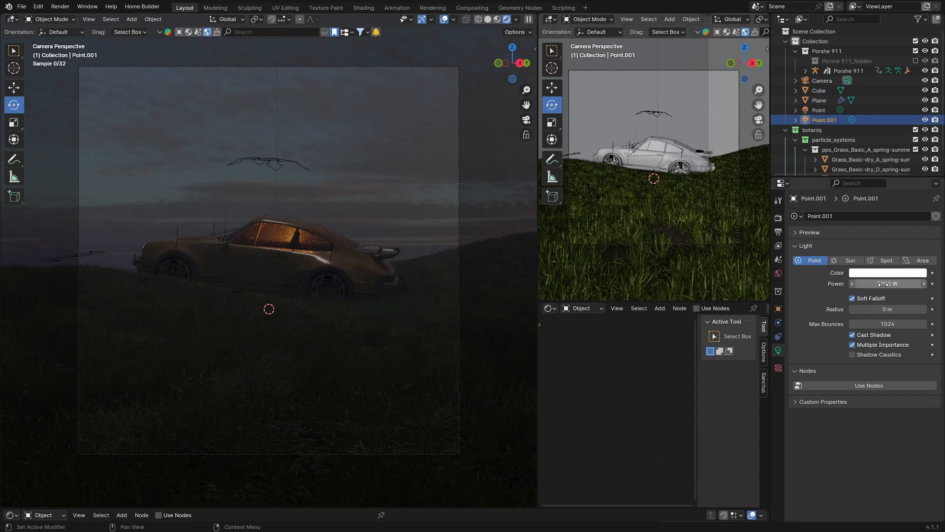
pyautogui.click(876, 275)
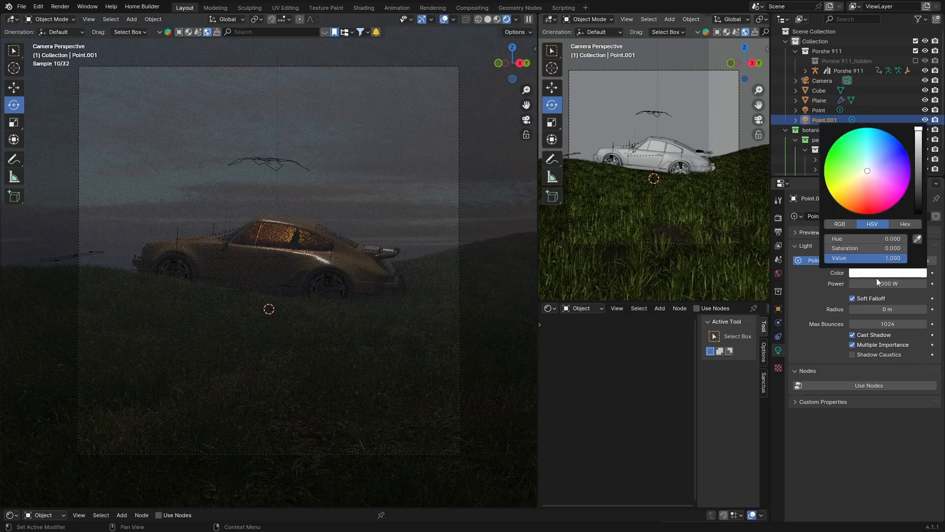
pyautogui.moveTo(862, 183); pyautogui.dragTo(881, 129)
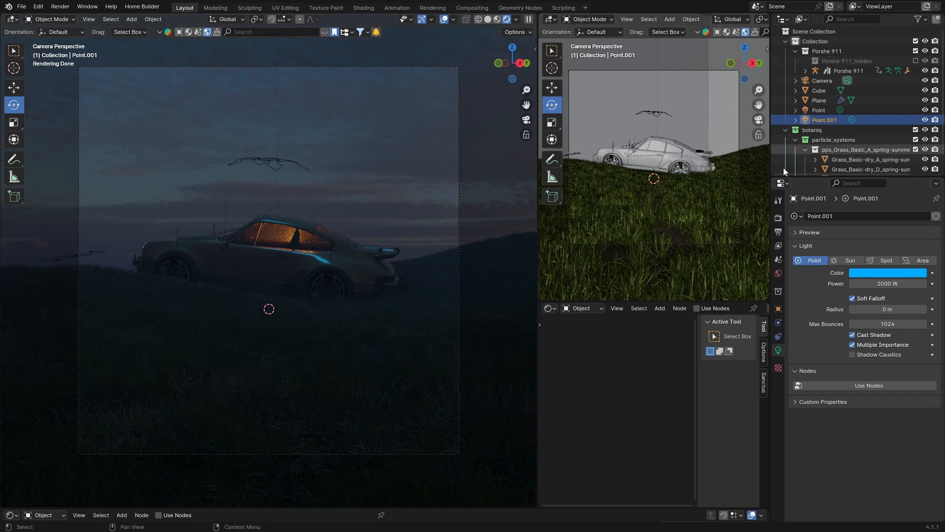
# - Lower the world background strength to 0.3
pyautogui.click(779, 274)
pyautogui.moveTo(879, 291); pyautogui.dragTo(854, 291)
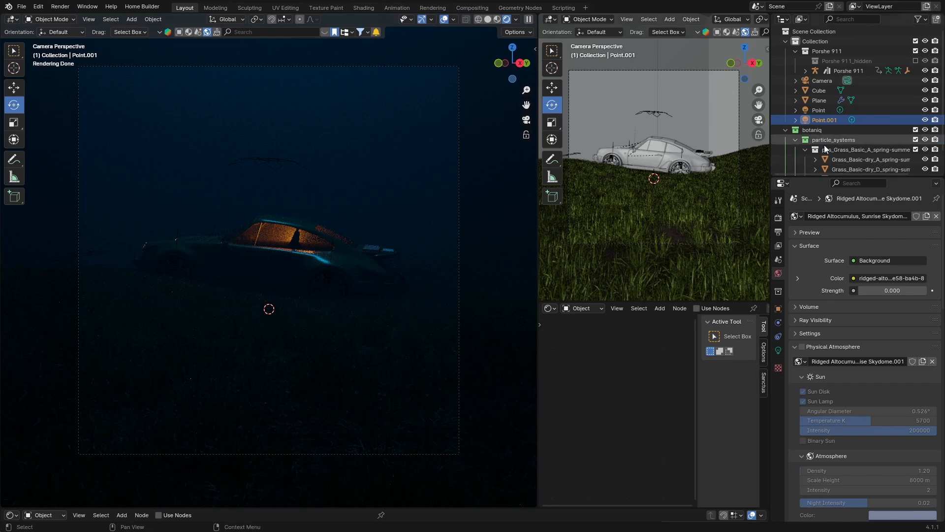
pyautogui.click(923, 291)
pyautogui.click(923, 291)
pyautogui.click(923, 291)
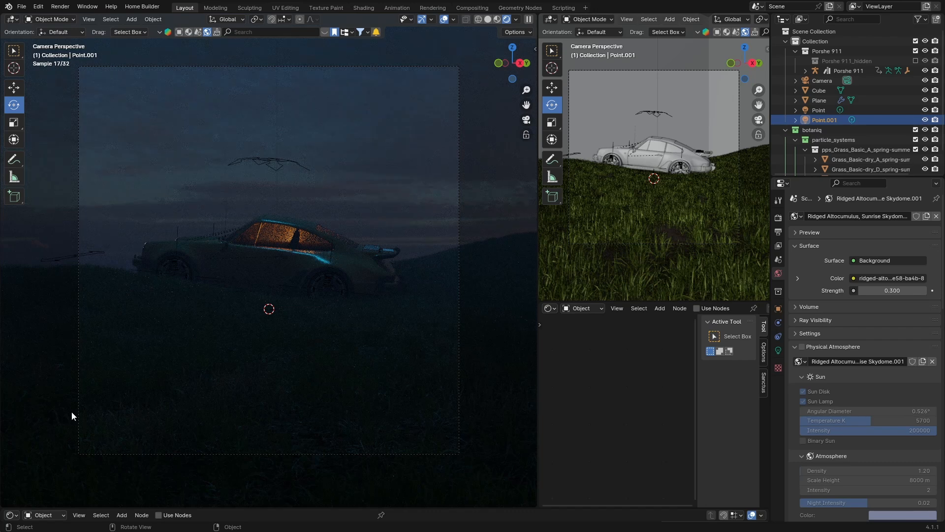
# - Switch to solid shading and hide the fog cube
pyautogui.click(487, 20)
pyautogui.click(926, 90)
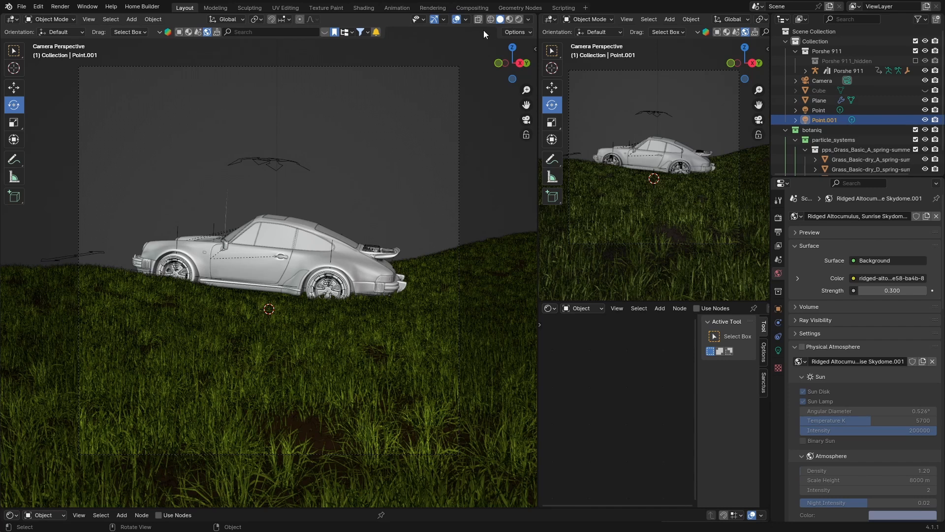
# - Add a spot light to the scene
pyautogui.hotkey('shift', 'a')
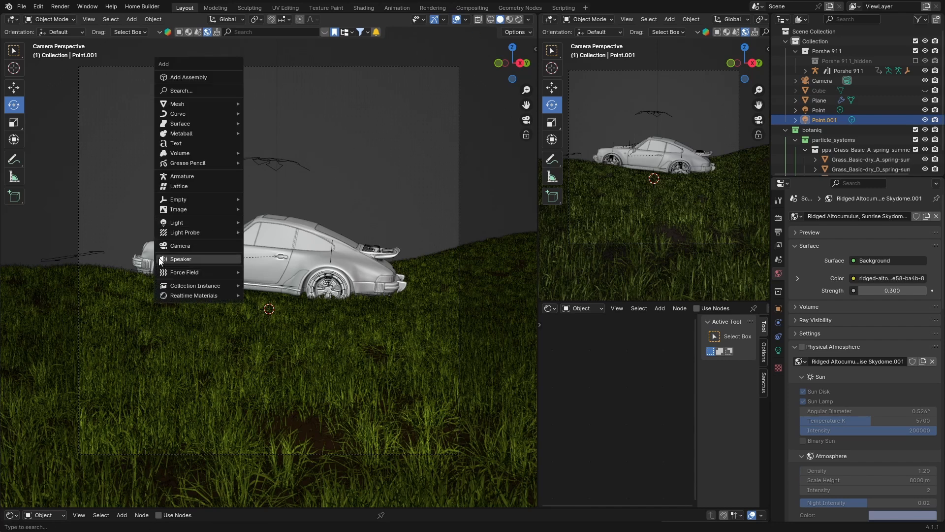
pyautogui.moveTo(212, 223)
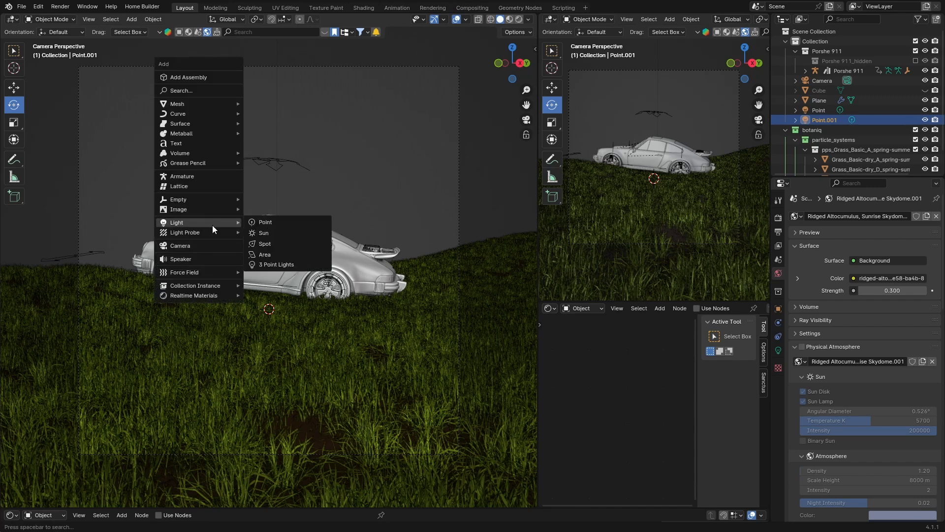
pyautogui.click(265, 244)
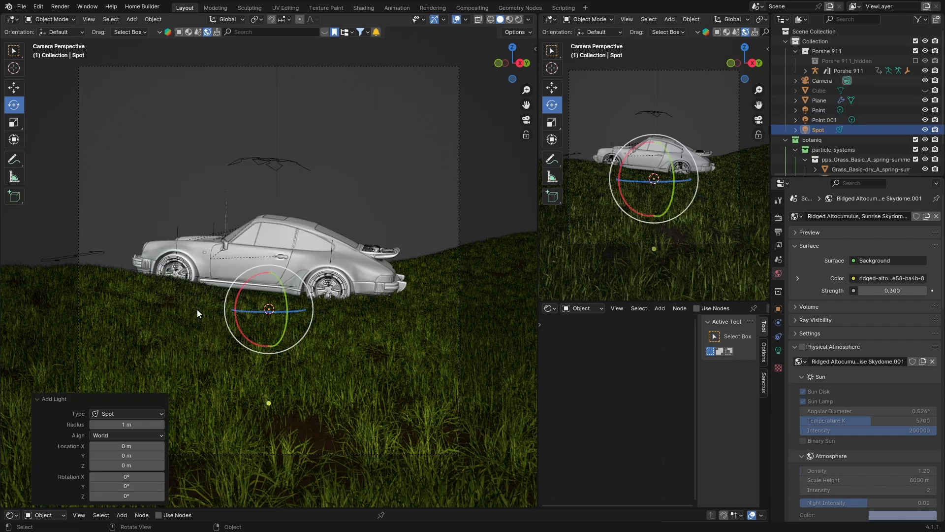
# - Raise the spot light about 4.9 m along the Z axis in right orthographic view
pyautogui.click(519, 63)
pyautogui.press('g')
pyautogui.press('z')
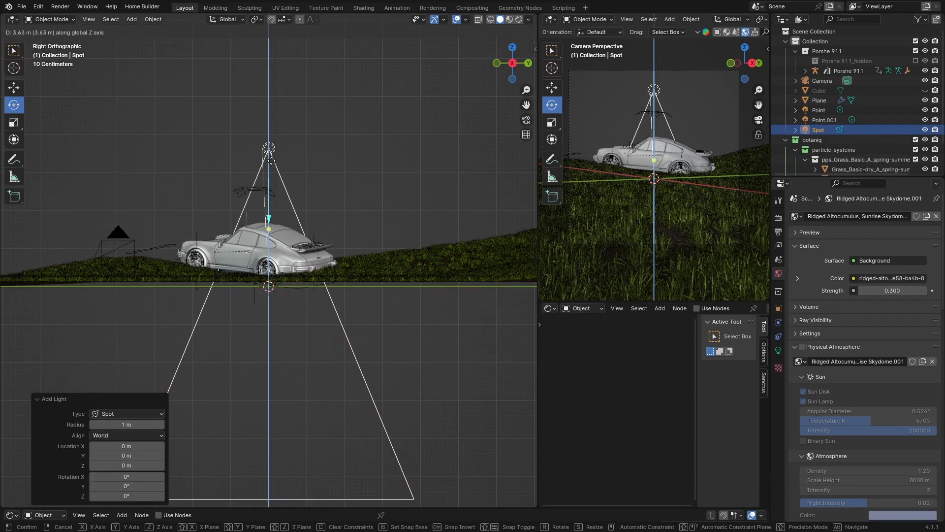
pyautogui.click(274, 116)
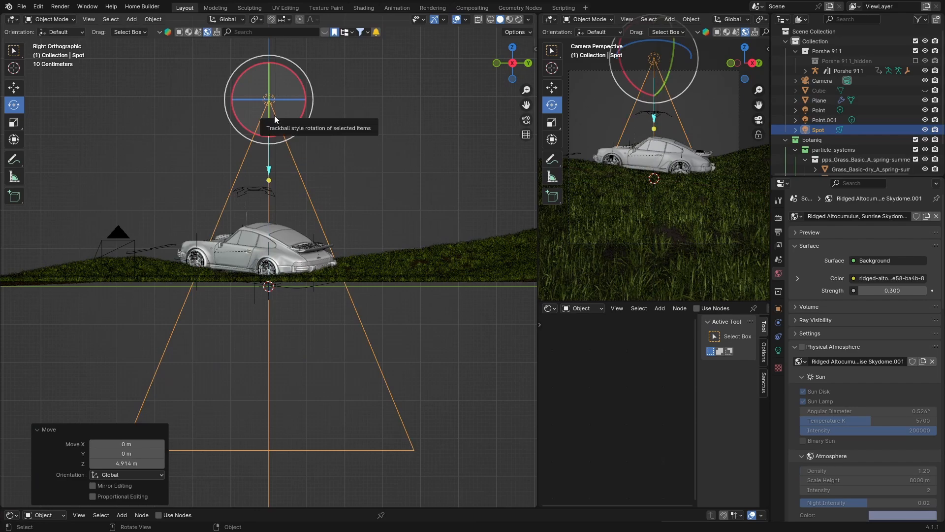
# - Move the spot light about 3.25 m back along Y and reposition it beside the car from the top
pyautogui.press('g')
pyautogui.press('y')
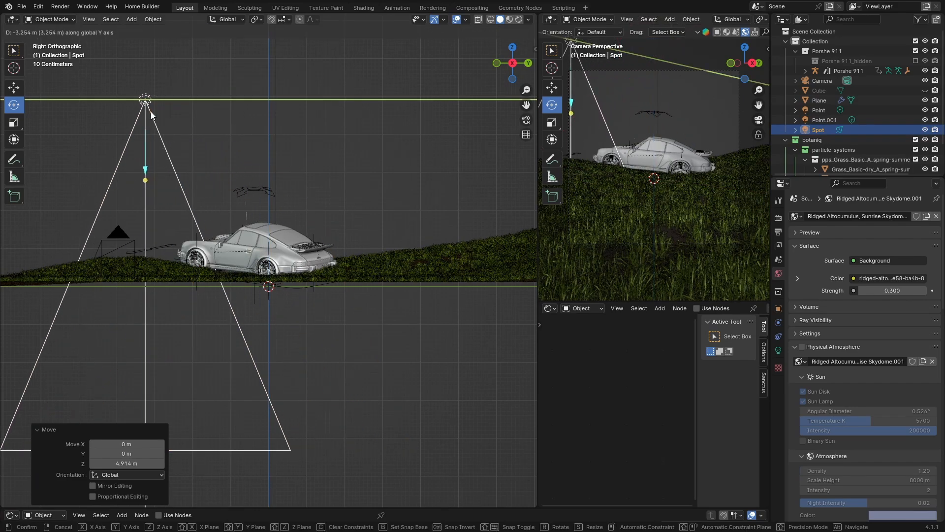
pyautogui.click(150, 112)
pyautogui.moveTo(509, 50); pyautogui.dragTo(478, 69)
pyautogui.scroll(-1, 274, 361)
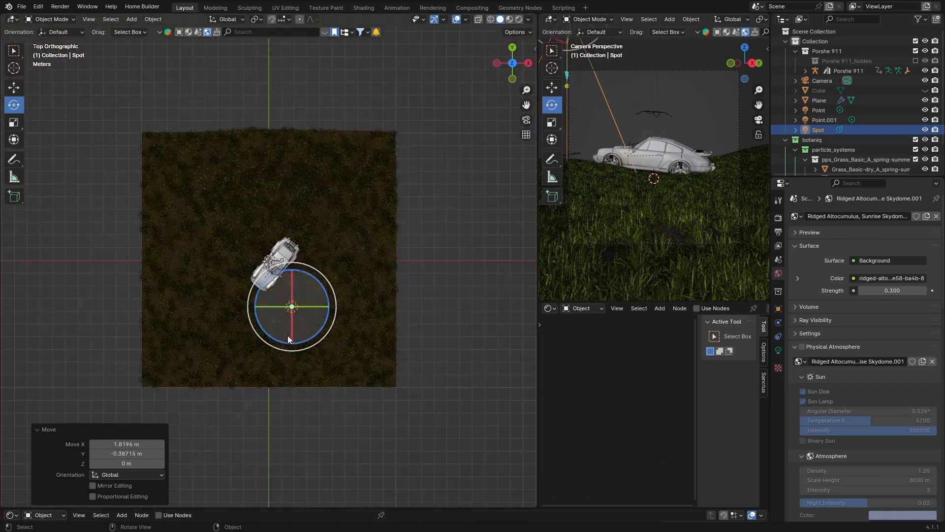
pyautogui.moveTo(288, 335); pyautogui.dragTo(392, 273, button='middle')
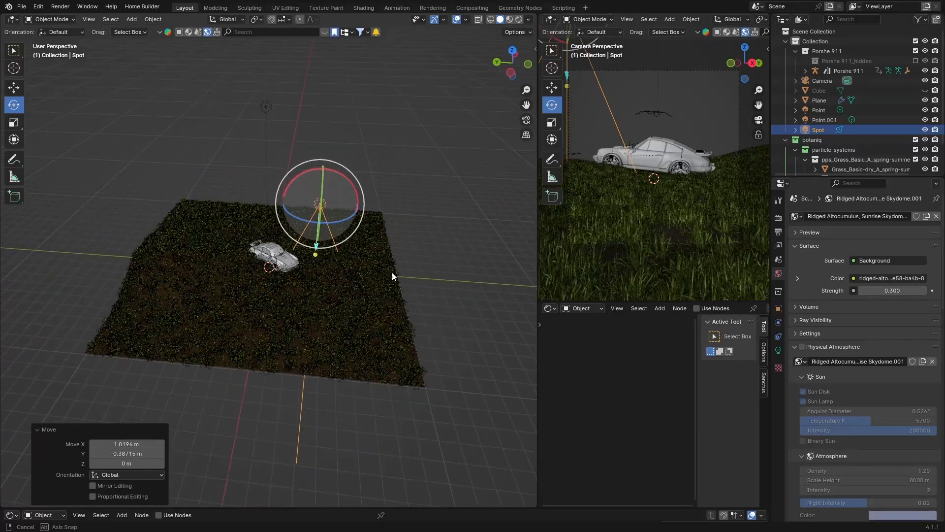
# - Rotate the spot light with trackball rotation so it aims toward the car
pyautogui.click(823, 81)
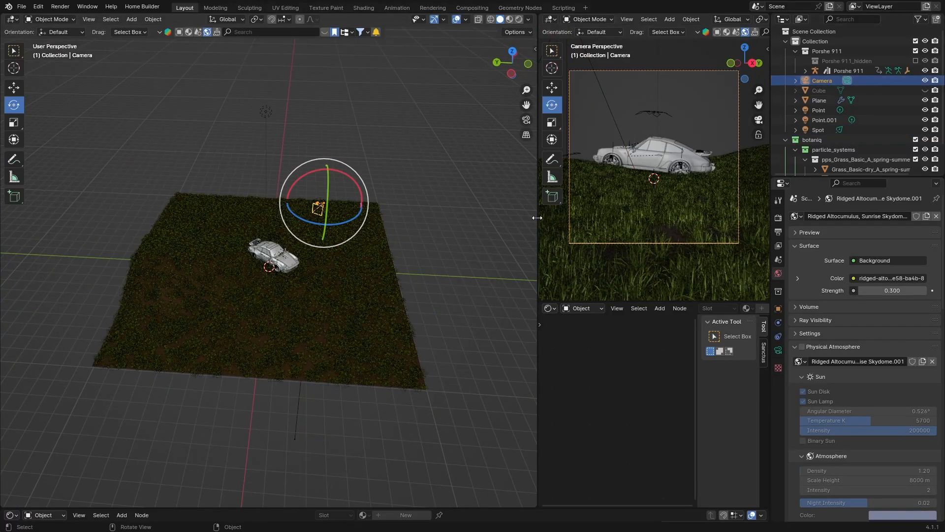
pyautogui.moveTo(359, 325); pyautogui.dragTo(255, 324, button='middle')
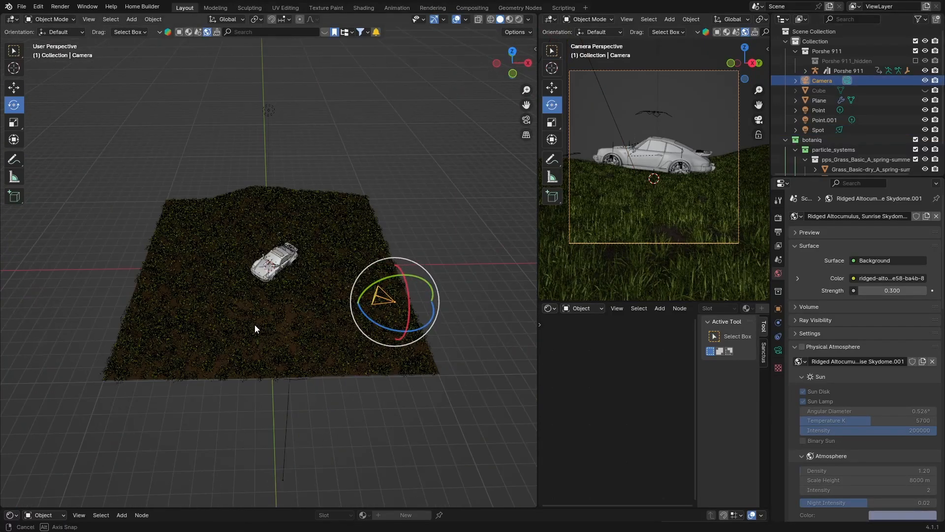
pyautogui.click(819, 131)
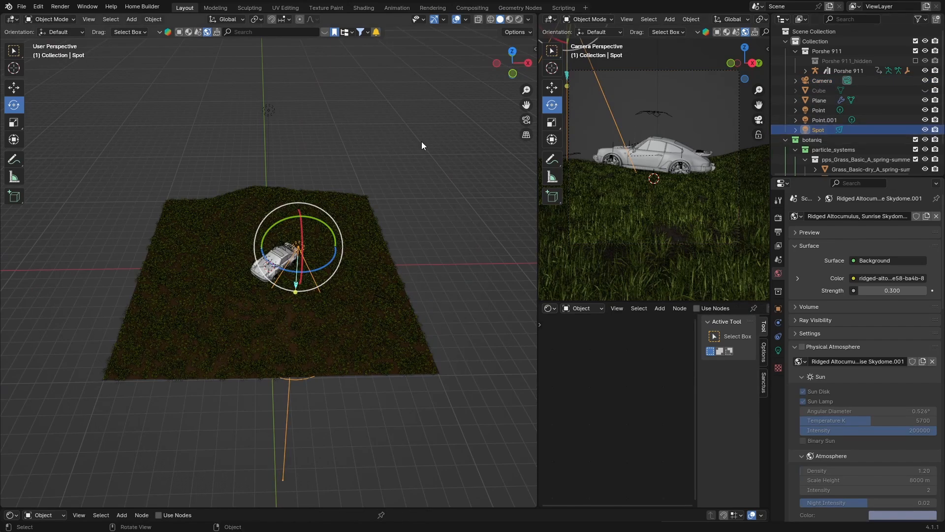
pyautogui.moveTo(232, 252); pyautogui.dragTo(140, 240, button='middle')
pyautogui.press('r')
pyautogui.press('r')
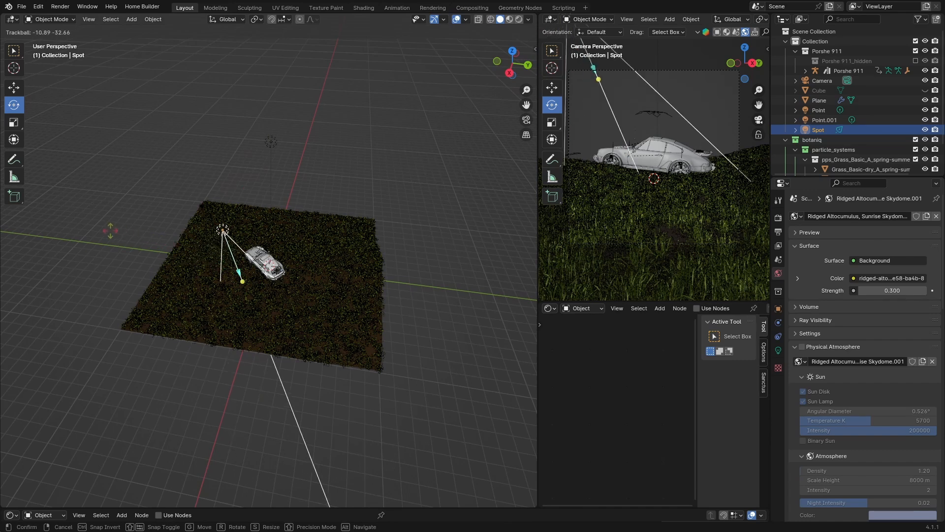
pyautogui.click(109, 230)
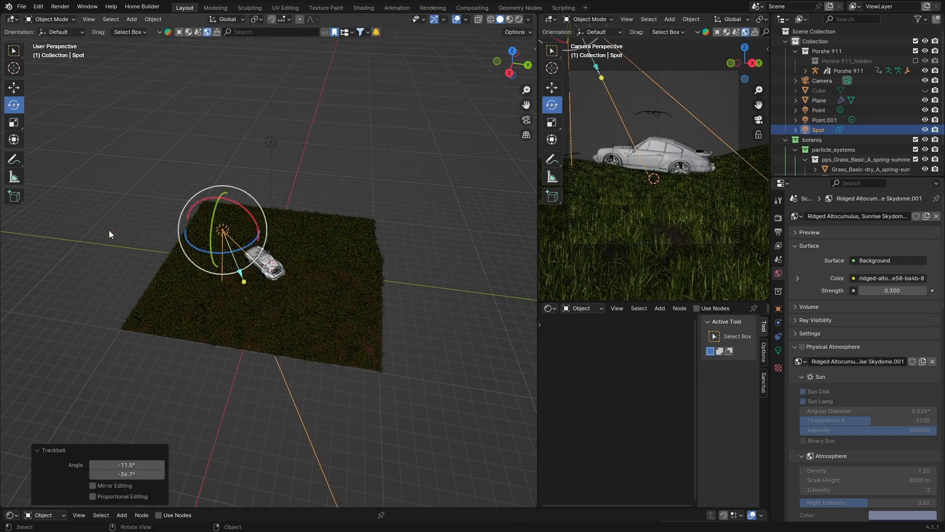
# - Colour the spot light blue and nudge its power up in the light properties
pyautogui.click(525, 121)
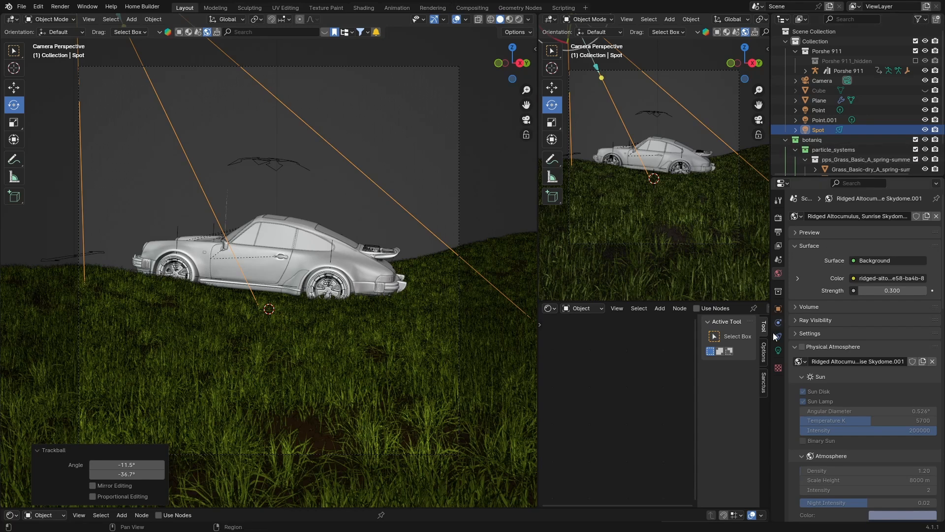
pyautogui.click(779, 350)
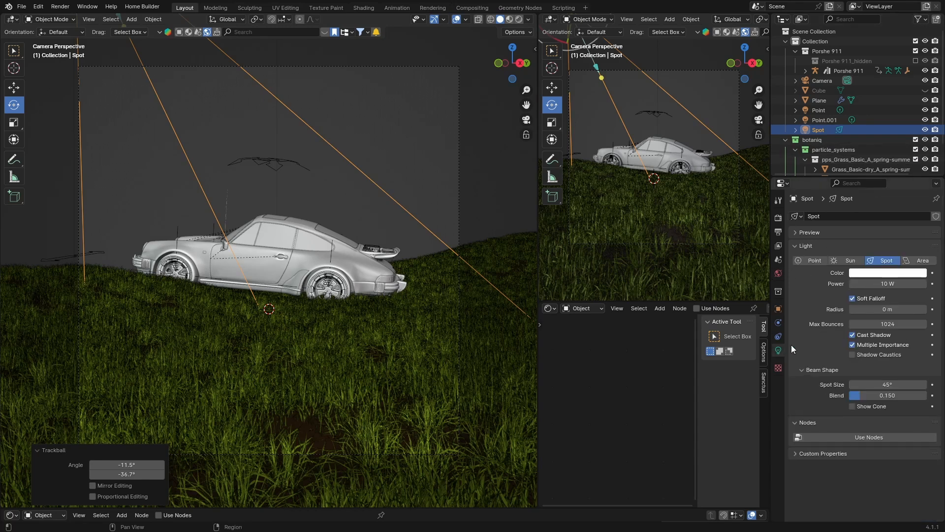
pyautogui.click(871, 274)
pyautogui.click(876, 152)
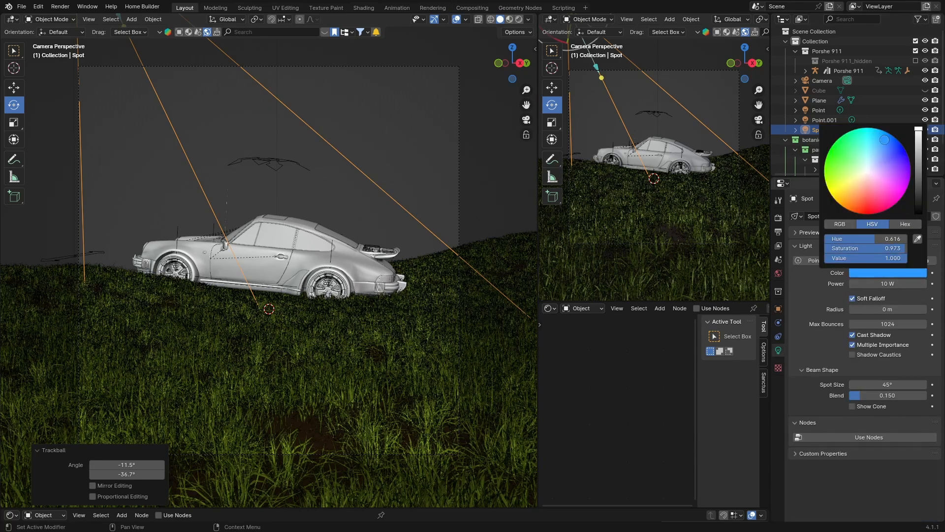
pyautogui.moveTo(888, 284); pyautogui.dragTo(906, 283)
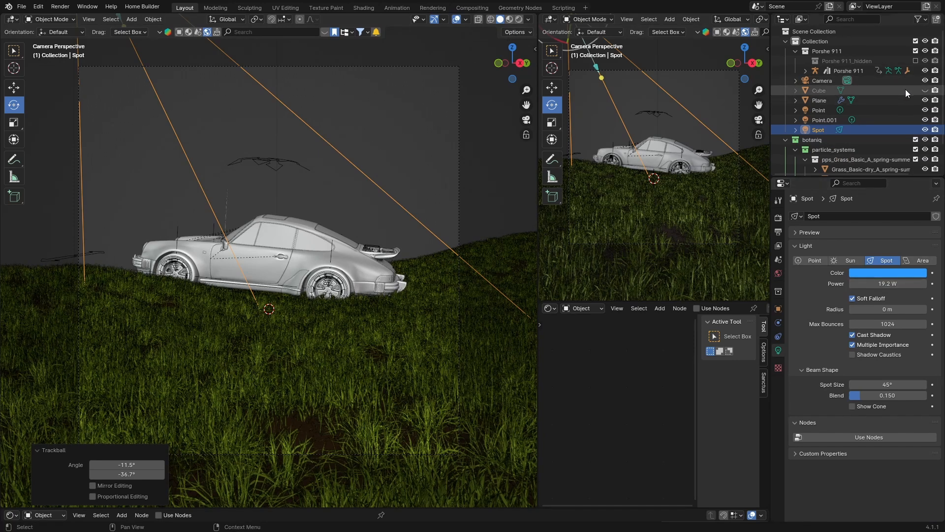
# - Show the fog cube again and switch to rendered shading
pyautogui.click(926, 91)
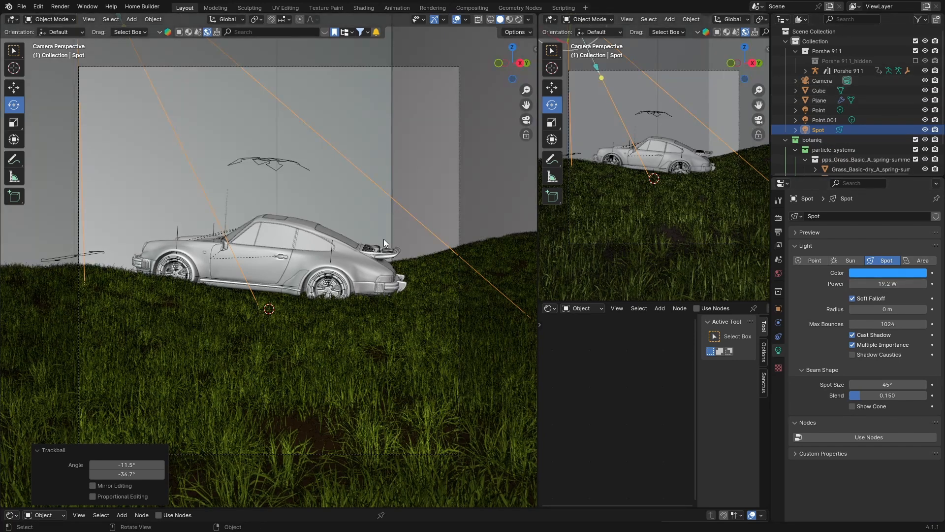
pyautogui.click(519, 20)
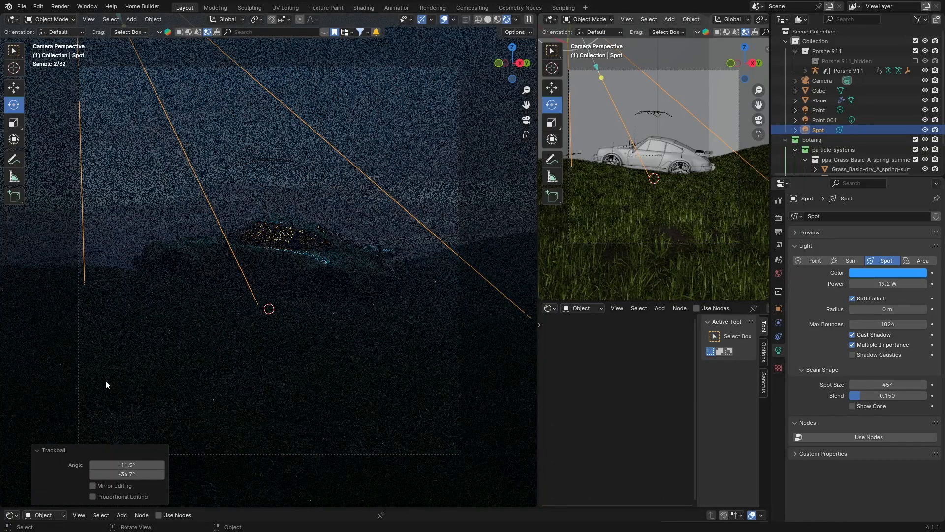
# - Increase the spot light's power in stages to 500 W, 1000 W and finally 2500 W
pyautogui.click(888, 284)
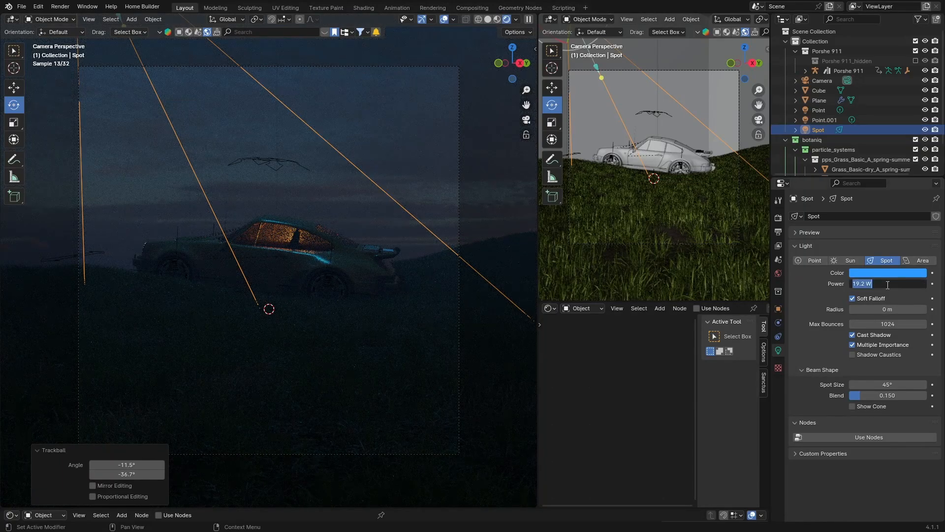
pyautogui.press('BackSpace')
pyautogui.write('500')
pyautogui.press('Return')
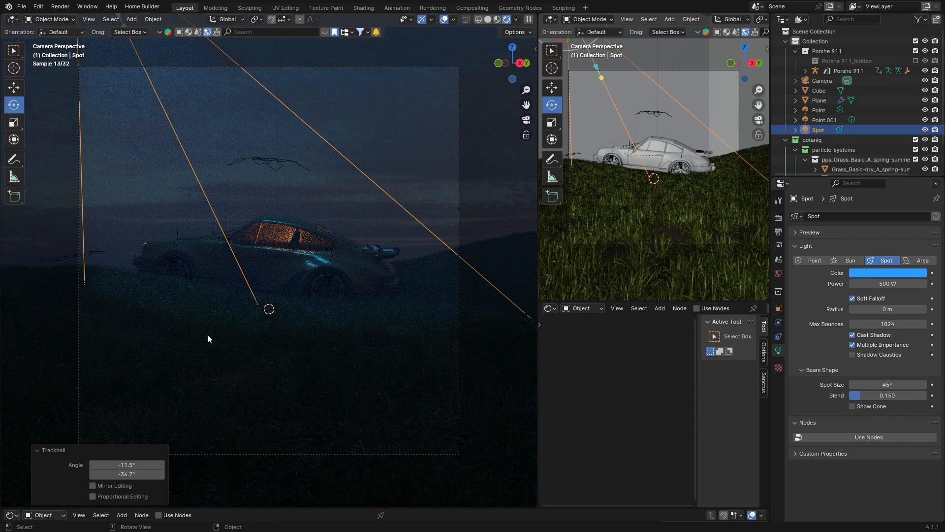
pyautogui.click(877, 284)
pyautogui.press('BackSpace')
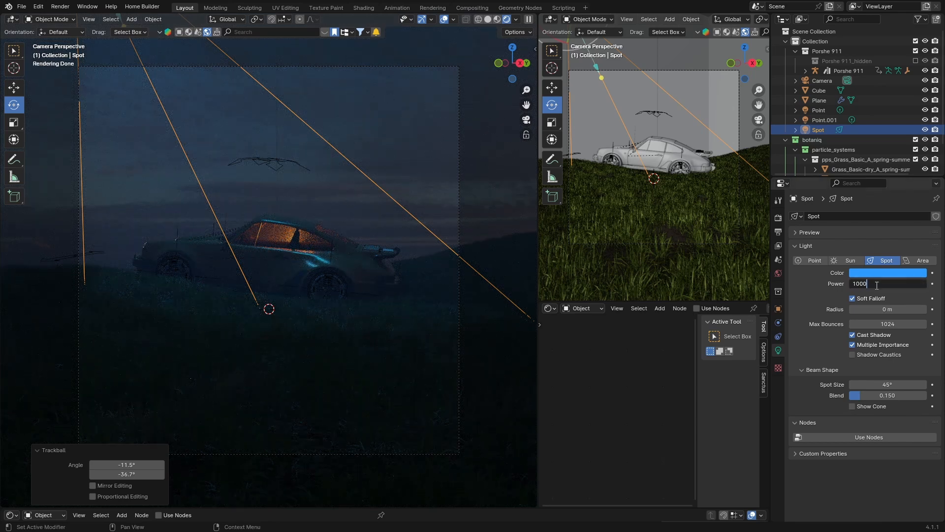
pyautogui.write('1000')
pyautogui.press('Return')
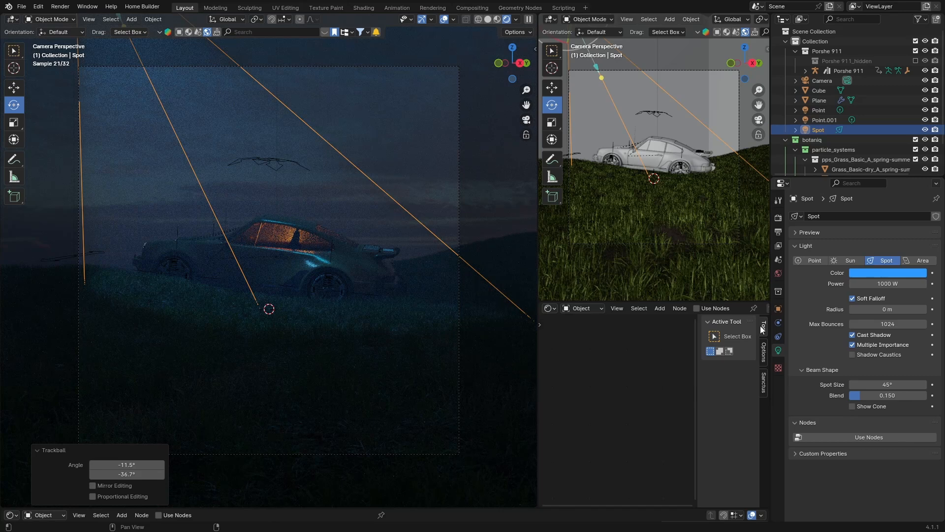
pyautogui.click(871, 284)
pyautogui.press('BackSpace')
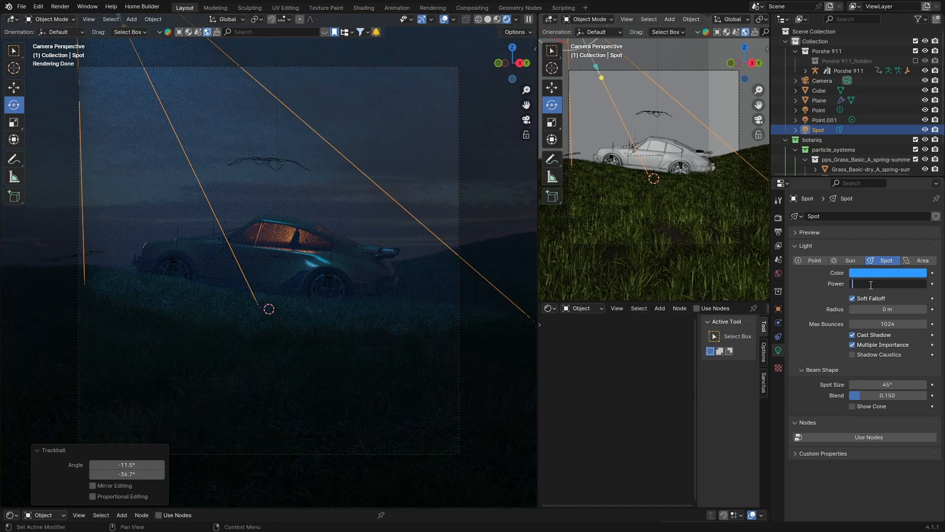
pyautogui.write('2500')
pyautogui.press('Return')
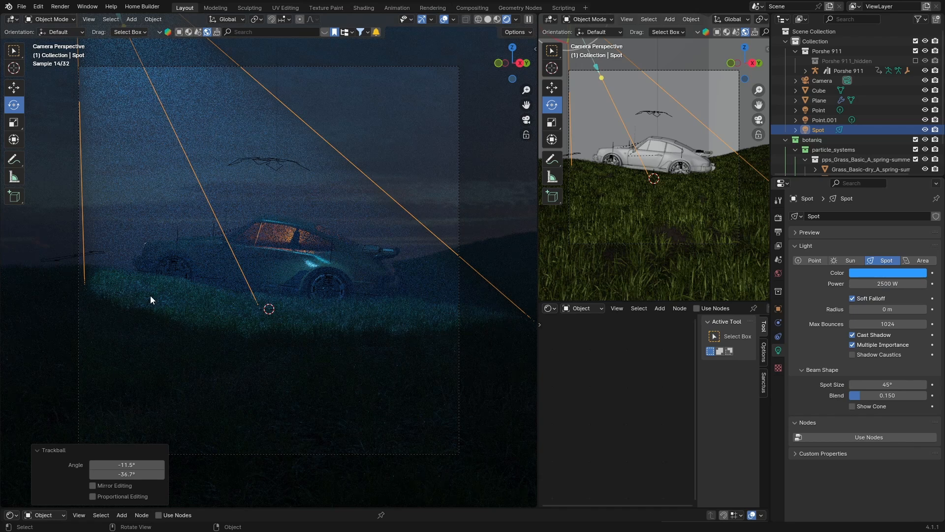
# - Switch to solid shading and hide the fog cube
pyautogui.scroll(-2, 320, 320)
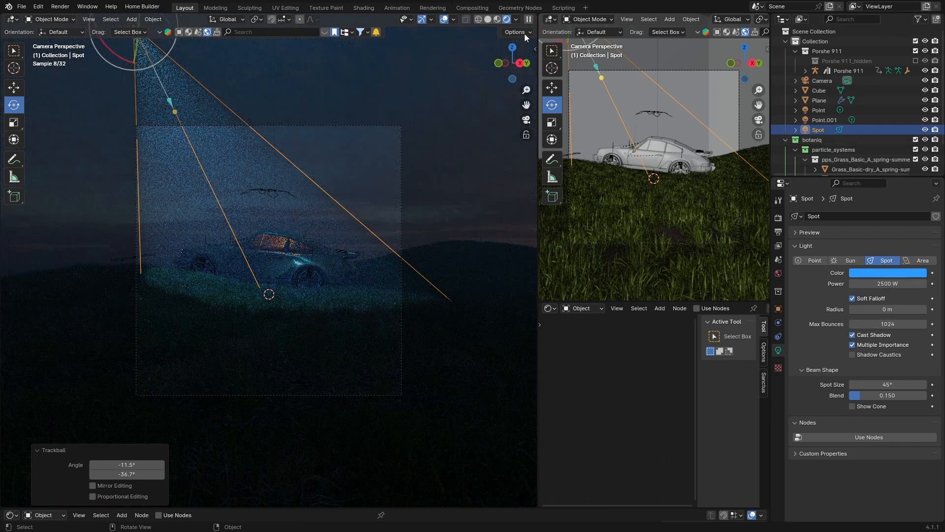
pyautogui.click(487, 19)
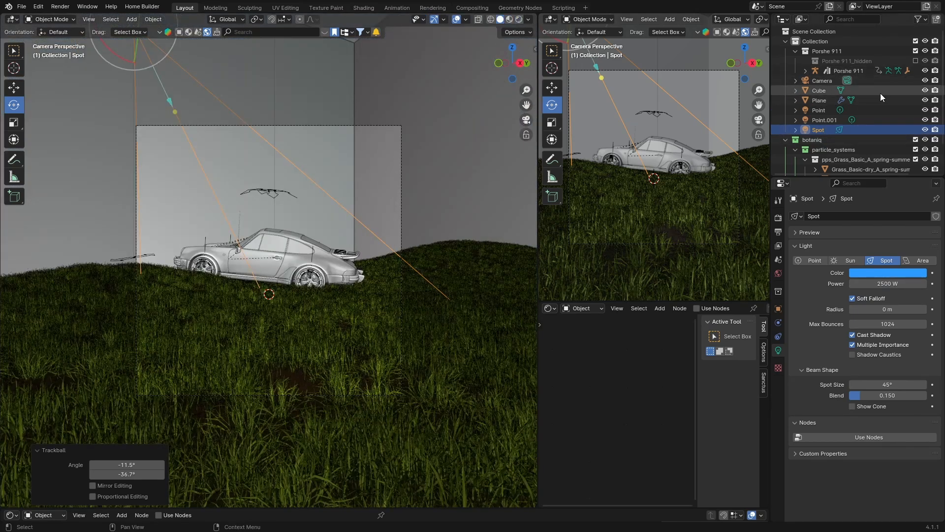
pyautogui.click(925, 90)
# - Rescale the spot light twice, by about 2.56 and then about 0.77
pyautogui.moveTo(243, 181); pyautogui.dragTo(254, 248, button='middle')
pyautogui.press('s')
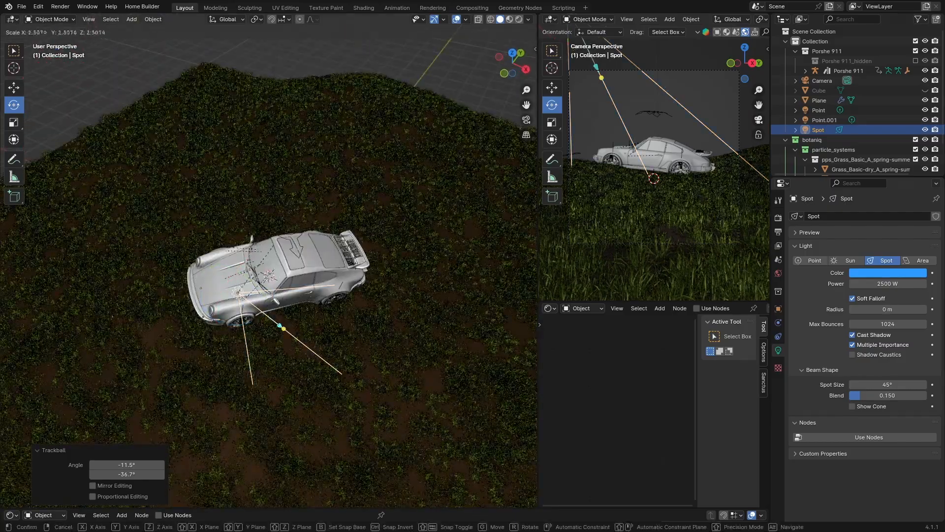
pyautogui.click(308, 215)
pyautogui.moveTo(283, 328); pyautogui.dragTo(350, 409)
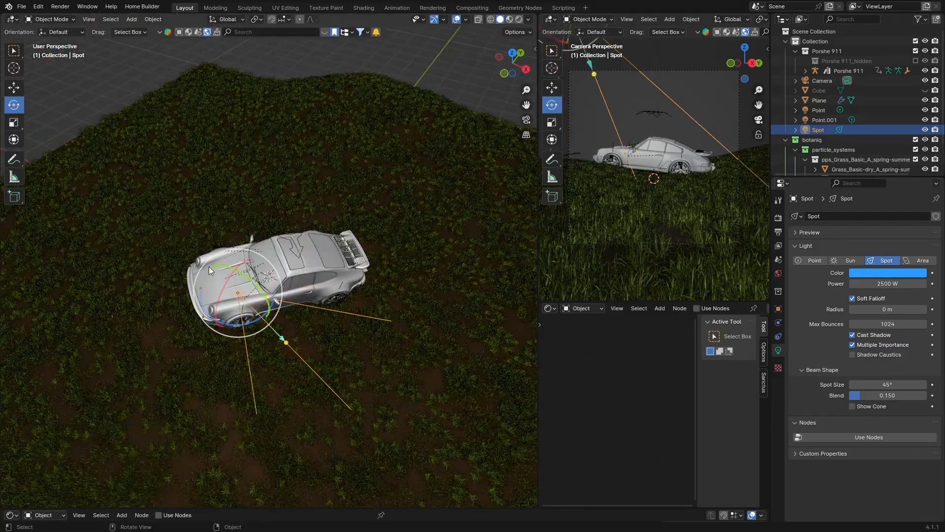
pyautogui.moveTo(195, 318); pyautogui.dragTo(345, 454, button='middle')
pyautogui.press('s')
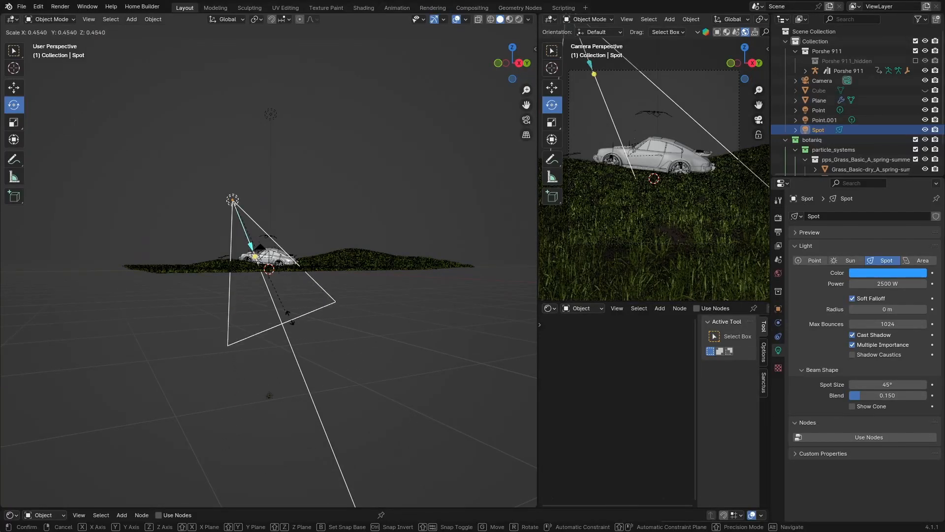
pyautogui.click(349, 380)
# - Move the spot light higher above the car to about 10.3 m height
pyautogui.press('g')
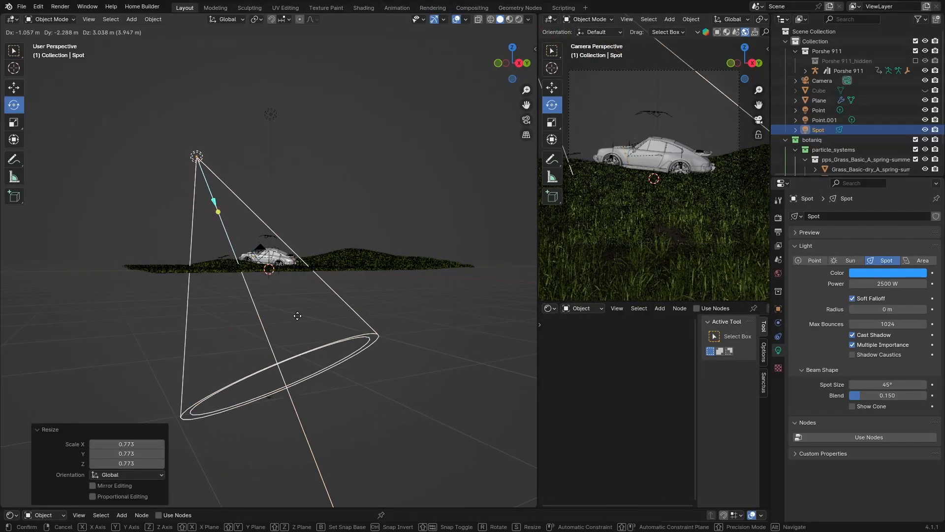
pyautogui.click(294, 233)
pyautogui.hotkey('ctrl', 'z')
pyautogui.hotkey('ctrl', 'shift', 'z')
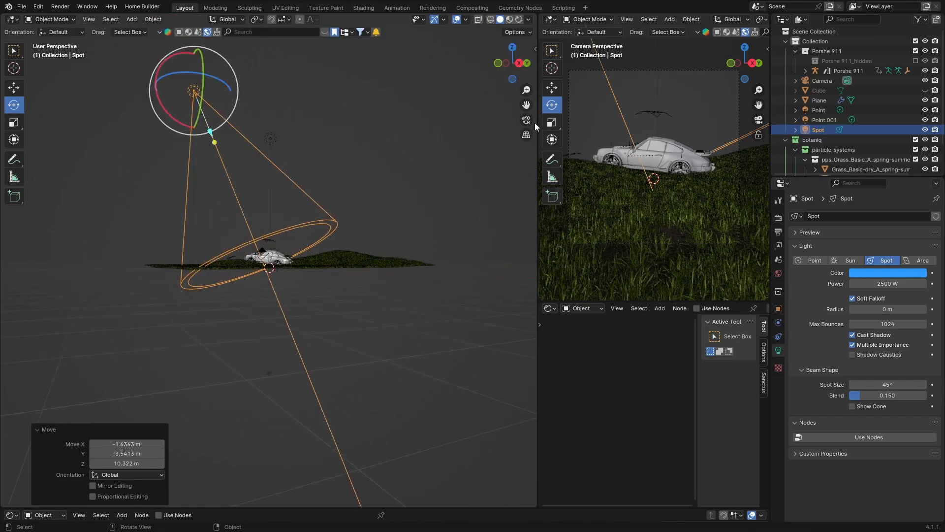
# - Return to the camera view, show the fog cube and switch to rendered shading
pyautogui.scroll(5, 505, 127)
pyautogui.press('KP_0')
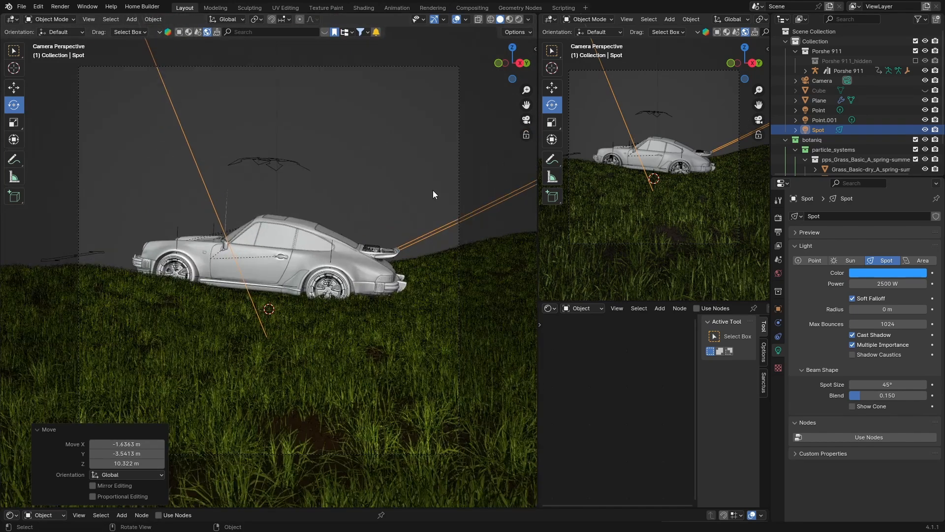
pyautogui.click(925, 90)
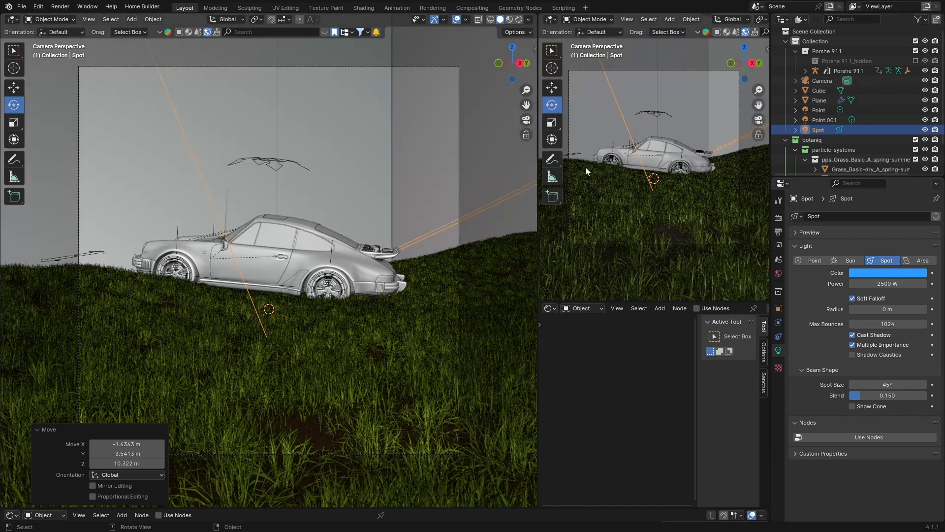
pyautogui.click(519, 19)
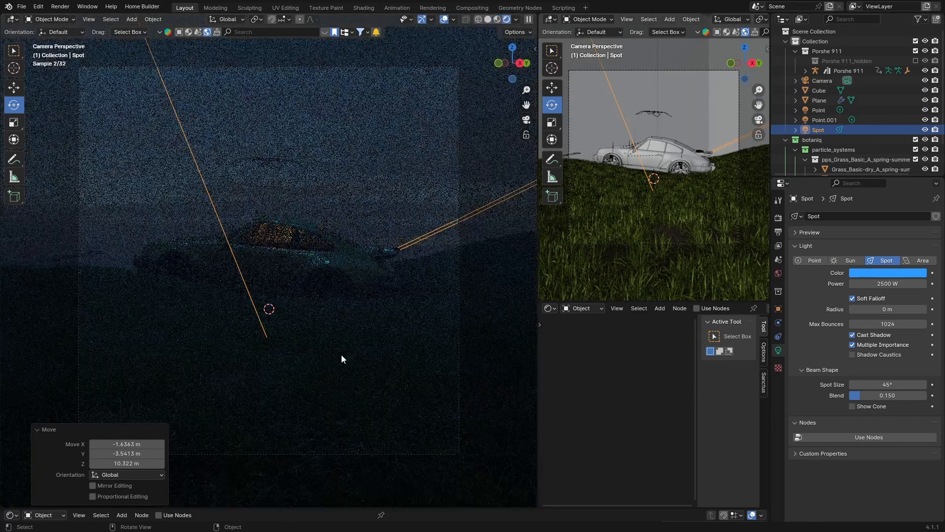
# - Set the spot light's power to 10000 W
pyautogui.click(880, 283)
pyautogui.write('1')
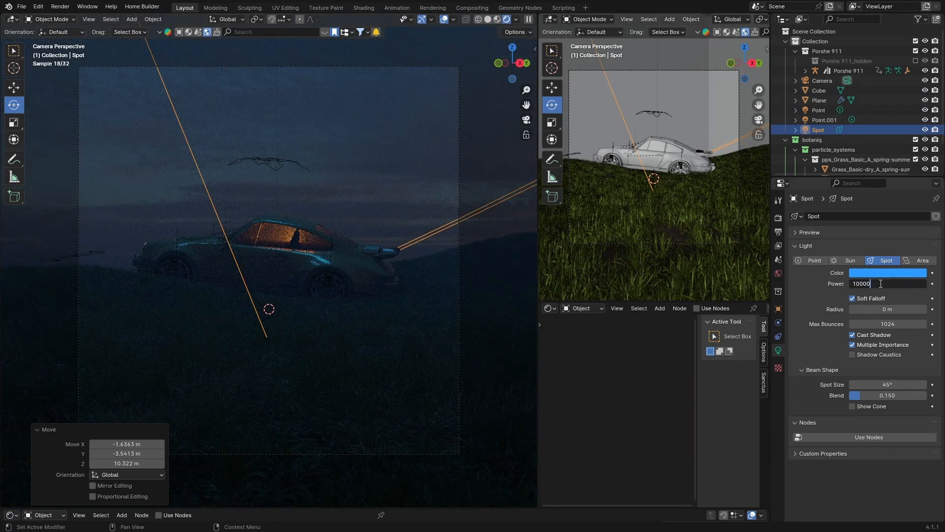
pyautogui.write('0000')
pyautogui.press('Return')
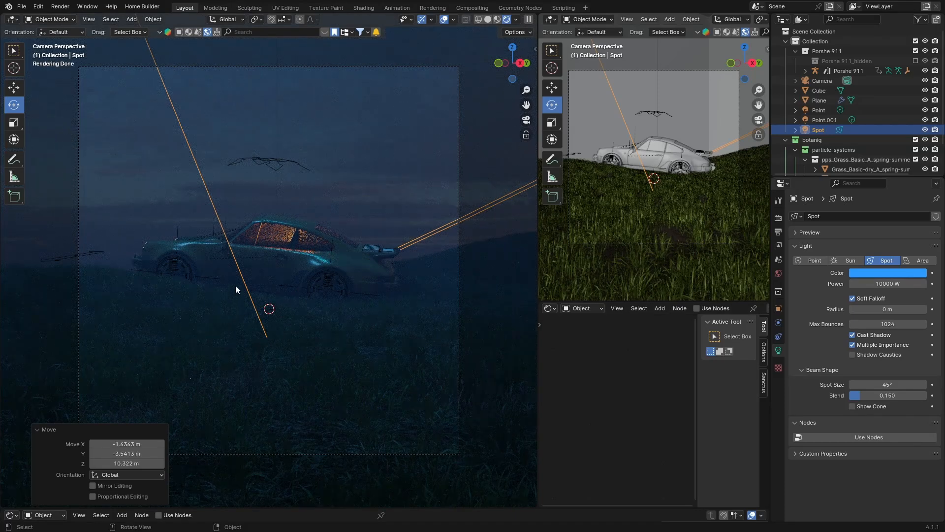
# - Set the world background strength to 0.1
pyautogui.click(778, 273)
pyautogui.moveTo(892, 291); pyautogui.dragTo(881, 290)
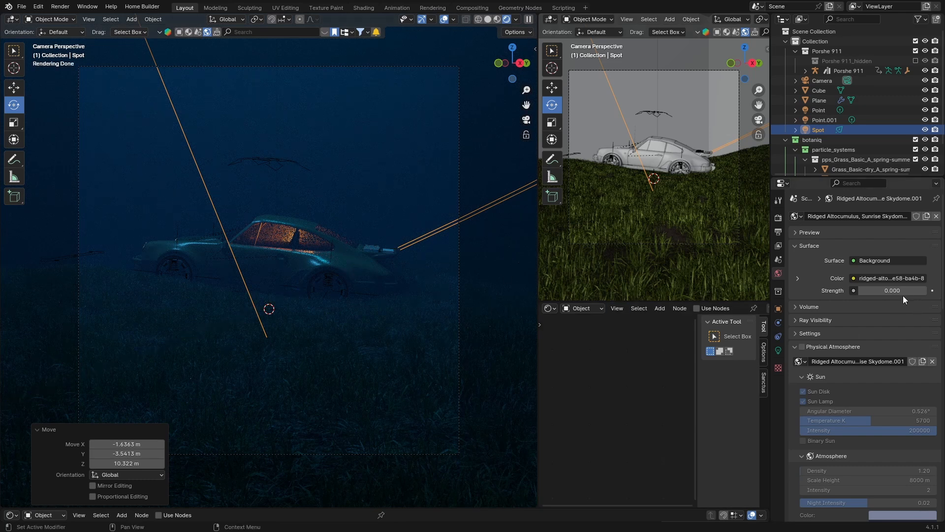
pyautogui.click(923, 290)
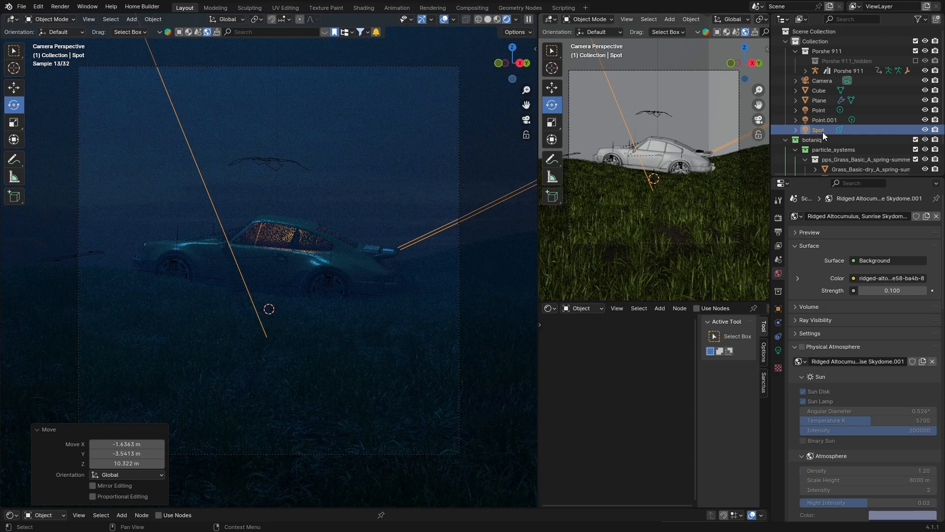
# - Change the spot light's colour to orange
pyautogui.click(779, 350)
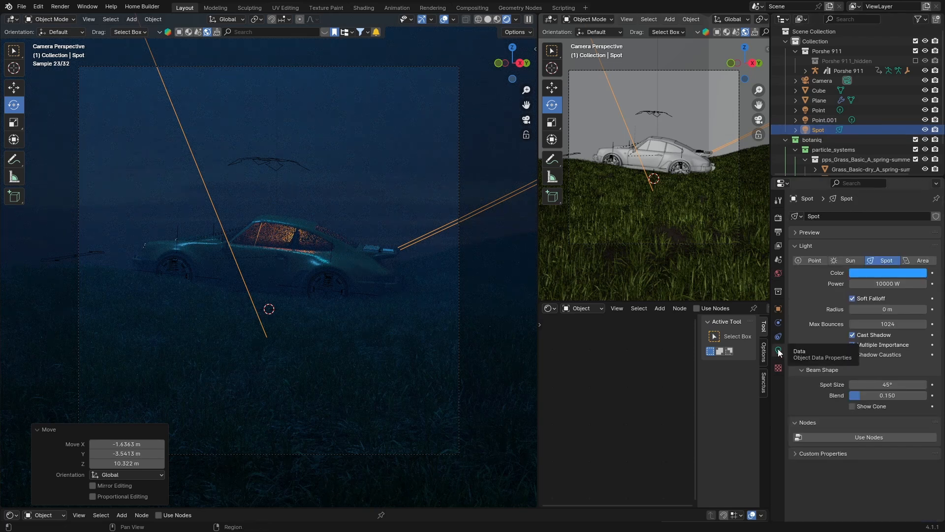
pyautogui.click(882, 273)
pyautogui.moveTo(881, 142); pyautogui.dragTo(840, 204)
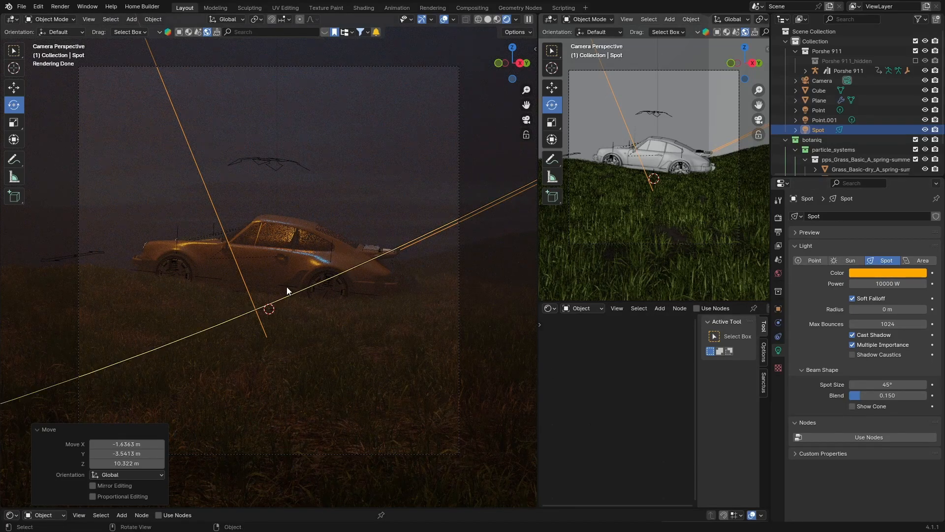
# - Set the world background strength to 0.2
pyautogui.click(776, 274)
pyautogui.moveTo(883, 294); pyautogui.dragTo(865, 291)
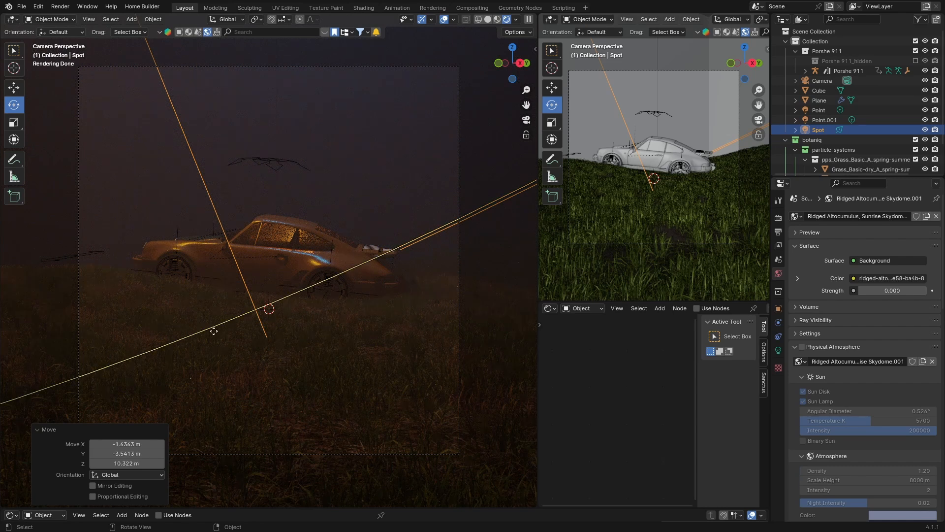
pyautogui.click(923, 292)
pyautogui.click(923, 292)
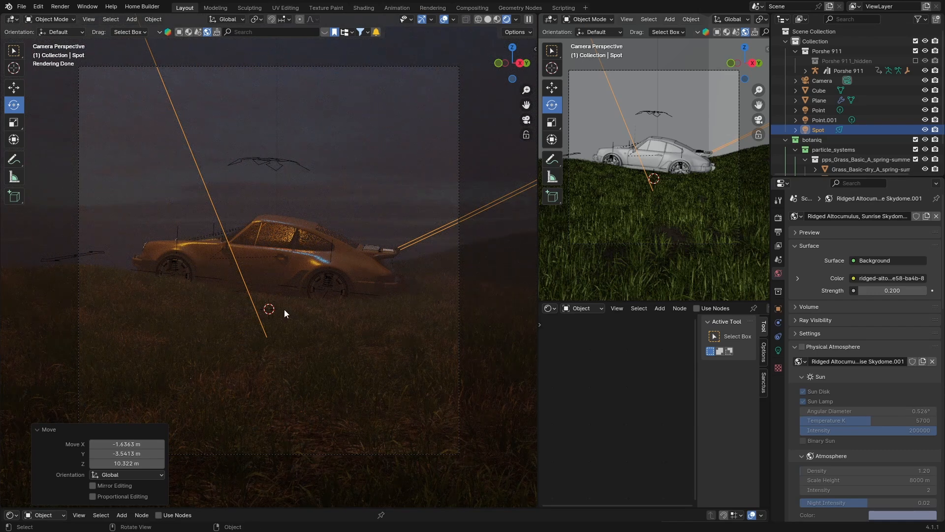
pyautogui.moveTo(257, 362); pyautogui.dragTo(214, 367, button='middle')
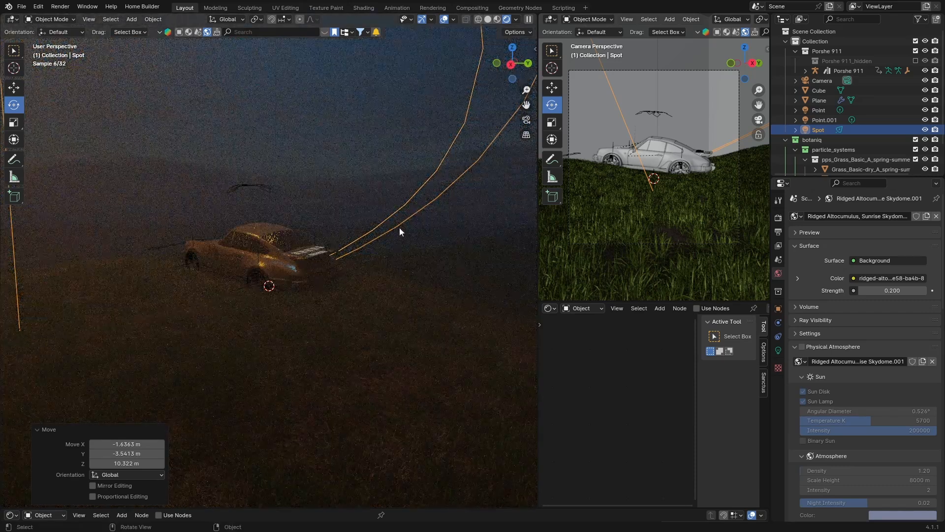